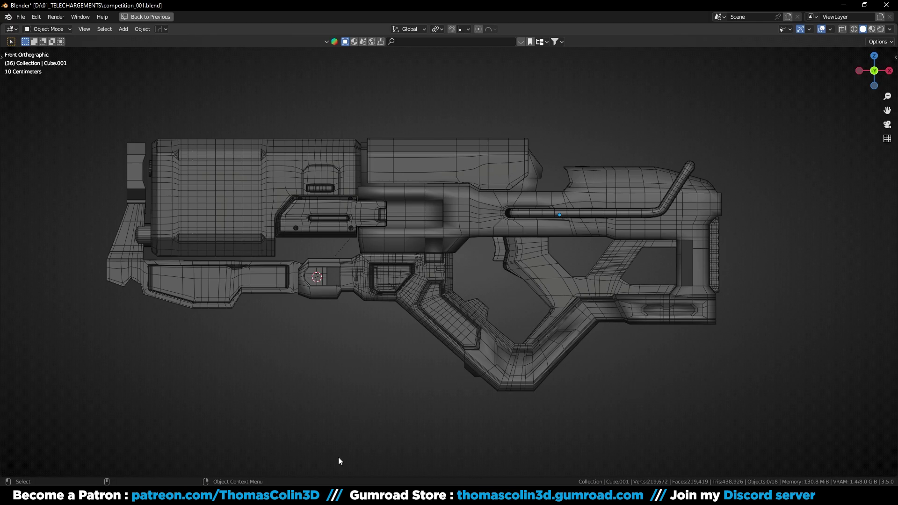
- Select every face coplanar with the floor of the recessed panel above the trigger grip on the weapon's lower body
{"action": "scroll", "coordinate": [340, 421], "scroll_direction": "up", "scroll_amount": 6}
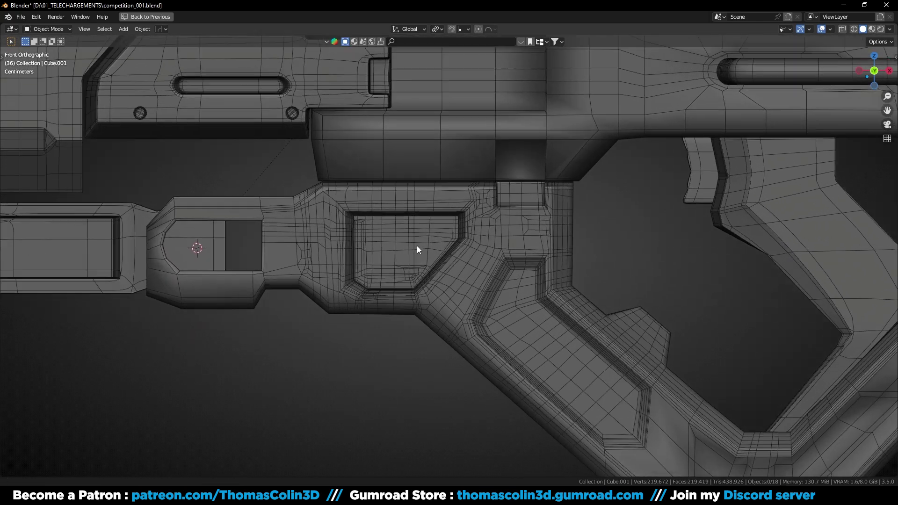
{"action": "scroll", "coordinate": [426, 220], "scroll_direction": "up", "scroll_amount": 3}
{"action": "middle_click_drag", "start_coordinate": [434, 203], "coordinate": [503, 200], "text": "shift"}
{"action": "scroll", "coordinate": [516, 201], "scroll_direction": "up", "scroll_amount": 2}
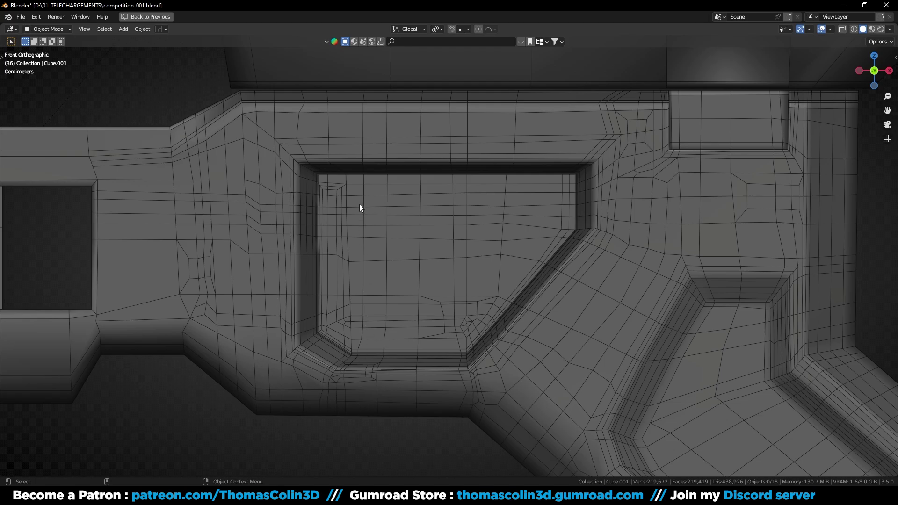
{"action": "key", "text": "Tab"}
{"action": "scroll", "coordinate": [343, 229], "scroll_direction": "up", "scroll_amount": 3}
{"action": "left_click", "coordinate": [377, 230]}
{"action": "key", "text": "shift+g"}
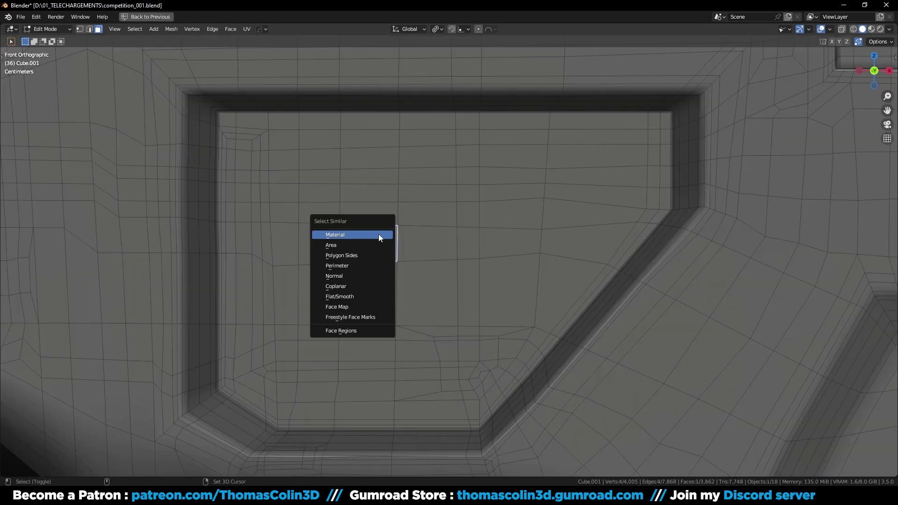
{"action": "left_click", "coordinate": [357, 286]}
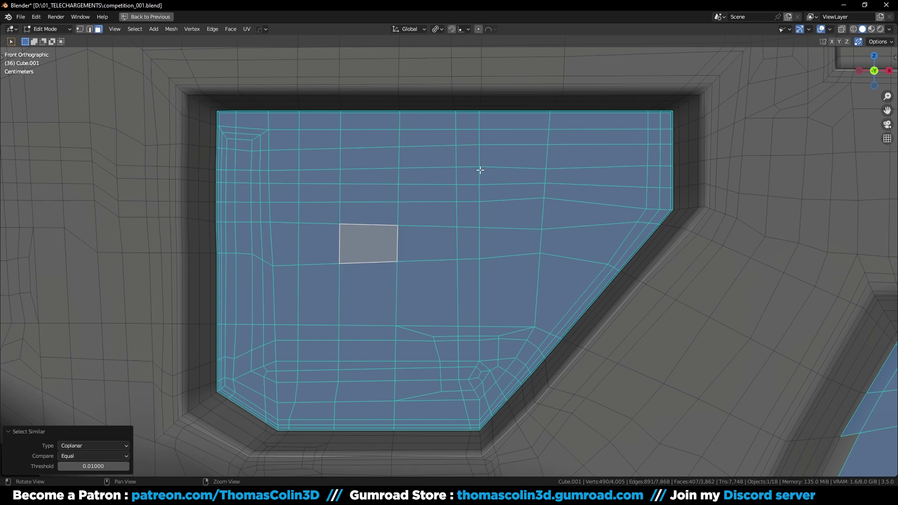
- Deselect the coplanar faces elsewhere on the body so that only the recessed panel's floor stays selected
{"action": "right_click_drag", "start_coordinate": [480, 169], "coordinate": [562, 322], "text": "alt"}
{"action": "left_click_drag", "start_coordinate": [487, 260], "coordinate": [777, 421], "text": "ctrl"}
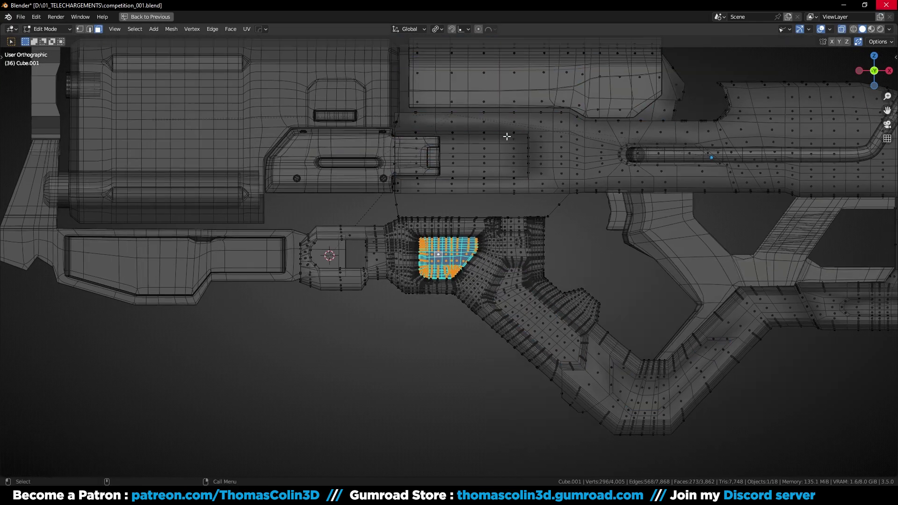
{"action": "left_click_drag", "start_coordinate": [367, 191], "coordinate": [887, 6], "text": "ctrl"}
{"action": "key", "text": "alt+z"}
{"action": "key", "text": "KP_1"}
{"action": "key", "text": "KP_Decimal"}
{"action": "key", "text": "alt+z"}
{"action": "right_click_drag", "start_coordinate": [438, 304], "coordinate": [431, 253], "text": "alt"}
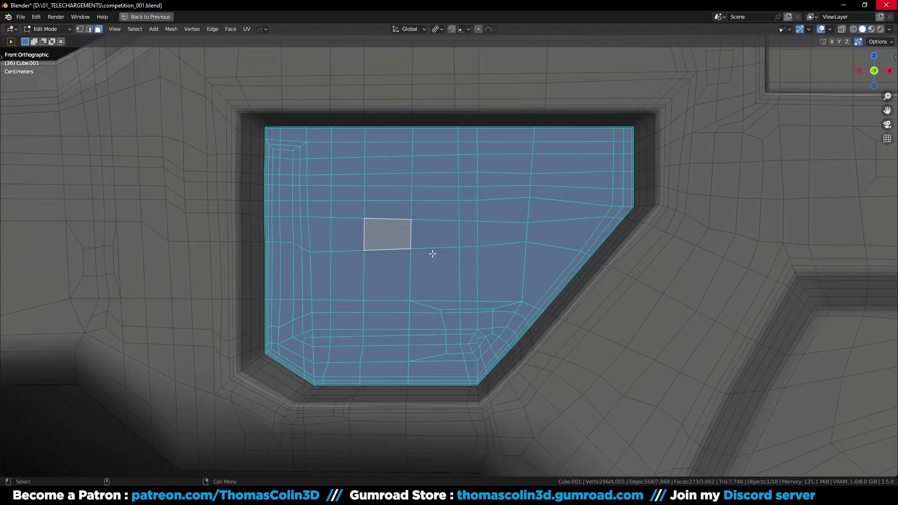
- Duplicate the panel's floor faces in place, separate them into their own object, and isolate that object in local view
{"action": "key", "text": "shift+d"}
{"action": "right_click", "coordinate": [461, 218]}
{"action": "key", "text": "p"}
{"action": "left_click", "coordinate": [460, 218]}
{"action": "key", "text": "Tab"}
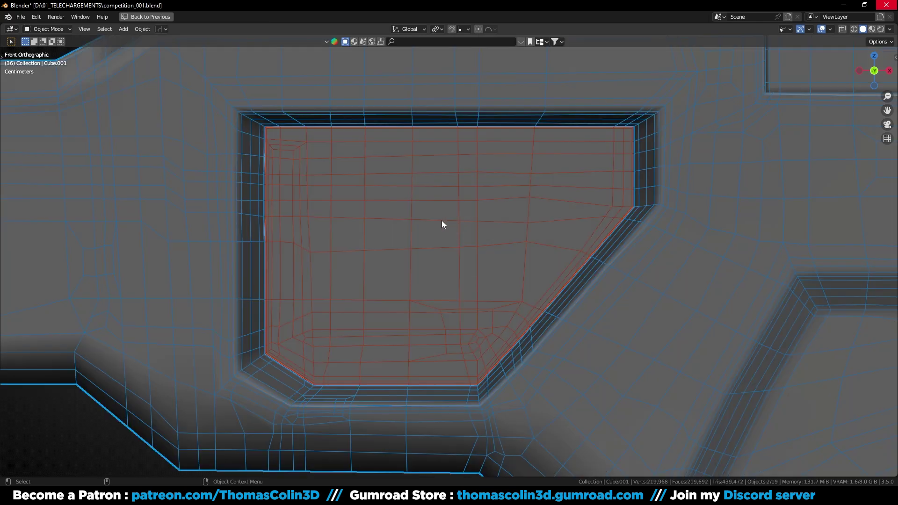
{"action": "left_click", "coordinate": [441, 221]}
{"action": "left_click", "coordinate": [441, 220]}
{"action": "key", "text": "KP_Divide"}
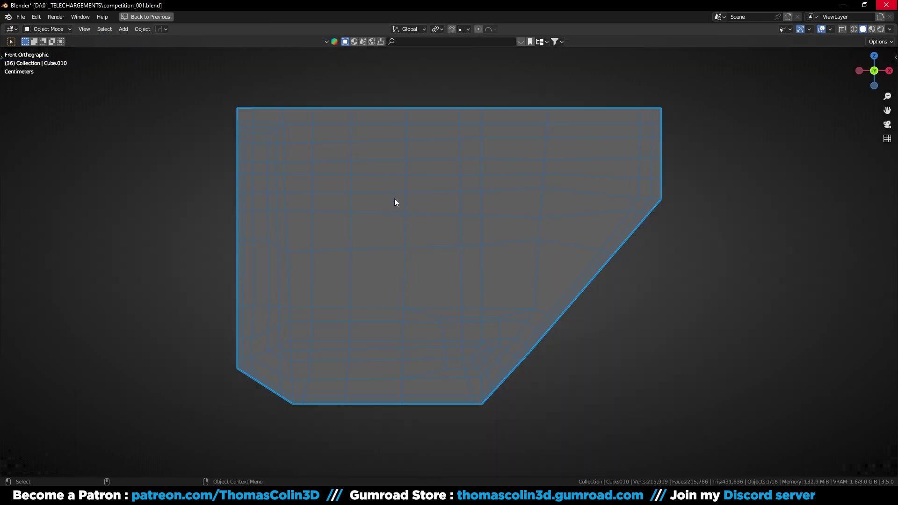
- Reduce the isolated panel to a single face with HOps Clean Mesh and inset that face by about 0.0105 m
{"action": "key", "text": "q"}
{"action": "mouse_move", "coordinate": [394, 198]}
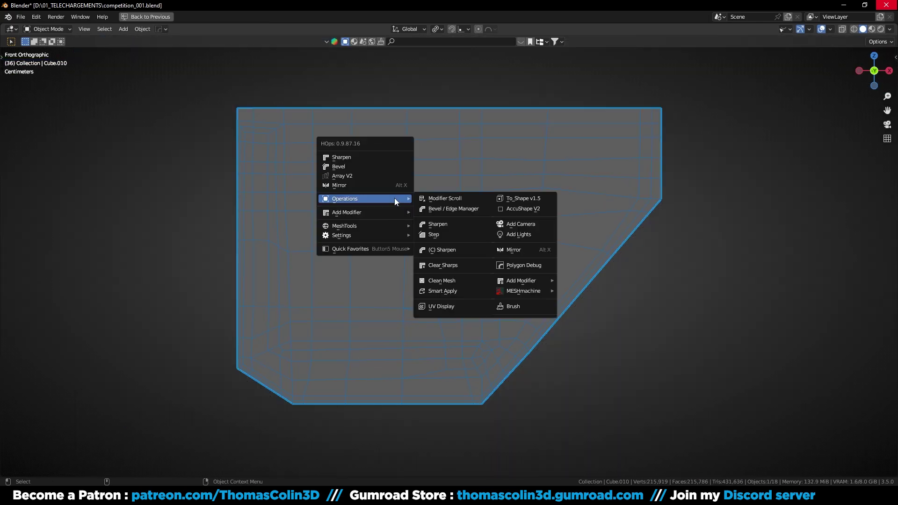
{"action": "left_click", "coordinate": [442, 280]}
{"action": "key", "text": "Tab"}
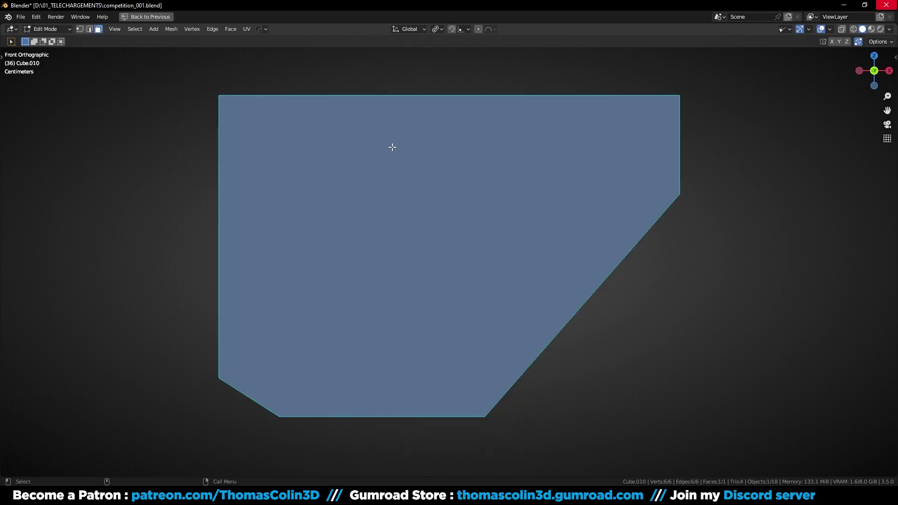
{"action": "key", "text": "i"}
{"action": "left_click", "coordinate": [406, 166]}
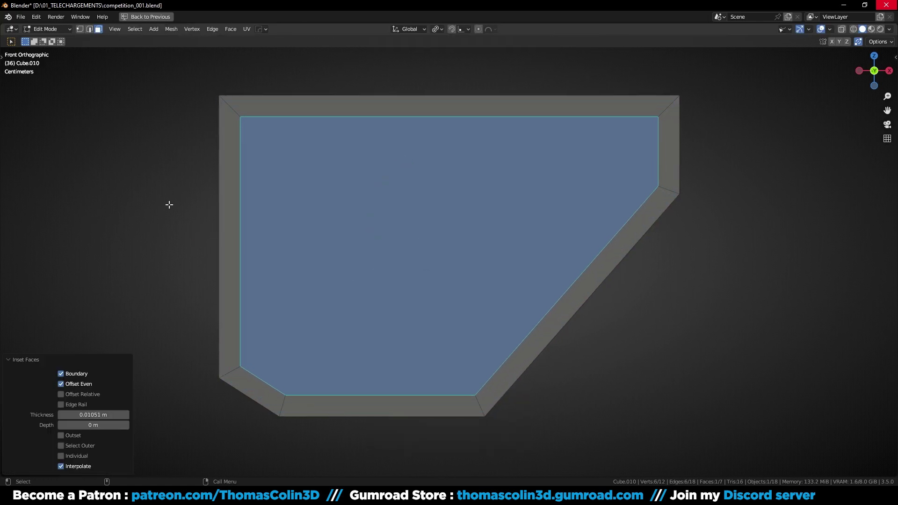
- Knife straight horizontal and vertical cuts from the two upper inset corners out to the panel's outer edges
{"action": "key", "text": "alt+a"}
{"action": "key", "text": "1"}
{"action": "key", "text": "k"}
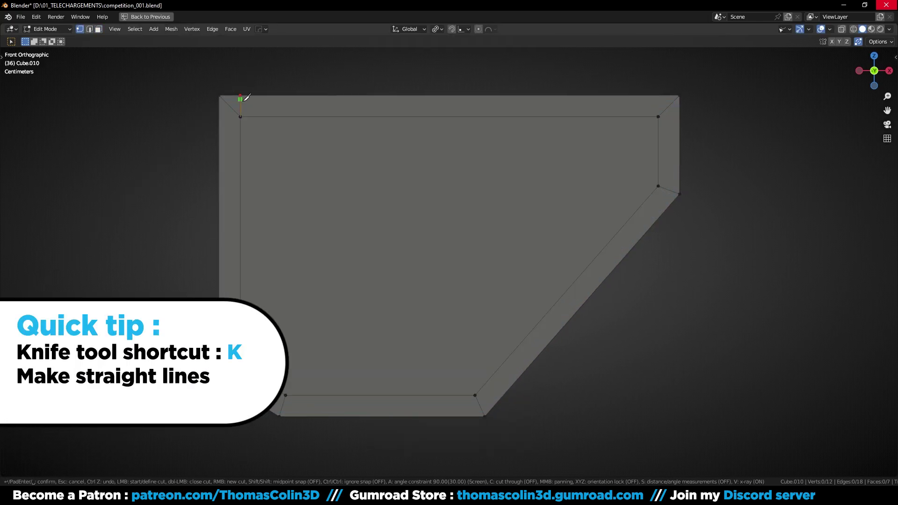
{"action": "left_click", "coordinate": [240, 117]}
{"action": "left_click", "coordinate": [201, 116]}
{"action": "key", "text": "Return"}
{"action": "left_click", "coordinate": [201, 120]}
{"action": "key", "text": "k"}
{"action": "left_click", "coordinate": [659, 117]}
{"action": "key", "text": "a"}
{"action": "left_click", "coordinate": [734, 115]}
{"action": "right_click", "coordinate": [678, 116]}
{"action": "left_click", "coordinate": [658, 116]}
{"action": "left_click", "coordinate": [658, 96]}
{"action": "key", "text": "Return"}
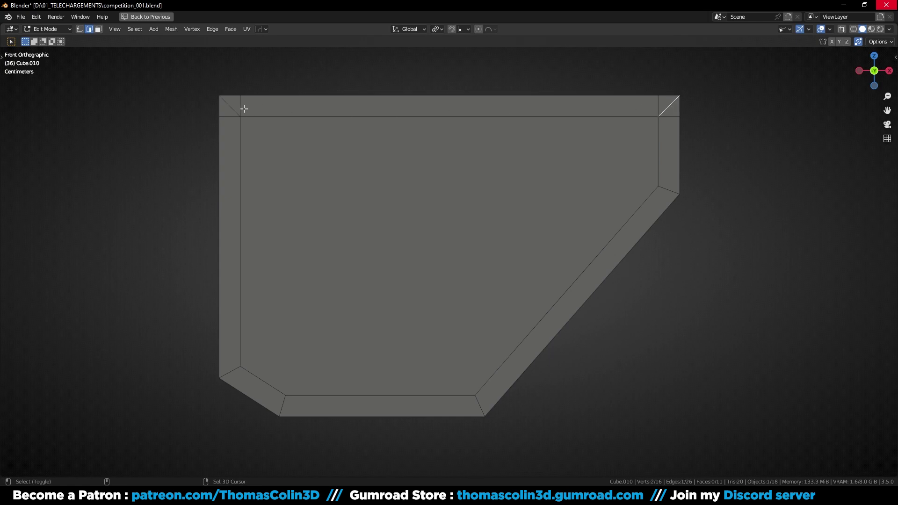
- Remove the diagonal edges in the panel's two upper corners with Limited Dissolve
{"action": "left_click", "coordinate": [229, 107], "text": "shift"}
{"action": "key", "text": "x"}
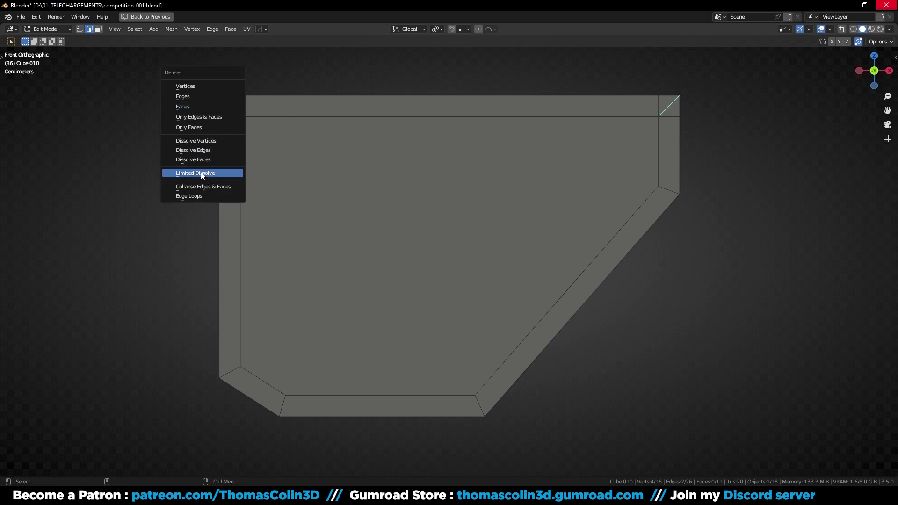
{"action": "left_click", "coordinate": [202, 173]}
{"action": "left_click", "coordinate": [147, 162]}
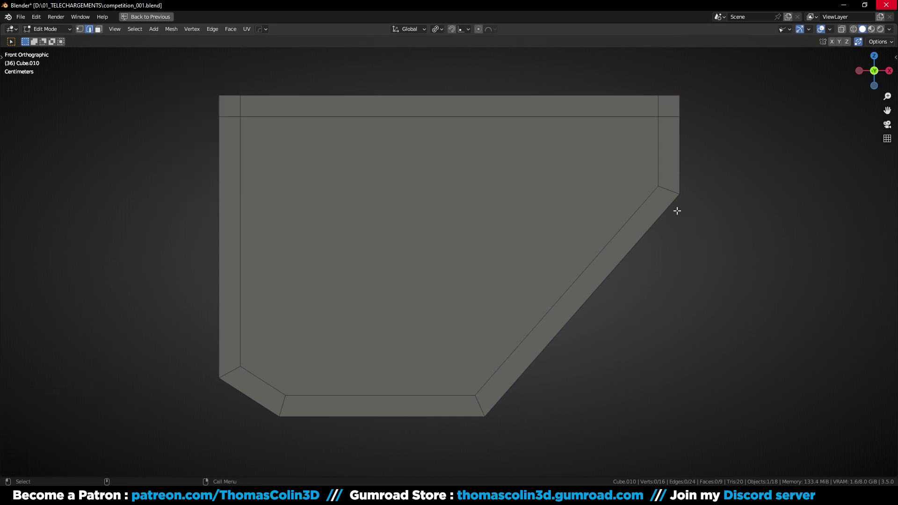
- Bevel the four remaining corner edges of the inset border with 2 segments
{"action": "middle_click_drag", "start_coordinate": [244, 375], "coordinate": [227, 341], "text": "shift"}
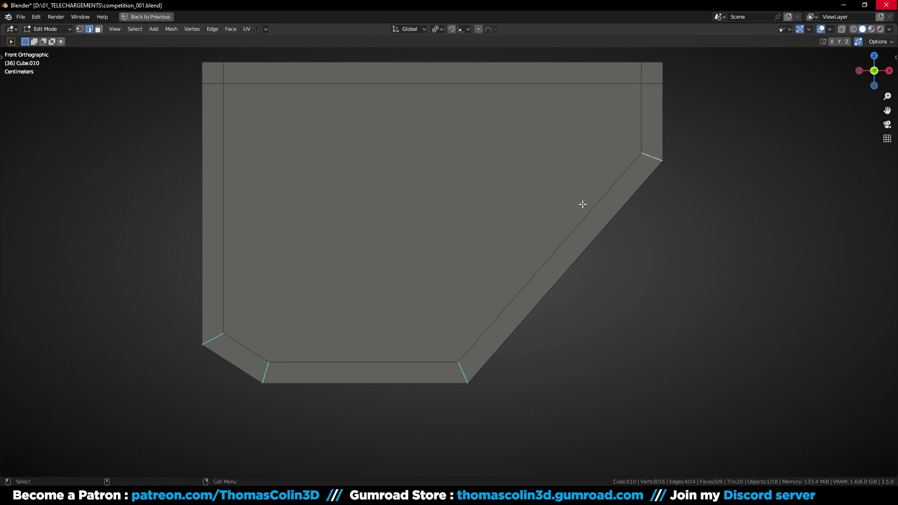
{"action": "key", "text": "ctrl+b"}
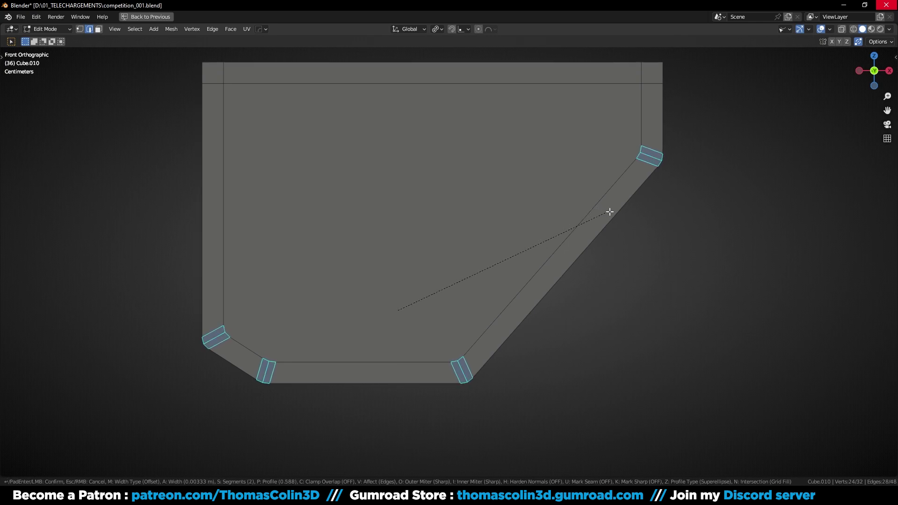
{"action": "left_click", "coordinate": [669, 214]}
- Set snapping to Vertex and merge the bevel's inner side vertices onto the middle vertex at each inset corner
{"action": "key", "text": "1"}
{"action": "left_click", "coordinate": [640, 141]}
{"action": "left_click", "coordinate": [466, 30]}
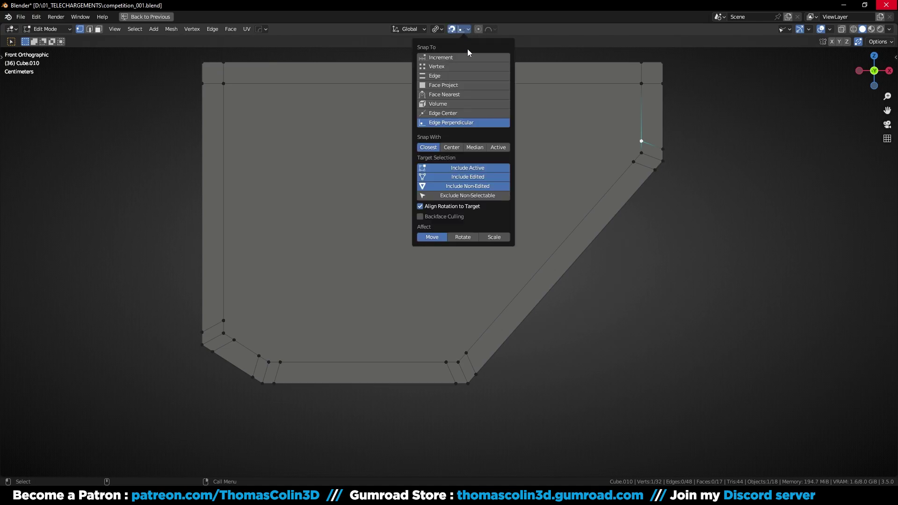
{"action": "left_click", "coordinate": [428, 67]}
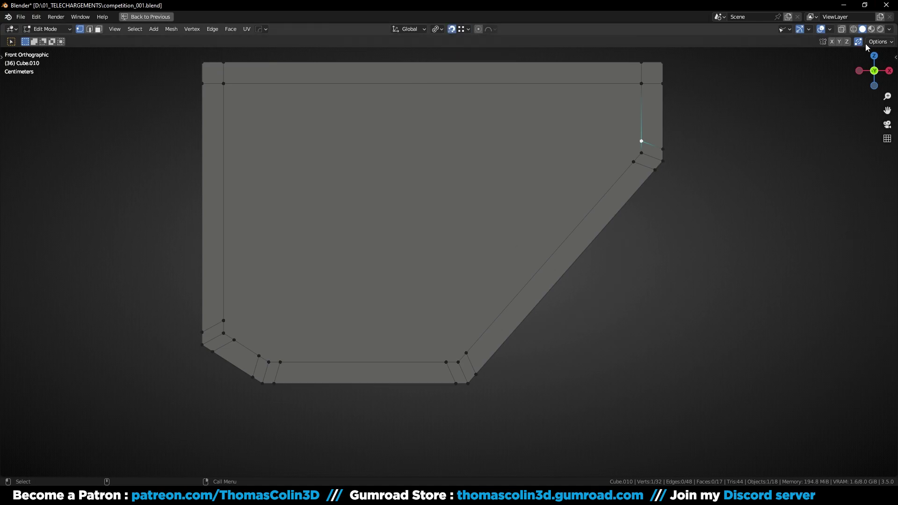
{"action": "key", "text": "g"}
{"action": "left_click", "coordinate": [632, 163]}
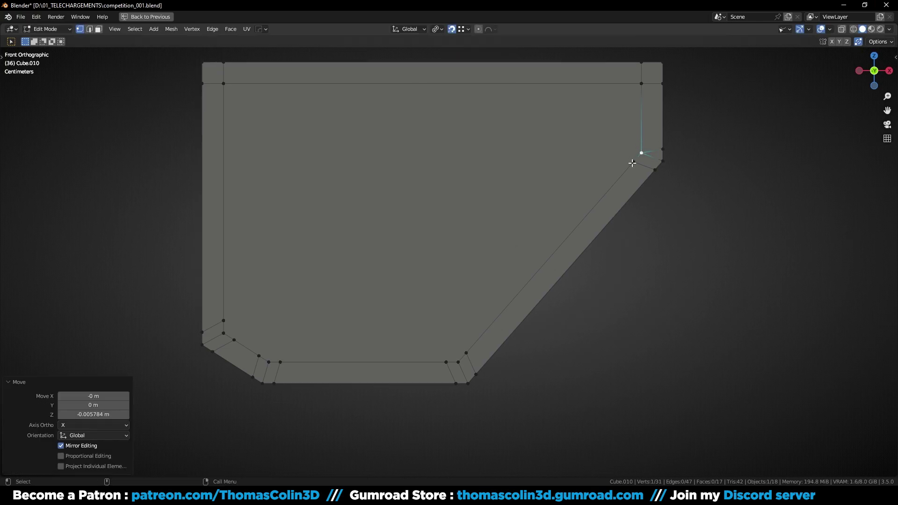
{"action": "left_click_drag", "start_coordinate": [259, 356], "coordinate": [269, 362]}
{"action": "left_click_drag", "start_coordinate": [234, 340], "coordinate": [224, 333]}
{"action": "left_click_drag", "start_coordinate": [223, 321], "coordinate": [224, 333]}
- Dissolve the middle edge at each of the four bevelled border corners
{"action": "key", "text": "2"}
{"action": "key", "text": "x"}
{"action": "left_click", "coordinate": [655, 159]}
- Cut the upper border strip directly above the lower-right inset corner and connect the cut down to that corner
{"action": "key", "text": "ctrl+r"}
{"action": "left_click", "coordinate": [471, 81]}
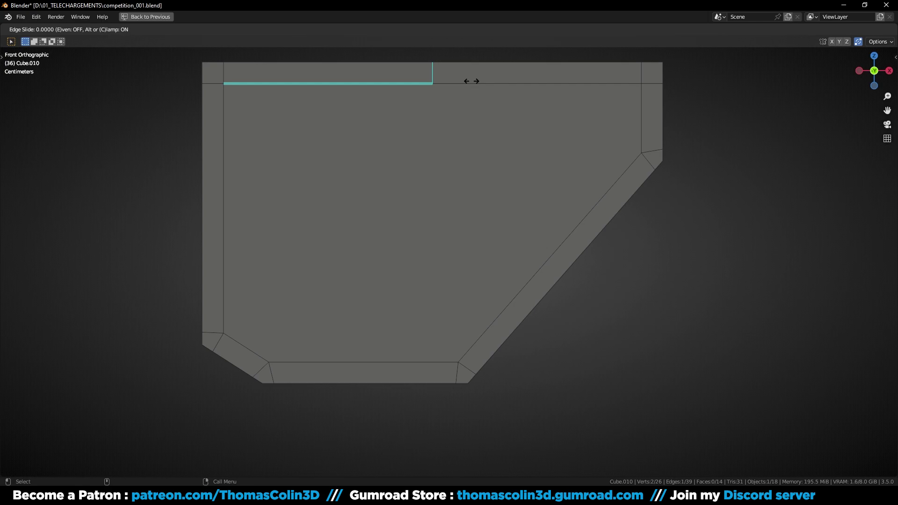
{"action": "left_click", "coordinate": [462, 357]}
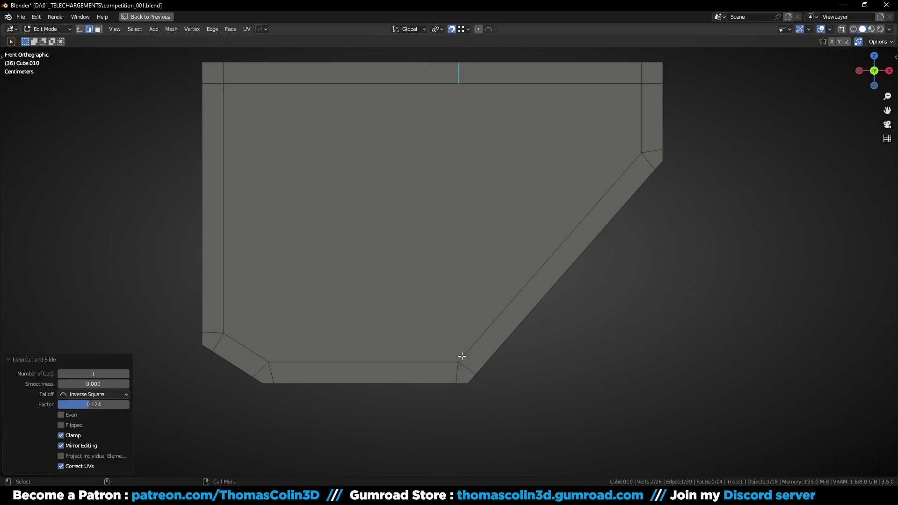
{"action": "key", "text": "1"}
{"action": "key", "text": "j"}
- Knife a horizontal line from the right inset corner to the panel's left edge and a vertical line up from the lower-left inset corner
{"action": "key", "text": "k"}
{"action": "left_click", "coordinate": [641, 153]}
{"action": "key", "text": "a"}
{"action": "left_click", "coordinate": [183, 169]}
{"action": "key", "text": "Return"}
{"action": "left_click", "coordinate": [131, 173]}
{"action": "key", "text": "k"}
{"action": "left_click", "coordinate": [270, 362]}
{"action": "key", "text": "a"}
{"action": "left_click", "coordinate": [271, 57]}
{"action": "key", "text": "Return"}
{"action": "key", "text": "2"}
- Add one centred horizontal loop cut between the upper border strip and the horizontal knife line
{"action": "left_click", "coordinate": [269, 104]}
{"action": "key", "text": "ctrl+r"}
{"action": "left_click", "coordinate": [268, 104]}
{"action": "right_click", "coordinate": [268, 98]}
{"action": "left_click", "coordinate": [347, 117]}
- Add four evenly spaced vertical loop cuts to the panel's middle section and four to its upper-right section
{"action": "key", "text": "ctrl+r"}
{"action": "scroll", "coordinate": [348, 114], "scroll_direction": "up", "scroll_amount": 2}
{"action": "scroll", "coordinate": [349, 114], "scroll_direction": "up", "scroll_amount": 1}
{"action": "left_click", "coordinate": [348, 114]}
{"action": "right_click", "coordinate": [350, 114]}
{"action": "key", "text": "ctrl+r"}
{"action": "left_click", "coordinate": [533, 147]}
{"action": "right_click", "coordinate": [532, 146]}
{"action": "left_click", "coordinate": [737, 274]}
- Add a centred horizontal loop cut across the lower-left section and flatten it by scaling to 0 on Z
{"action": "key", "text": "ctrl+r"}
{"action": "left_click", "coordinate": [291, 231]}
{"action": "right_click", "coordinate": [291, 231]}
{"action": "key", "text": "s"}
{"action": "key", "text": "z"}
{"action": "key", "text": "0"}
{"action": "key", "text": "Return"}
- Add two evenly spaced horizontal loop cuts above the flattened centre line and two below it
{"action": "key", "text": "ctrl+r"}
{"action": "scroll", "coordinate": [295, 210], "scroll_direction": "up", "scroll_amount": 1}
{"action": "left_click", "coordinate": [295, 212]}
{"action": "right_click", "coordinate": [297, 234]}
{"action": "key", "text": "ctrl+r"}
{"action": "scroll", "coordinate": [312, 292], "scroll_direction": "up", "scroll_amount": 1}
{"action": "left_click", "coordinate": [313, 293]}
{"action": "right_click", "coordinate": [315, 293]}
{"action": "left_click", "coordinate": [618, 305]}
{"action": "middle_click_drag", "start_coordinate": [618, 306], "coordinate": [590, 311], "text": "shift"}
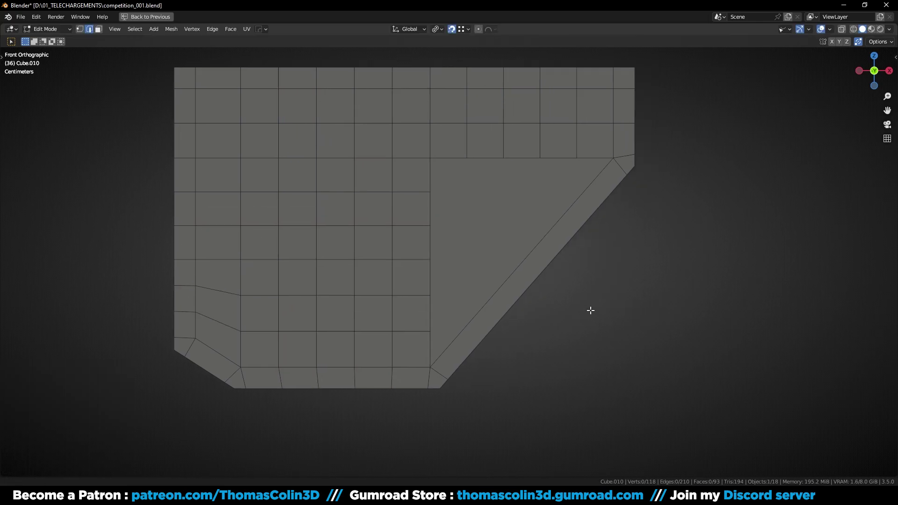
- Divide the diagonal border strip with six evenly spaced loop cuts
{"action": "left_click", "coordinate": [548, 264]}
{"action": "key", "text": "alt+f"}
{"action": "key", "text": "ctrl+r"}
{"action": "scroll", "coordinate": [548, 263], "scroll_direction": "up", "scroll_amount": 1}
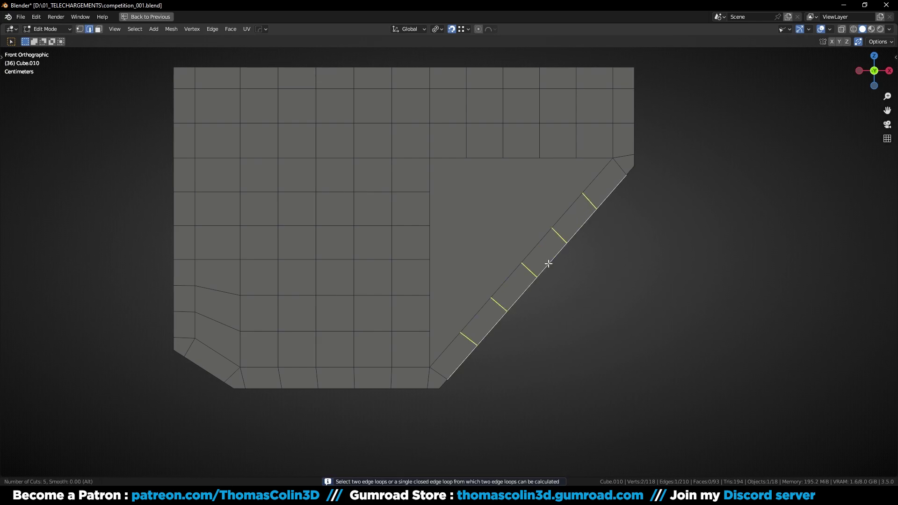
{"action": "scroll", "coordinate": [548, 263], "scroll_direction": "up", "scroll_amount": 1}
{"action": "left_click", "coordinate": [546, 263]}
{"action": "right_click", "coordinate": [546, 262]}
- Connect the grid's vertices below and above the open triangular face to the matching vertices at both ends of the diagonal strip
{"action": "key", "text": "1"}
{"action": "left_click", "coordinate": [431, 331]}
{"action": "left_click", "coordinate": [456, 338], "text": "shift"}
{"action": "key", "text": "j"}
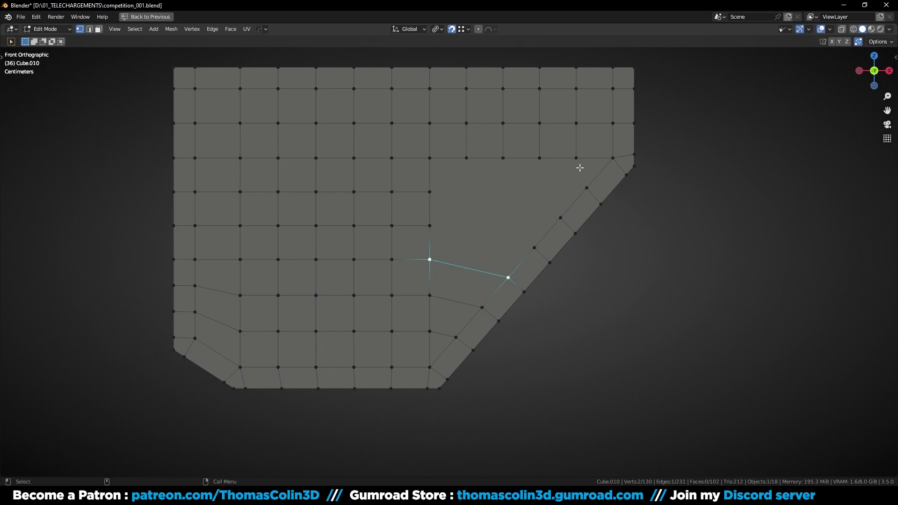
{"action": "left_click", "coordinate": [577, 162]}
{"action": "left_click", "coordinate": [585, 187], "text": "shift"}
{"action": "key", "text": "j"}
- Connect the upper and left side vertices across the inner corner of the open triangular area
{"action": "left_click", "coordinate": [542, 161]}
{"action": "left_click", "coordinate": [466, 158]}
{"action": "left_click", "coordinate": [430, 191], "text": "shift"}
{"action": "key", "text": "j"}
{"action": "left_click", "coordinate": [537, 164]}
- Add a centred cut through the corner connections to the diagonal strip and a second loop cut running parallel to that strip
{"action": "key", "text": "2"}
{"action": "key", "text": "ctrl+r"}
{"action": "left_click", "coordinate": [487, 206]}
{"action": "right_click", "coordinate": [486, 206]}
{"action": "key", "text": "1"}
{"action": "left_click", "coordinate": [485, 209]}
{"action": "key", "text": "ctrl+r"}
{"action": "left_click", "coordinate": [469, 269]}
{"action": "right_click", "coordinate": [469, 268]}
{"action": "key", "text": "alt+a"}
- Slide the vertices at the three outer ends of the new cuts inward to even out the triangular area's quads
{"action": "middle_click_drag", "start_coordinate": [473, 397], "coordinate": [473, 356], "text": "ctrl"}
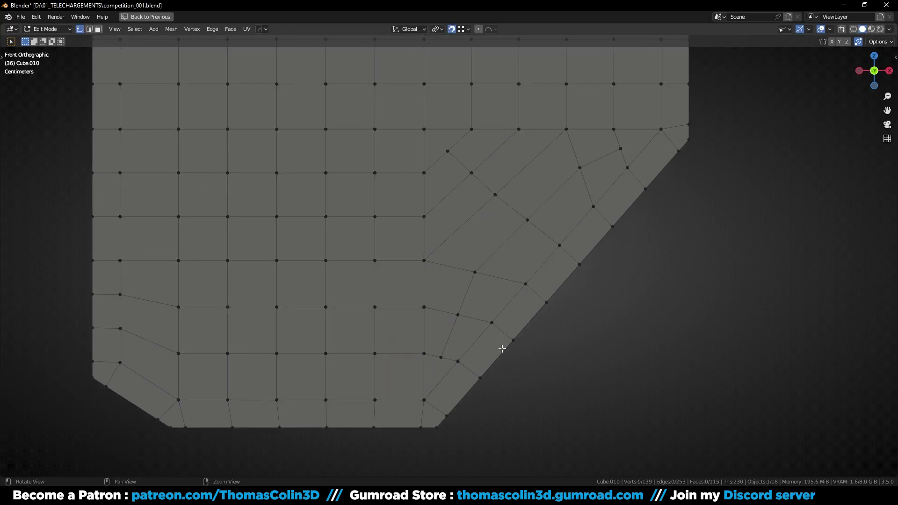
{"action": "left_click", "coordinate": [449, 150]}
{"action": "key", "text": "g"}
{"action": "key", "text": "g"}
{"action": "left_click", "coordinate": [455, 157]}
{"action": "left_click", "coordinate": [621, 148]}
{"action": "key", "text": "g"}
{"action": "key", "text": "g"}
{"action": "left_click", "coordinate": [608, 154]}
{"action": "left_click", "coordinate": [442, 357]}
{"action": "key", "text": "g"}
{"action": "key", "text": "g"}
{"action": "left_click", "coordinate": [449, 342]}
{"action": "key", "text": "2"}
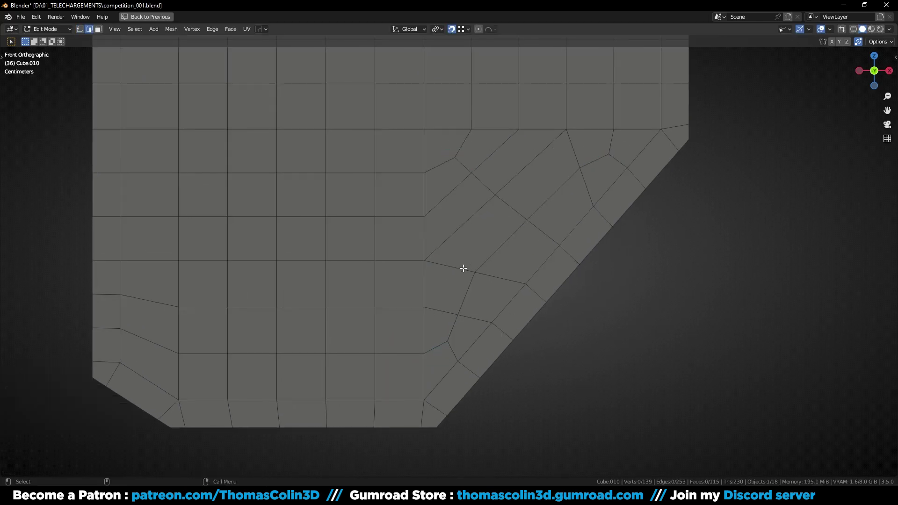
- Evenly space the vertices along the edge path crossing the diagonal quad strip, using LoopTools Space
{"action": "scroll", "coordinate": [465, 266], "scroll_direction": "down", "scroll_amount": 1}
{"action": "left_click", "coordinate": [477, 218]}
{"action": "left_click", "coordinate": [533, 263], "text": "ctrl"}
{"action": "right_click", "coordinate": [612, 130]}
{"action": "mouse_move", "coordinate": [622, 128]}
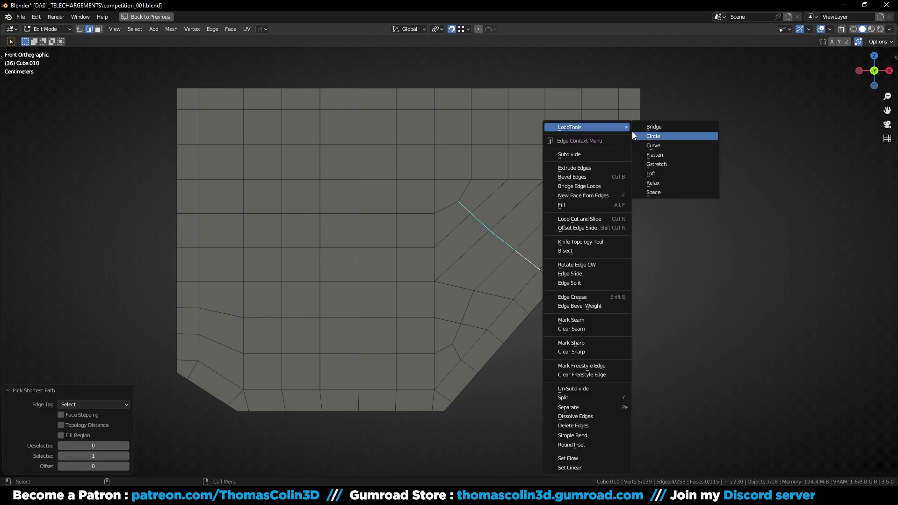
{"action": "left_click", "coordinate": [654, 193]}
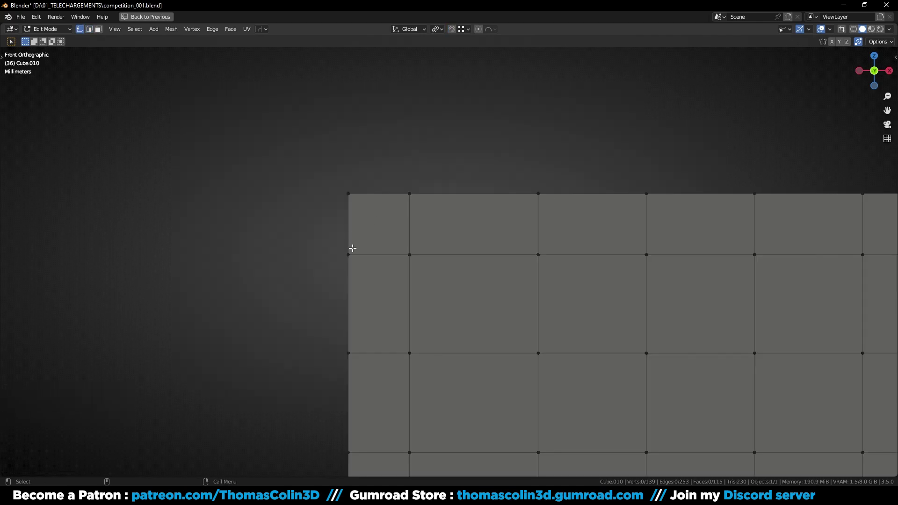
- Slide the two boundary vertices beside the panel's upper-left corner closer to that corner
{"action": "left_click", "coordinate": [351, 251]}
{"action": "key", "text": "g"}
{"action": "key", "text": "g"}
{"action": "left_click", "coordinate": [350, 210]}
{"action": "left_click", "coordinate": [408, 192]}
{"action": "key", "text": "g"}
{"action": "key", "text": "g"}
{"action": "left_click", "coordinate": [367, 191]}
{"action": "key", "text": "alt+a"}
- Slide the boundary vertices on both sides of the panel's upper-right corner closer to that corner
{"action": "left_click", "coordinate": [394, 184]}
{"action": "key", "text": "g"}
{"action": "key", "text": "g"}
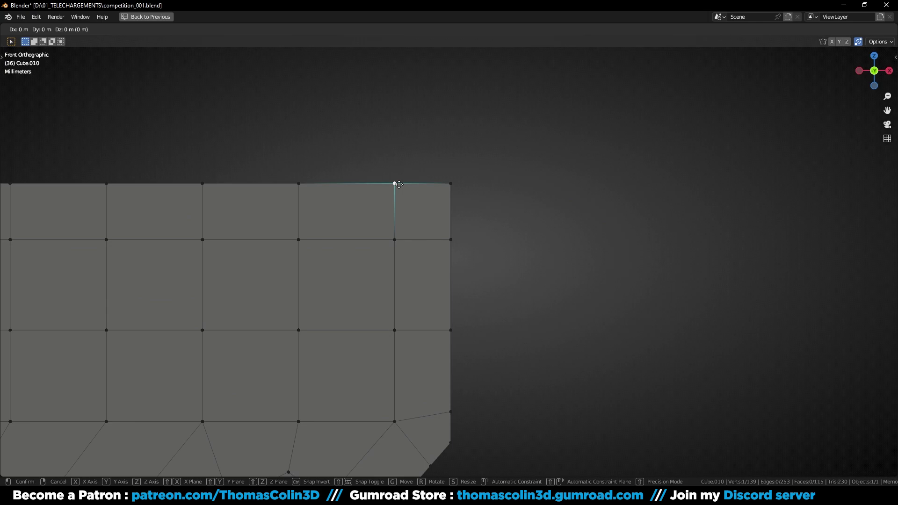
{"action": "left_click", "coordinate": [433, 185]}
{"action": "left_click", "coordinate": [452, 238]}
{"action": "key", "text": "g"}
{"action": "key", "text": "g"}
{"action": "left_click", "coordinate": [457, 196]}
{"action": "key", "text": "alt+a"}
- Slide the boundary vertices closer to the corner where the panel's right edge meets the long diagonal
{"action": "middle_click_drag", "start_coordinate": [491, 394], "coordinate": [512, 248], "text": "alt"}
{"action": "left_click", "coordinate": [471, 267]}
{"action": "key", "text": "g"}
{"action": "key", "text": "g"}
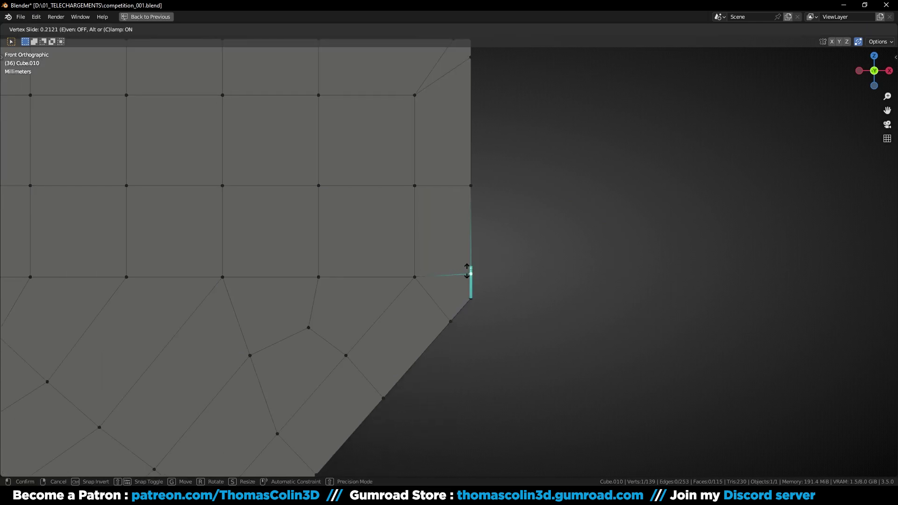
{"action": "left_click", "coordinate": [470, 280]}
{"action": "left_click", "coordinate": [451, 323]}
{"action": "key", "text": "g"}
{"action": "key", "text": "g"}
{"action": "left_click", "coordinate": [461, 307]}
- Slide the boundary vertices closer to the corner where the bottom edge meets the long diagonal
{"action": "scroll", "coordinate": [609, 325], "scroll_direction": "down", "scroll_amount": 4}
{"action": "middle_click_drag", "start_coordinate": [465, 339], "coordinate": [393, 272], "text": "alt"}
{"action": "scroll", "coordinate": [388, 289], "scroll_direction": "up", "scroll_amount": 4}
{"action": "left_click", "coordinate": [389, 289]}
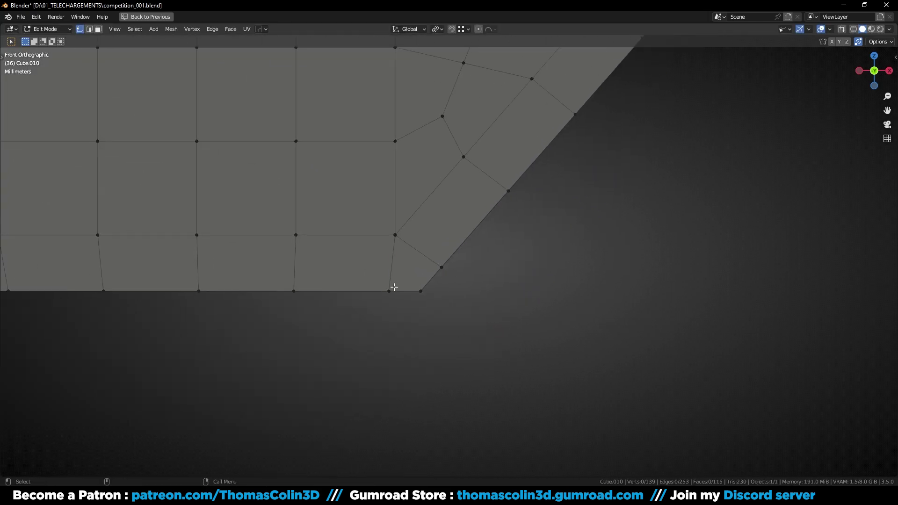
{"action": "key", "text": "g"}
{"action": "key", "text": "g"}
{"action": "left_click", "coordinate": [407, 290]}
{"action": "left_click", "coordinate": [441, 267]}
{"action": "key", "text": "g"}
{"action": "key", "text": "g"}
{"action": "left_click", "coordinate": [430, 280]}
- Slide the boundary vertices closer to the corner where the short lower-left chamfer meets the bottom edge
{"action": "middle_click_drag", "start_coordinate": [570, 282], "coordinate": [752, 331], "text": "shift"}
{"action": "left_click", "coordinate": [383, 304]}
{"action": "key", "text": "g"}
{"action": "key", "text": "g"}
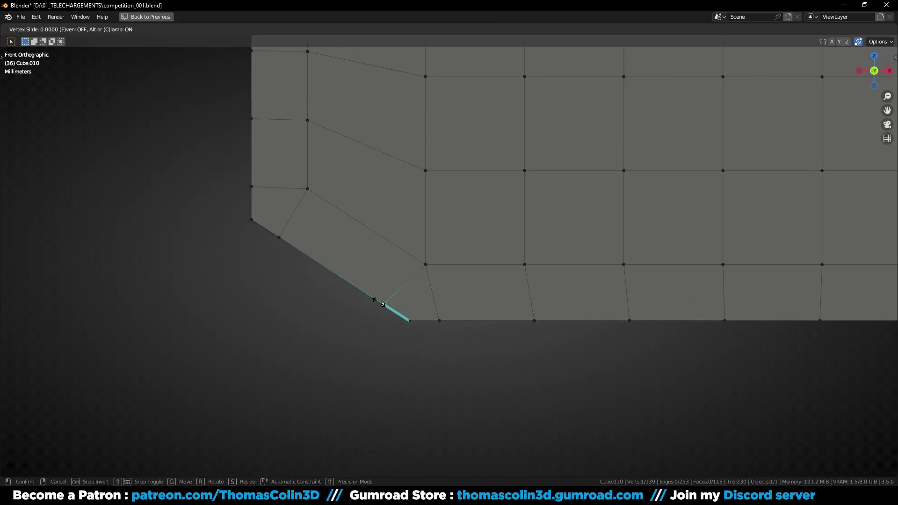
{"action": "left_click", "coordinate": [397, 312]}
{"action": "left_click", "coordinate": [440, 319]}
{"action": "key", "text": "g"}
{"action": "key", "text": "g"}
{"action": "left_click", "coordinate": [422, 317]}
- Slide the boundary vertices closer to the corner where the lower-left chamfer meets the panel's left edge
{"action": "left_click", "coordinate": [279, 238]}
{"action": "left_click", "coordinate": [262, 230]}
{"action": "left_click", "coordinate": [251, 188]}
{"action": "key", "text": "g"}
{"action": "key", "text": "g"}
{"action": "left_click", "coordinate": [251, 206]}
{"action": "scroll", "coordinate": [233, 179], "scroll_direction": "down", "scroll_amount": 6}
- Select the panel's whole boundary loop and extrude it along Y to form the recess walls
{"action": "key", "text": "2"}
{"action": "middle_click_drag", "start_coordinate": [281, 162], "coordinate": [412, 133]}
{"action": "left_click", "coordinate": [373, 138], "text": "alt"}
{"action": "left_click", "coordinate": [337, 208], "text": "alt+shift"}
{"action": "left_click", "coordinate": [676, 178], "text": "alt+shift"}
{"action": "middle_click_drag", "start_coordinate": [658, 195], "coordinate": [645, 184]}
{"action": "key", "text": "e"}
{"action": "key", "text": "y"}
{"action": "left_click", "coordinate": [676, 201]}
- Extrude and scale the opening's edge outward as a flat rim, and extrude its outer edge back along Y
{"action": "key", "text": "e"}
{"action": "key", "text": "s"}
{"action": "left_click", "coordinate": [747, 187]}
{"action": "middle_click_drag", "start_coordinate": [747, 187], "coordinate": [616, 207]}
{"action": "key", "text": "e"}
{"action": "key", "text": "y"}
{"action": "left_click", "coordinate": [598, 216]}
- Add three evenly spaced loop cuts around the block's outer side walls
{"action": "key", "text": "ctrl+r"}
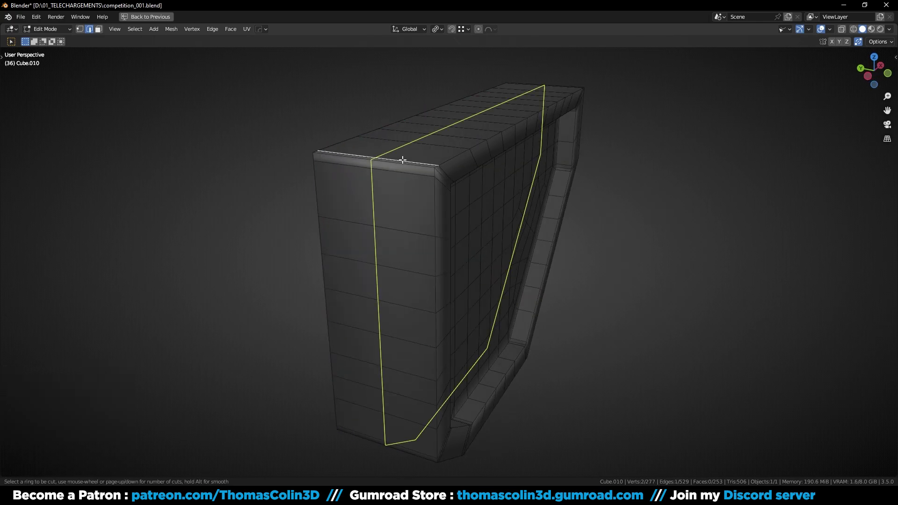
{"action": "scroll", "coordinate": [402, 160], "scroll_direction": "up", "scroll_amount": 2}
{"action": "left_click", "coordinate": [402, 160]}
{"action": "right_click", "coordinate": [402, 160]}
{"action": "middle_click_drag", "start_coordinate": [402, 160], "coordinate": [305, 196]}
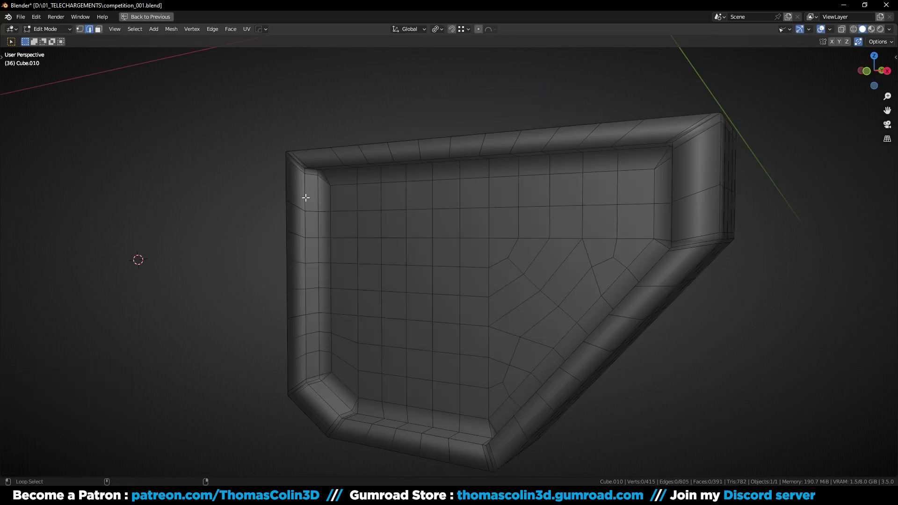
- Bevel the edge loops around the recess opening and around the recess floor to add support edges
{"action": "left_click", "coordinate": [309, 178], "text": "alt"}
{"action": "left_click", "coordinate": [318, 246], "text": "alt+shift"}
{"action": "left_click_drag", "start_coordinate": [319, 247], "coordinate": [296, 246], "text": "alt"}
{"action": "left_click", "coordinate": [367, 376], "text": "alt+shift"}
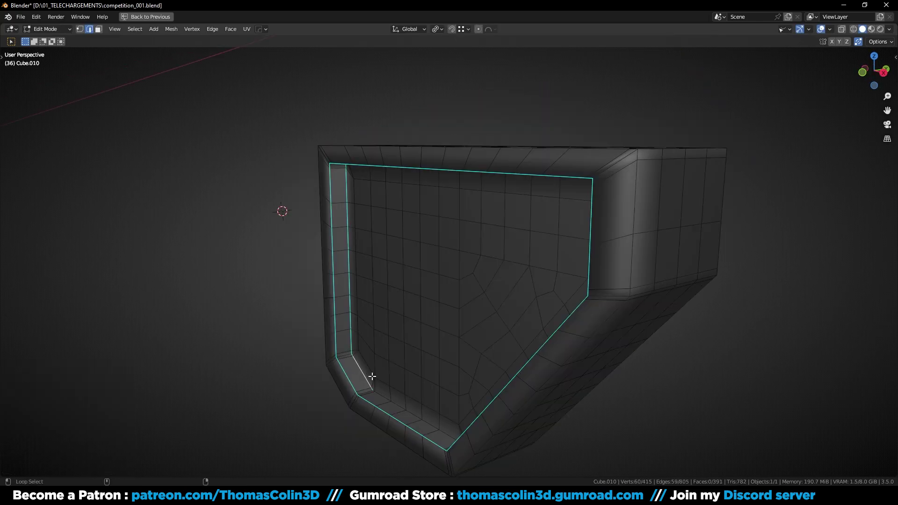
{"action": "left_click_drag", "start_coordinate": [373, 377], "coordinate": [421, 421], "text": "alt"}
{"action": "left_click", "coordinate": [672, 214], "text": "alt+shift"}
{"action": "left_click_drag", "start_coordinate": [671, 214], "coordinate": [643, 184], "text": "alt"}
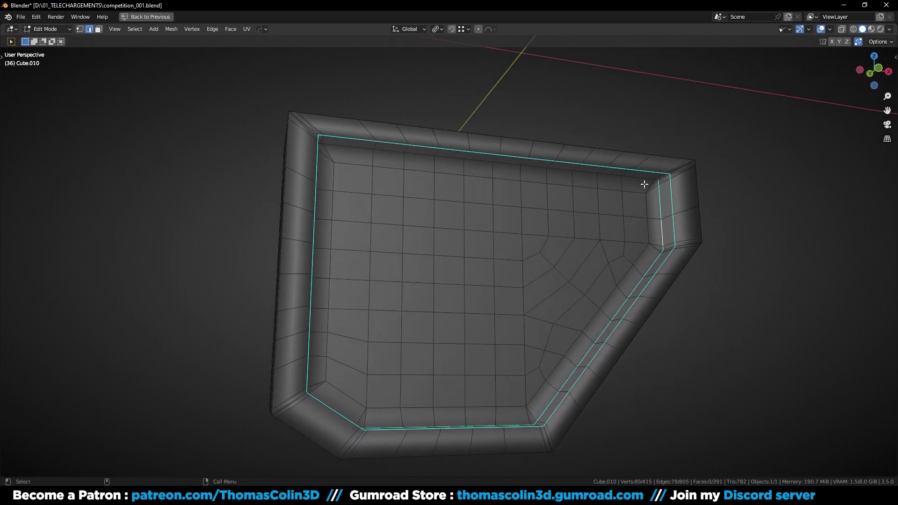
{"action": "left_click", "coordinate": [644, 183], "text": "alt+shift"}
{"action": "left_click_drag", "start_coordinate": [407, 196], "coordinate": [395, 233], "text": "alt"}
{"action": "scroll", "coordinate": [375, 214], "scroll_direction": "up", "scroll_amount": 5}
{"action": "key", "text": "ctrl+b"}
{"action": "left_click", "coordinate": [412, 186]}
{"action": "scroll", "coordinate": [184, 146], "scroll_direction": "down", "scroll_amount": 5}
- Bevel the rim's outer front edge loop with two segments and return to Object Mode
{"action": "middle_click_drag", "start_coordinate": [184, 147], "coordinate": [366, 156]}
{"action": "left_click", "coordinate": [367, 156], "text": "alt"}
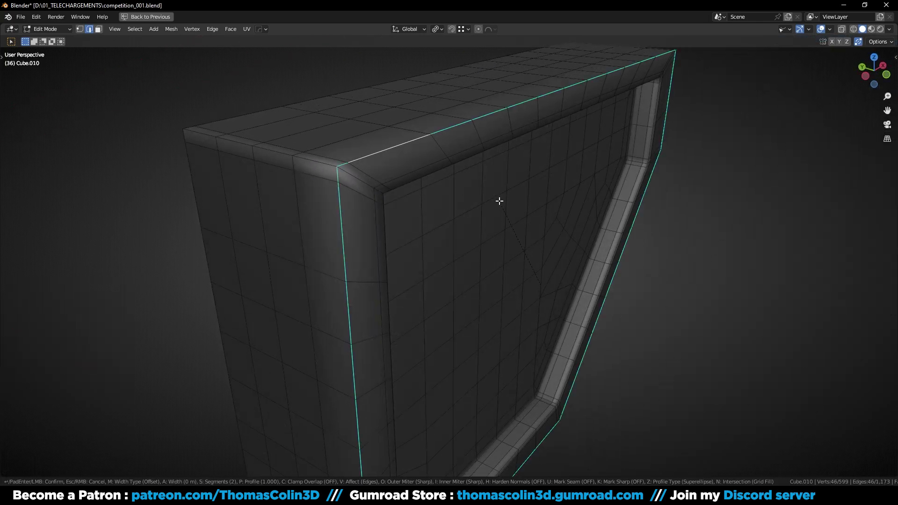
{"action": "key", "text": "ctrl+b"}
{"action": "left_click", "coordinate": [487, 198]}
{"action": "key", "text": "Tab"}
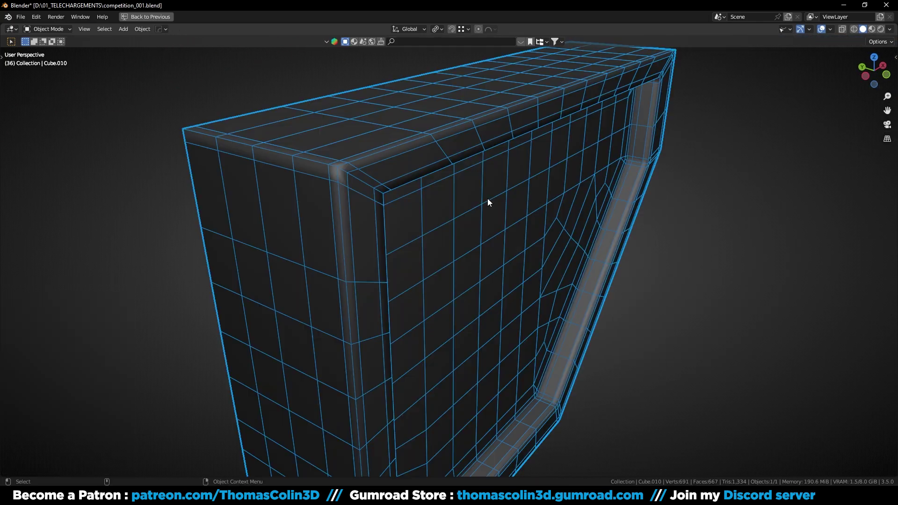
- Restore the full workspace layout and add a level 2 Subdivision modifier to the panel block
{"action": "key", "text": "ctrl+2"}
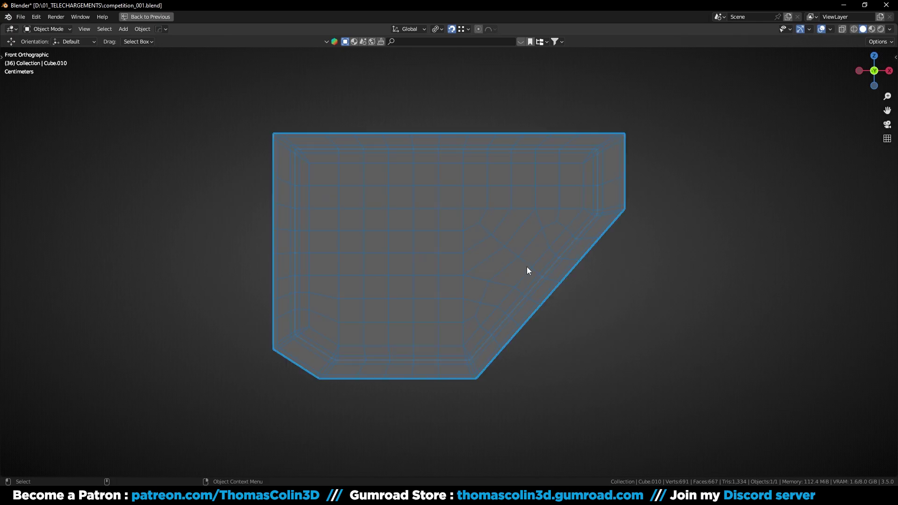
{"action": "key", "text": "ctrl+space"}
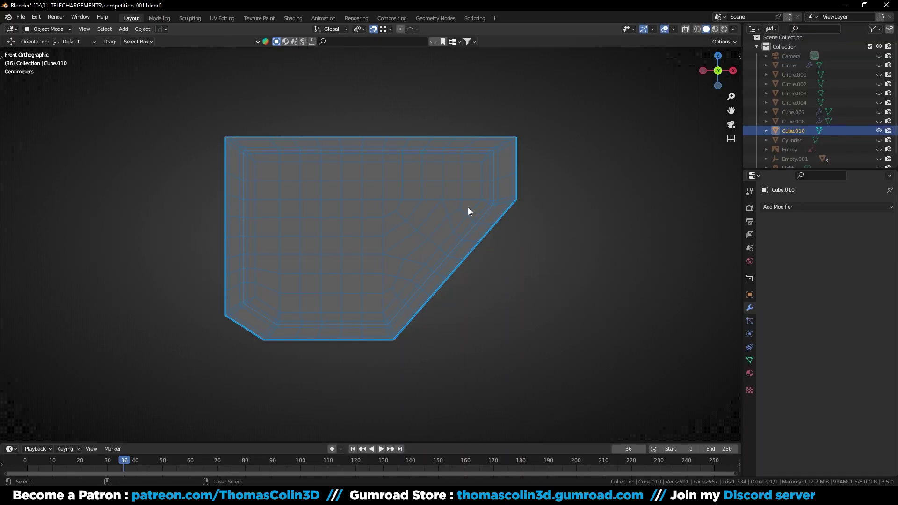
{"action": "key", "text": "ctrl+2"}
{"action": "middle_click_drag", "start_coordinate": [331, 190], "coordinate": [453, 247], "text": "shift"}
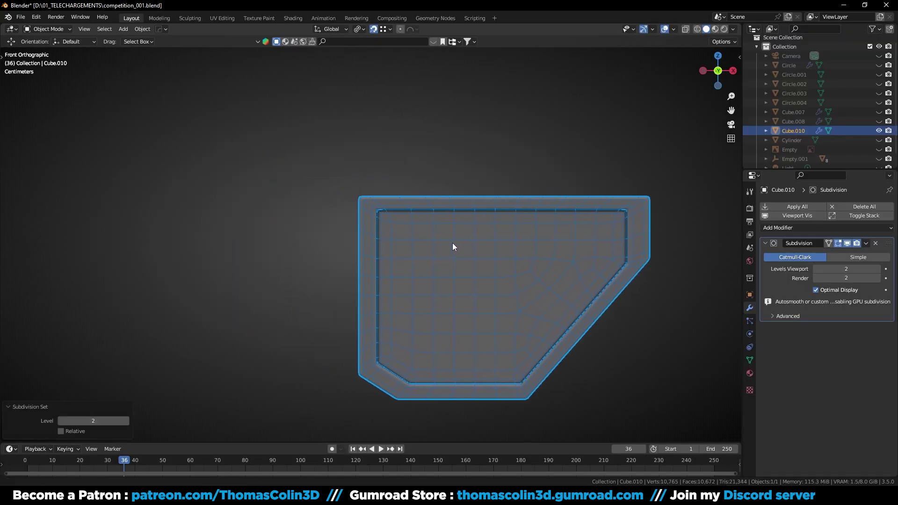
{"action": "scroll", "coordinate": [413, 183], "scroll_direction": "up", "scroll_amount": 4}
{"action": "middle_click_drag", "start_coordinate": [413, 184], "coordinate": [420, 236], "text": "shift"}
{"action": "scroll", "coordinate": [420, 236], "scroll_direction": "up", "scroll_amount": 2}
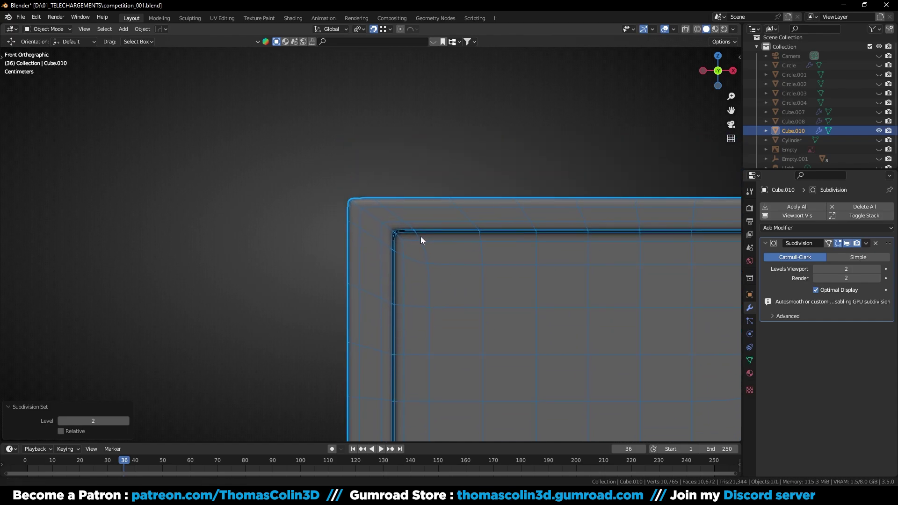
- Enable the viewport grid overlay and deselect the panel block
{"action": "left_click", "coordinate": [674, 28]}
{"action": "left_click", "coordinate": [614, 73]}
{"action": "key", "text": "alt+a"}
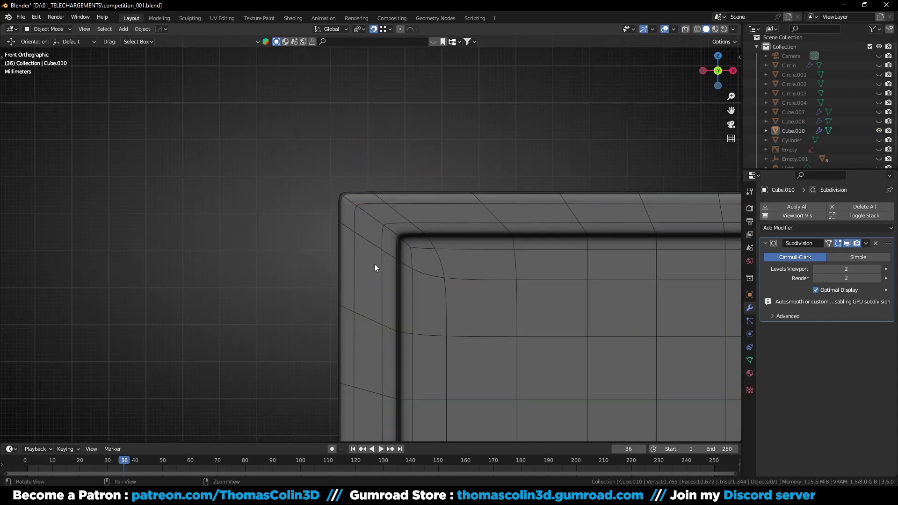
- Compare the block's upper-left corner with the Subdivision modifier's viewport display turned off and on
{"action": "scroll", "coordinate": [379, 210], "scroll_direction": "up", "scroll_amount": 4}
{"action": "left_click", "coordinate": [848, 244]}
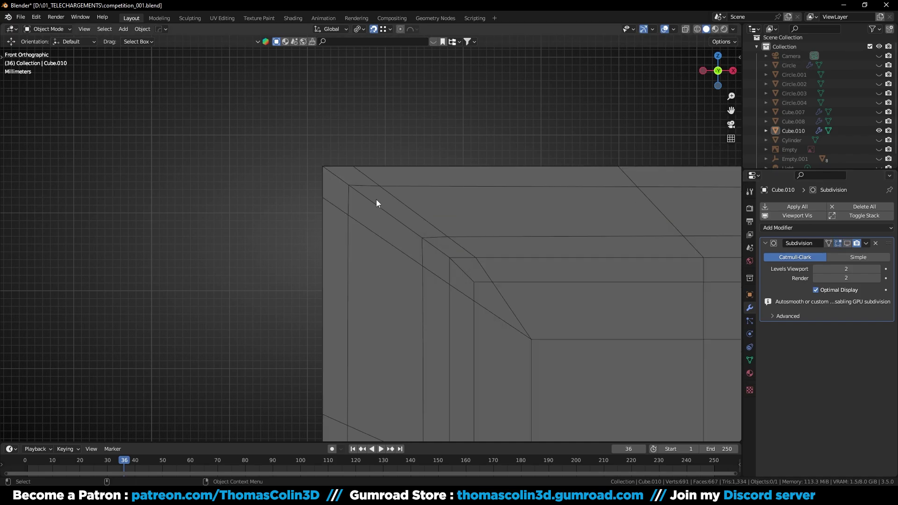
{"action": "scroll", "coordinate": [317, 229], "scroll_direction": "down", "scroll_amount": 2}
{"action": "scroll", "coordinate": [366, 179], "scroll_direction": "up", "scroll_amount": 4}
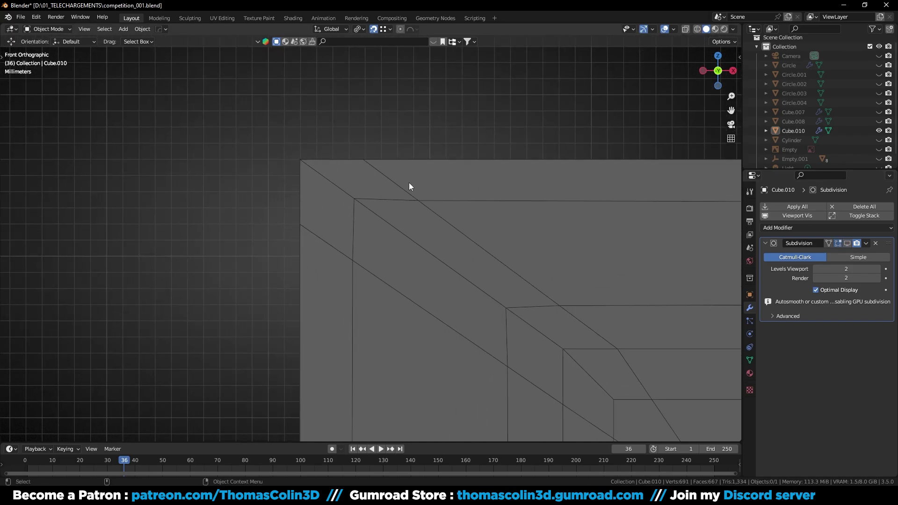
{"action": "left_click", "coordinate": [848, 244]}
- Apply the Subdivision modifier to the panel block and examine its dense wireframe
{"action": "key", "text": "ctrl+a"}
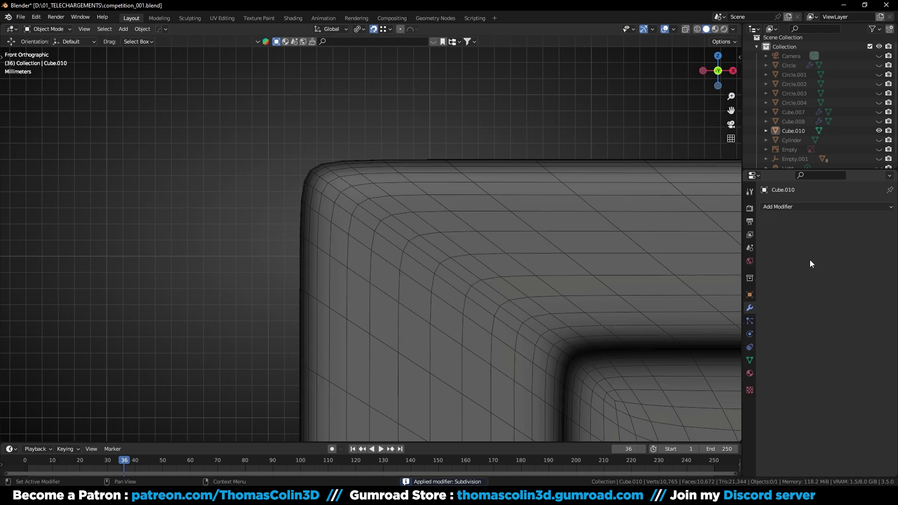
{"action": "left_click", "coordinate": [406, 222]}
{"action": "scroll", "coordinate": [405, 223], "scroll_direction": "down", "scroll_amount": 6}
{"action": "key", "text": "alt+a"}
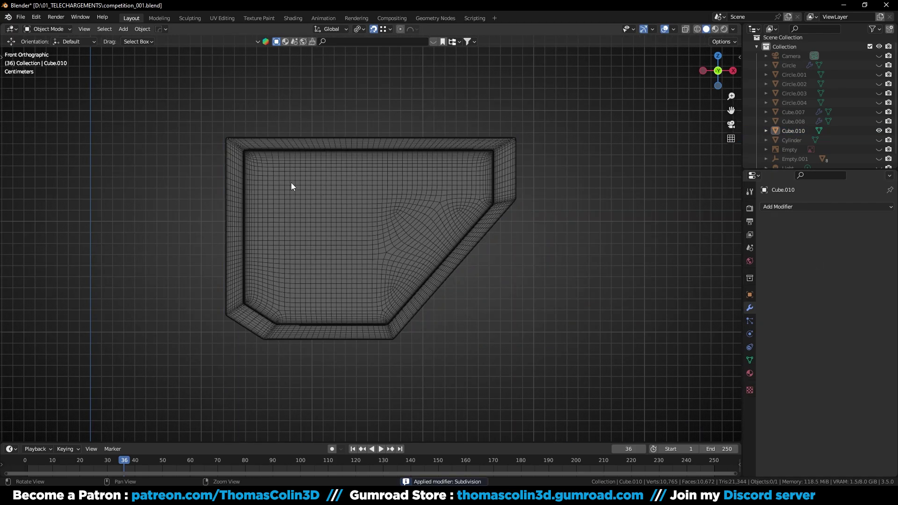
{"action": "scroll", "coordinate": [374, 224], "scroll_direction": "up", "scroll_amount": 6}
{"action": "left_click", "coordinate": [402, 204]}
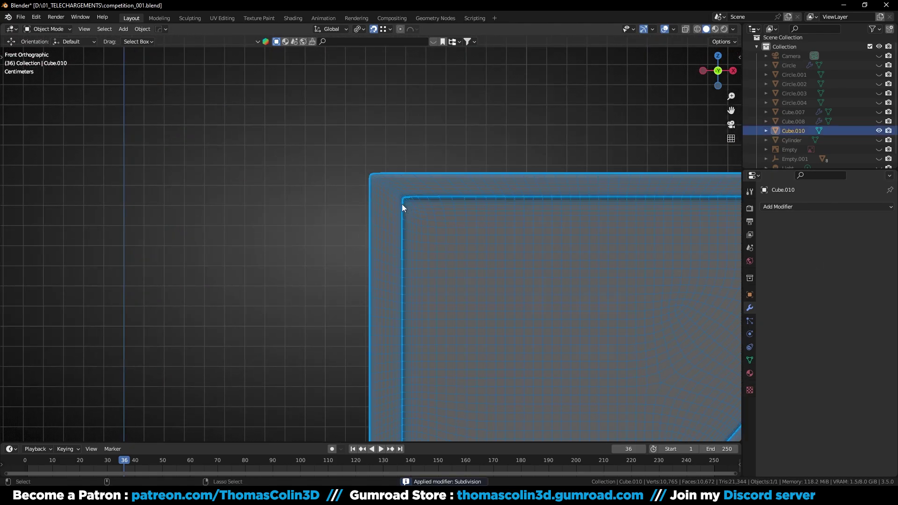
- Undo the application of the Subdivision modifier and remove the modifier from the block
{"action": "key", "text": "ctrl+z"}
{"action": "key", "text": "ctrl+z"}
{"action": "key", "text": "ctrl+z"}
{"action": "key", "text": "ctrl+z"}
{"action": "key", "text": "ctrl+z"}
{"action": "middle_click_drag", "start_coordinate": [402, 204], "coordinate": [379, 168], "text": "alt"}
{"action": "right_click_drag", "start_coordinate": [380, 168], "coordinate": [400, 217], "text": "alt"}
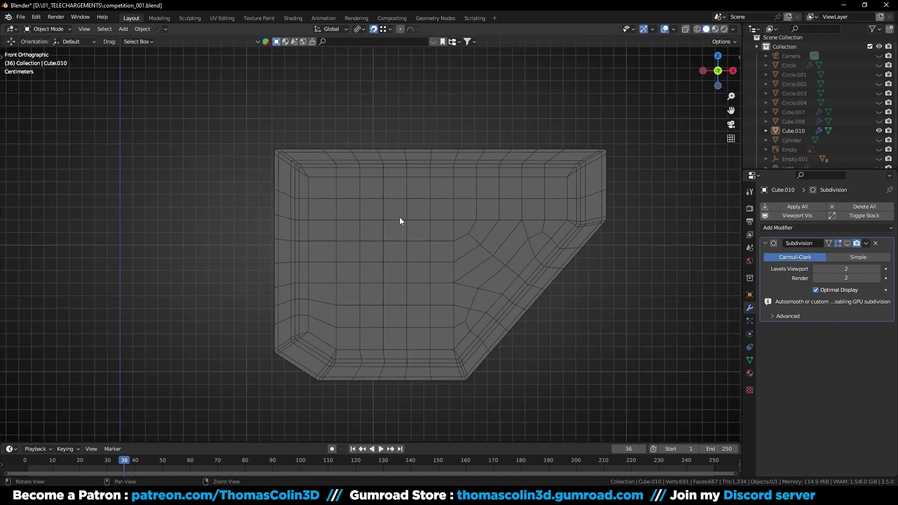
{"action": "left_click", "coordinate": [877, 244]}
- Subdivide the block's entire mesh in Edit Mode and inspect its upper-left corner
{"action": "left_click", "coordinate": [426, 225]}
{"action": "key", "text": "Tab"}
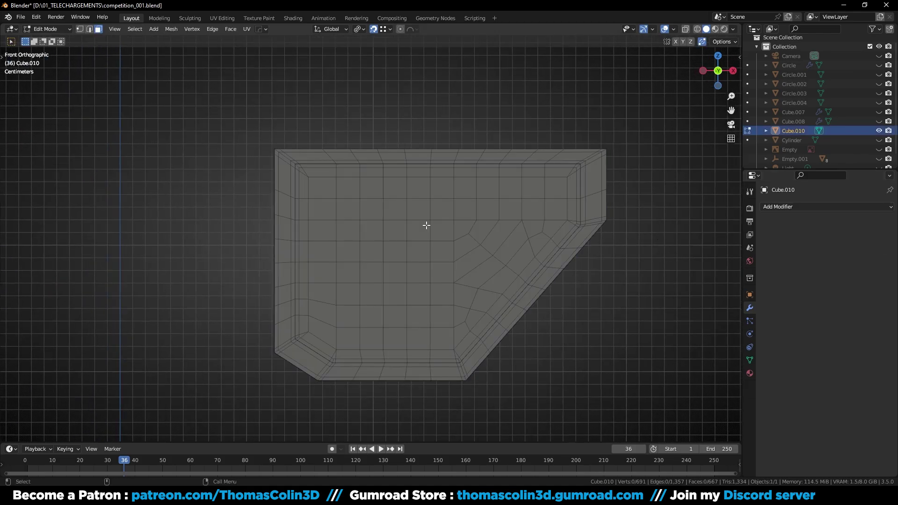
{"action": "key", "text": "a"}
{"action": "right_click", "coordinate": [420, 218]}
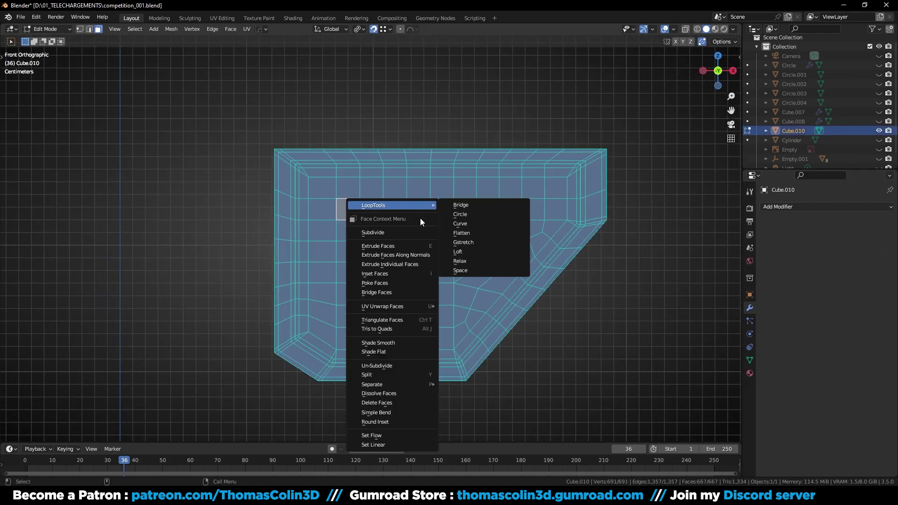
{"action": "left_click", "coordinate": [390, 229]}
{"action": "left_click", "coordinate": [254, 221]}
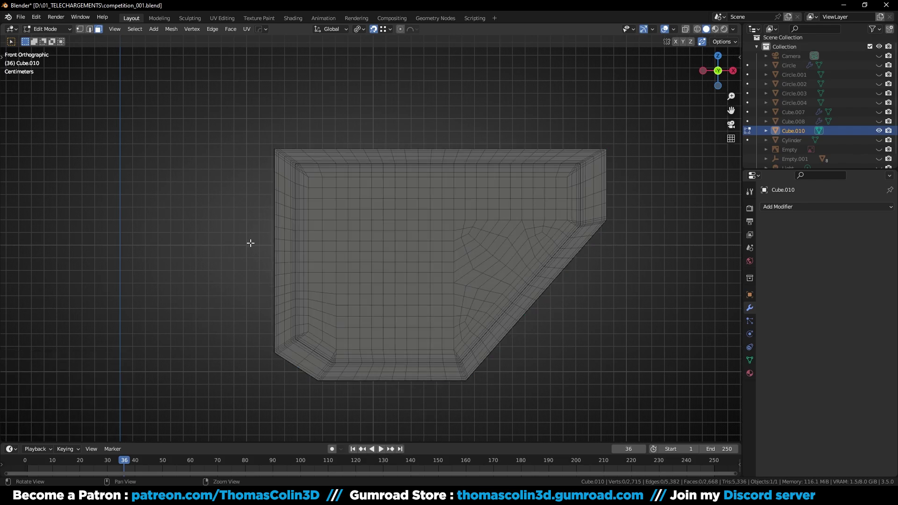
{"action": "scroll", "coordinate": [257, 248], "scroll_direction": "up", "scroll_amount": 10}
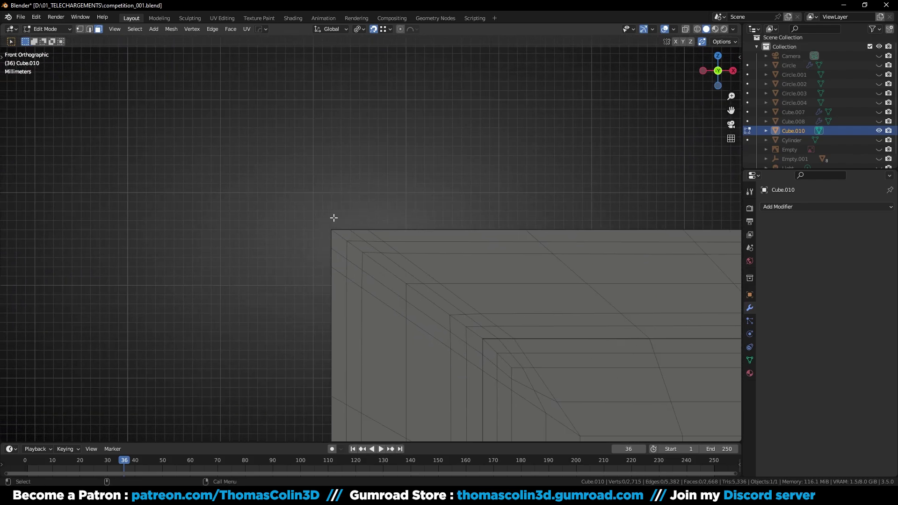
{"action": "scroll", "coordinate": [367, 227], "scroll_direction": "down", "scroll_amount": 8}
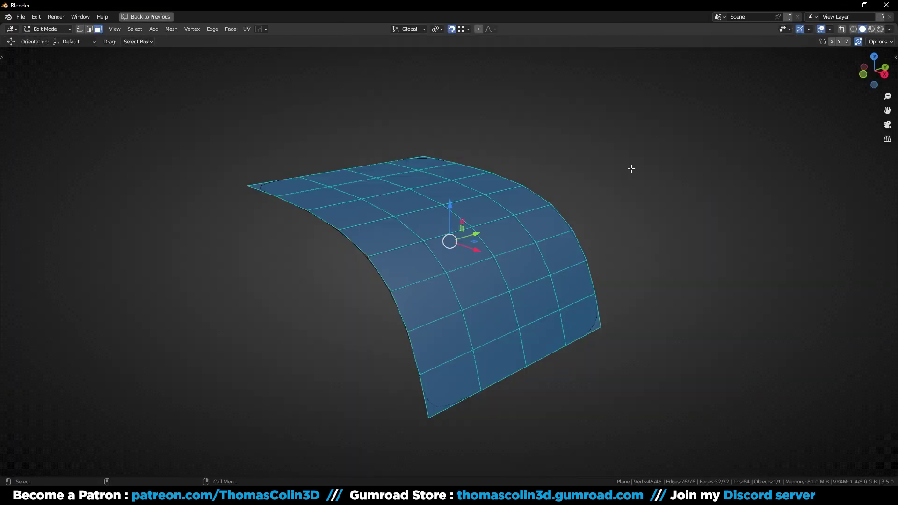
- Subdivide all faces of the curved plane and view its smoothed surface in Object Mode
{"action": "right_click", "coordinate": [631, 168]}
{"action": "left_click", "coordinate": [591, 185]}
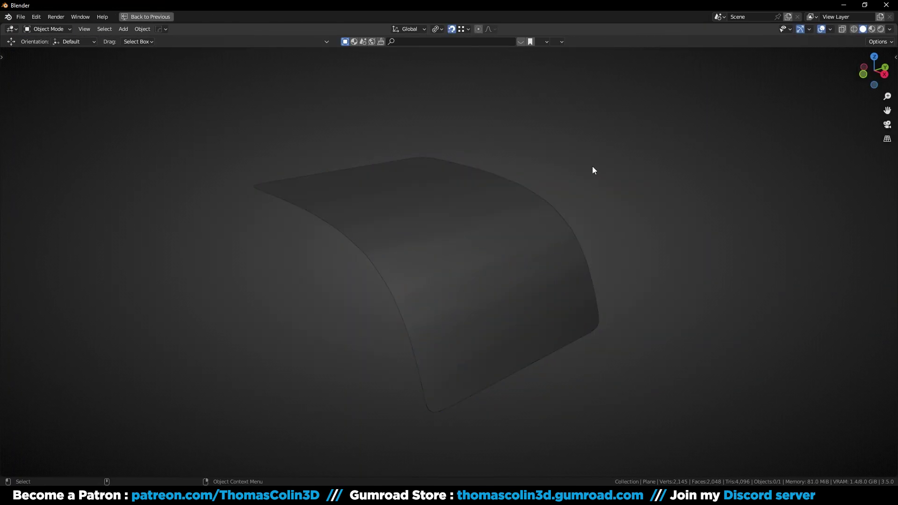
{"action": "middle_click_drag", "start_coordinate": [587, 164], "coordinate": [577, 185]}
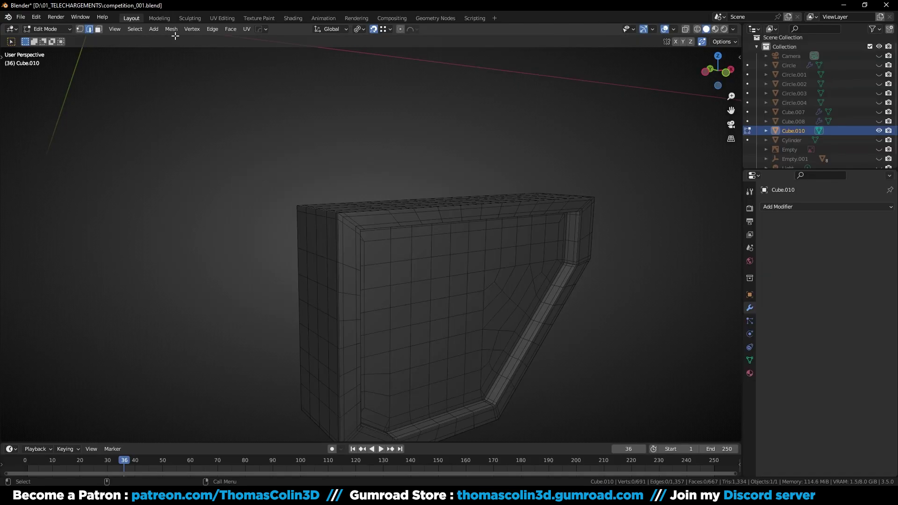
- Select the panel block's sharp edges at 30° sharpness and set their crease to 1
{"action": "left_click", "coordinate": [135, 29]}
{"action": "left_click", "coordinate": [160, 127]}
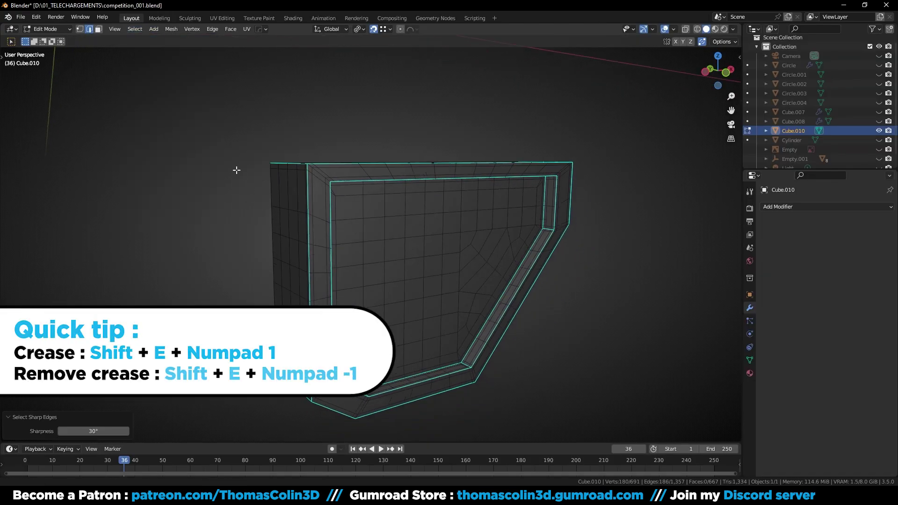
{"action": "key", "text": "shift+e"}
{"action": "key", "text": "KP_1"}
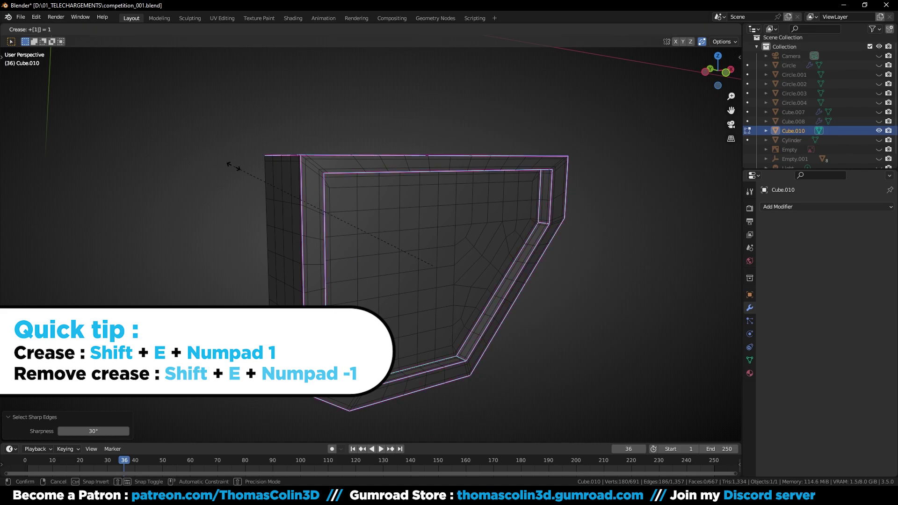
{"action": "key", "text": "Return"}
{"action": "left_click", "coordinate": [188, 145]}
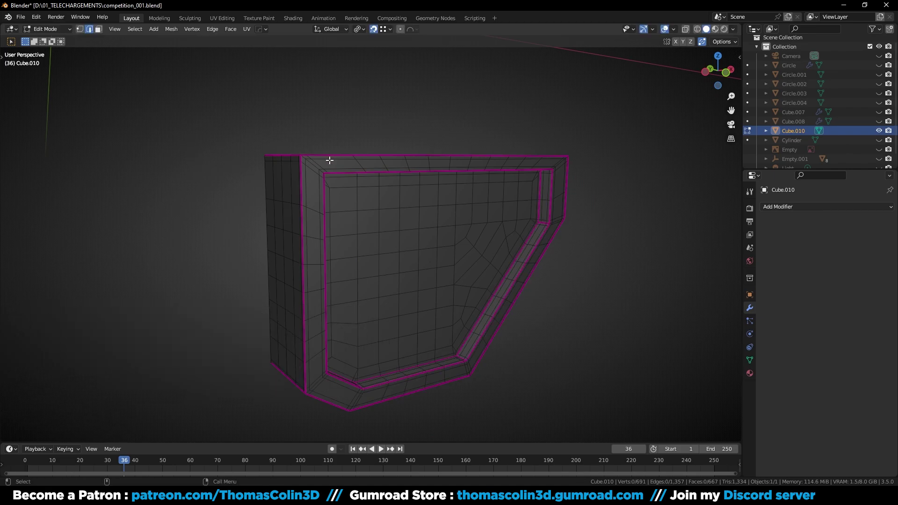
- Select the block's entire mesh and try a different mean crease on all its edges
{"action": "key", "text": "n"}
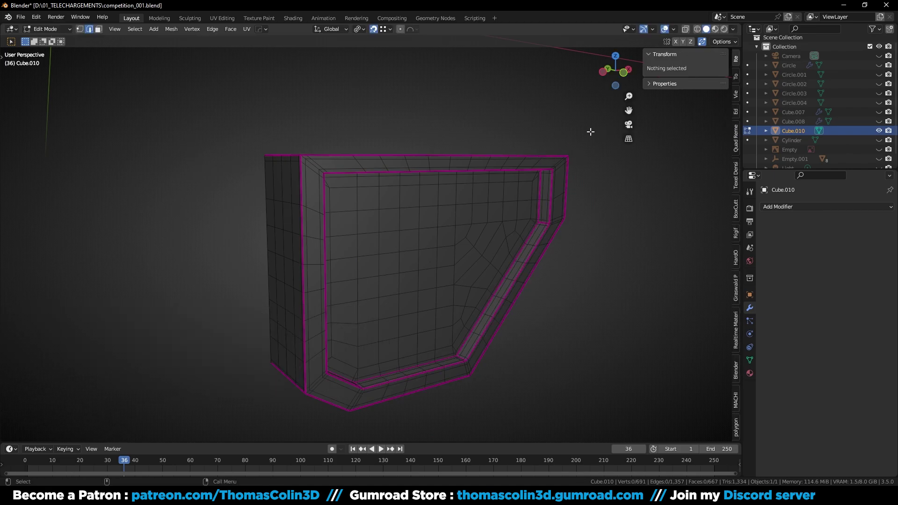
{"action": "key", "text": "a"}
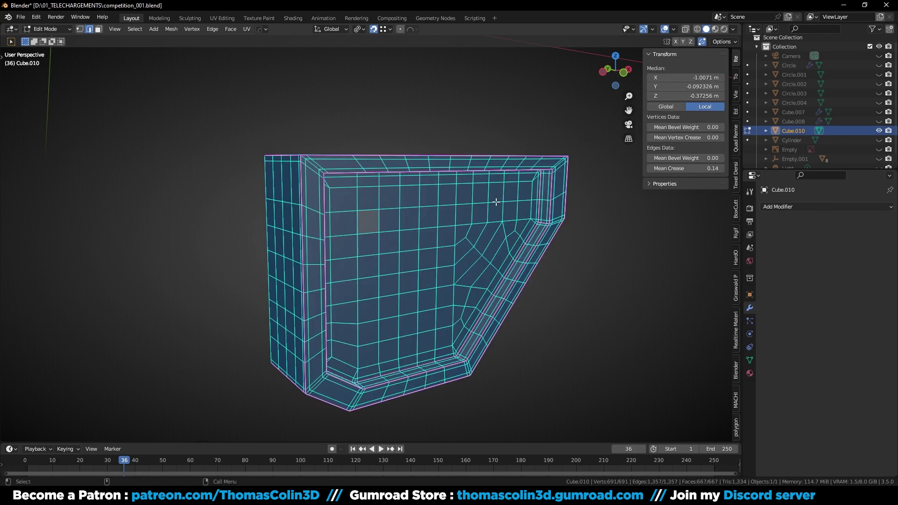
{"action": "left_click_drag", "start_coordinate": [677, 168], "coordinate": [878, 168]}
{"action": "key", "text": "ctrl+z"}
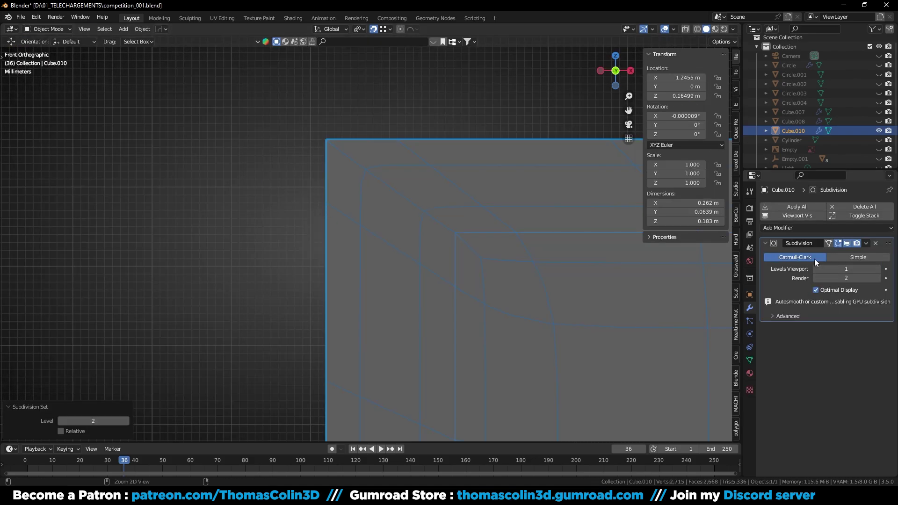
- Apply the block's Subdivision modifier at viewport level 1 and inspect the resulting corner topology
{"action": "key", "text": "ctrl+a"}
{"action": "left_click", "coordinate": [233, 160]}
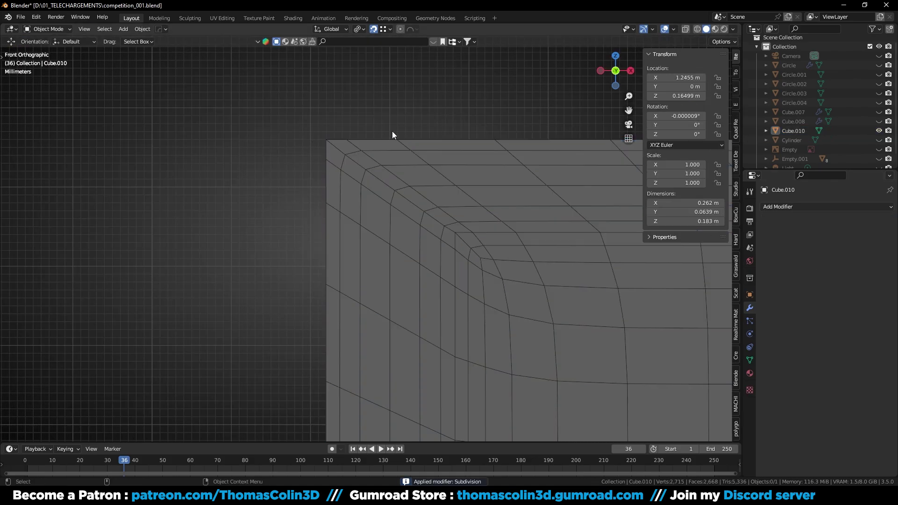
{"action": "key", "text": "n"}
{"action": "left_click", "coordinate": [389, 180]}
{"action": "scroll", "coordinate": [199, 145], "scroll_direction": "down", "scroll_amount": 6}
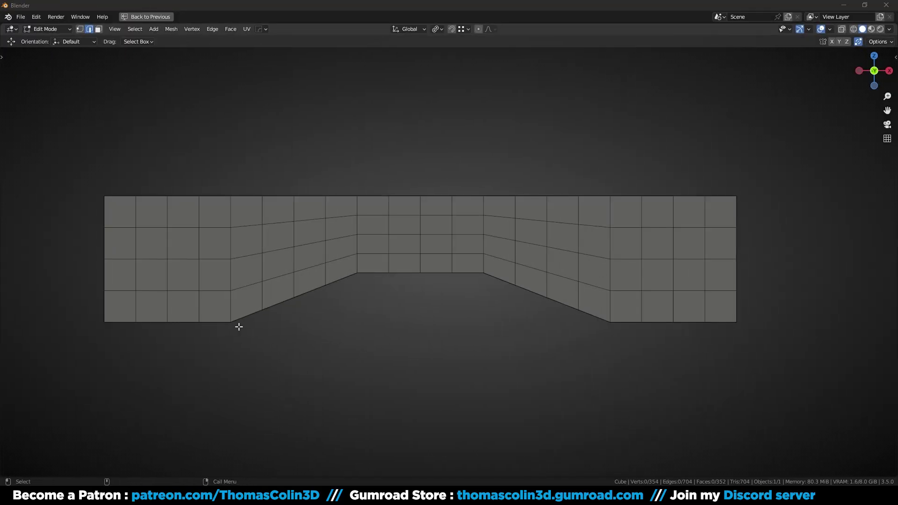
- Select the sharp edges of the notched demo block with the sharpness lowered to 20.2°
{"action": "left_click", "coordinate": [256, 354]}
{"action": "middle_click_drag", "start_coordinate": [399, 336], "coordinate": [489, 316], "text": "shift"}
{"action": "middle_click_drag", "start_coordinate": [281, 336], "coordinate": [183, 337], "text": "ctrl"}
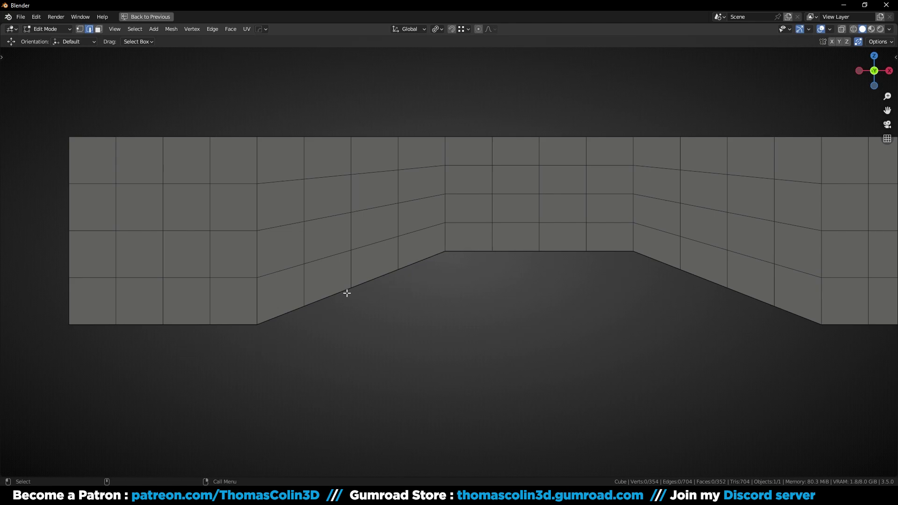
{"action": "scroll", "coordinate": [461, 266], "scroll_direction": "down", "scroll_amount": 2}
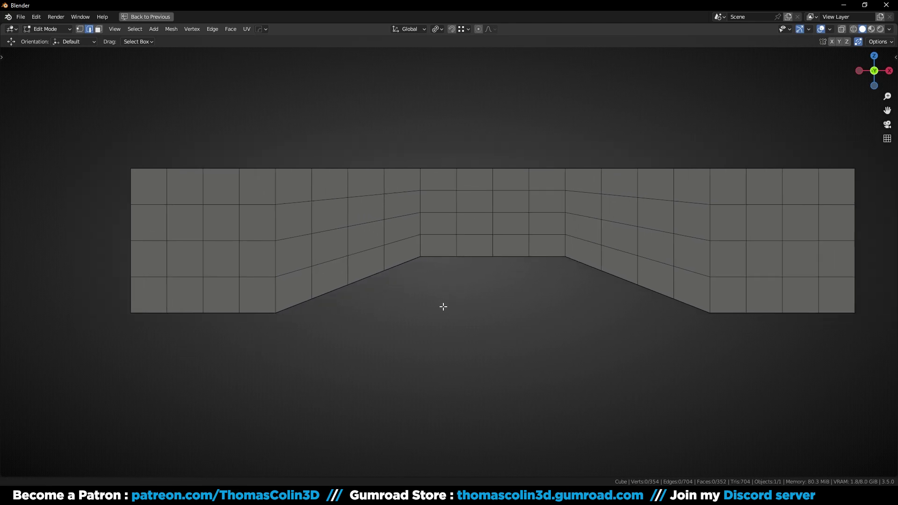
{"action": "left_click", "coordinate": [140, 29]}
{"action": "left_click", "coordinate": [154, 127]}
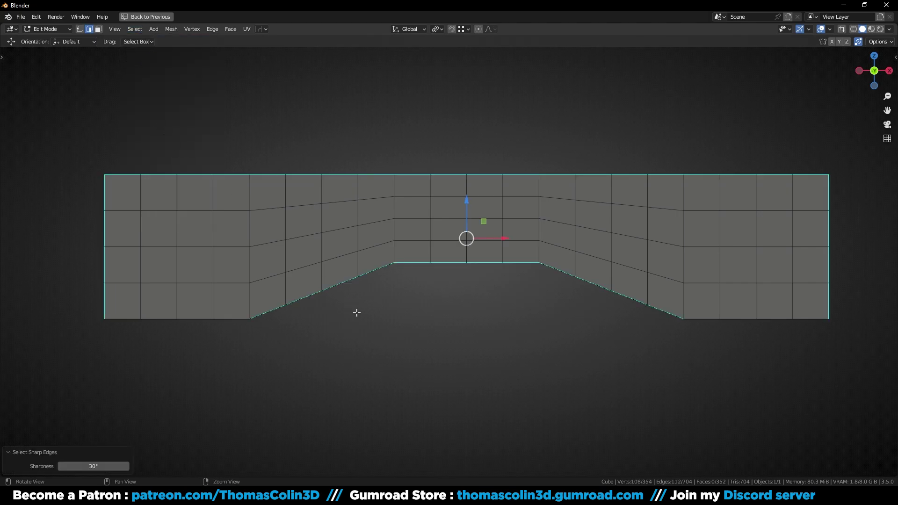
{"action": "middle_click_drag", "start_coordinate": [357, 313], "coordinate": [241, 335]}
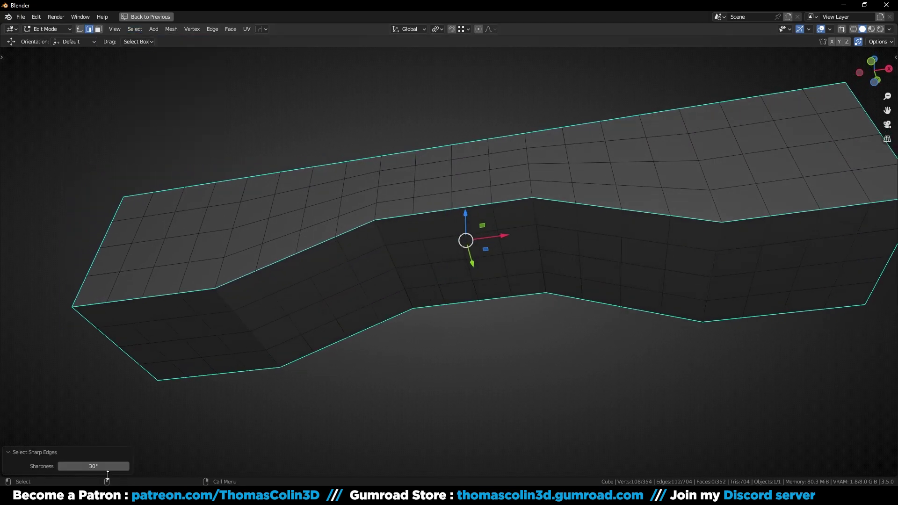
{"action": "left_click_drag", "start_coordinate": [93, 467], "coordinate": [84, 466]}
- Bevel the selected sharp edges by about 0.108 m with two segments and profile 1.000, and change the miter option
{"action": "key", "text": "KP_1"}
{"action": "key", "text": "ctrl+b"}
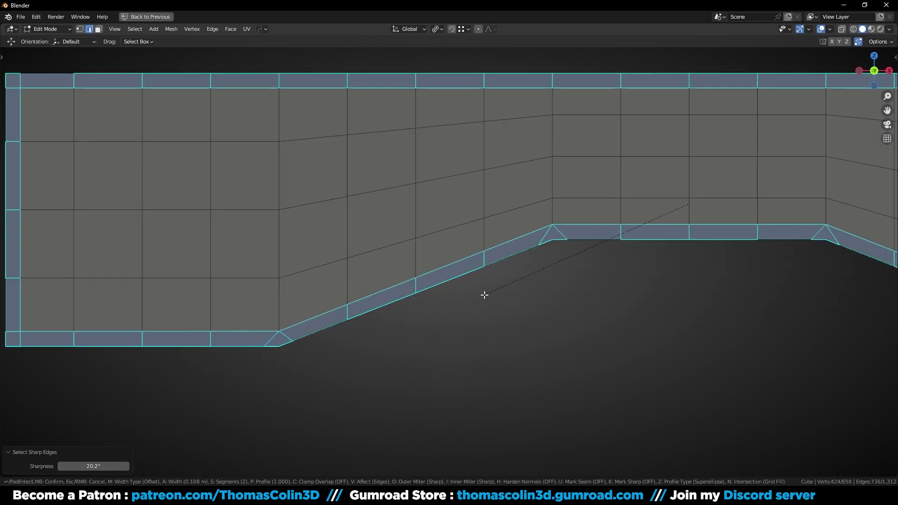
{"action": "left_click", "coordinate": [484, 295]}
{"action": "left_click", "coordinate": [71, 418]}
{"action": "left_click", "coordinate": [74, 447]}
- Select the small faces the bevel formed at the front's lower bends to examine their shape
{"action": "scroll", "coordinate": [402, 351], "scroll_direction": "down", "scroll_amount": 1}
{"action": "key", "text": "alt+a"}
{"action": "key", "text": "3"}
{"action": "left_click", "coordinate": [291, 331]}
{"action": "left_click", "coordinate": [535, 236], "text": "shift"}
{"action": "left_click", "coordinate": [550, 239], "text": "shift"}
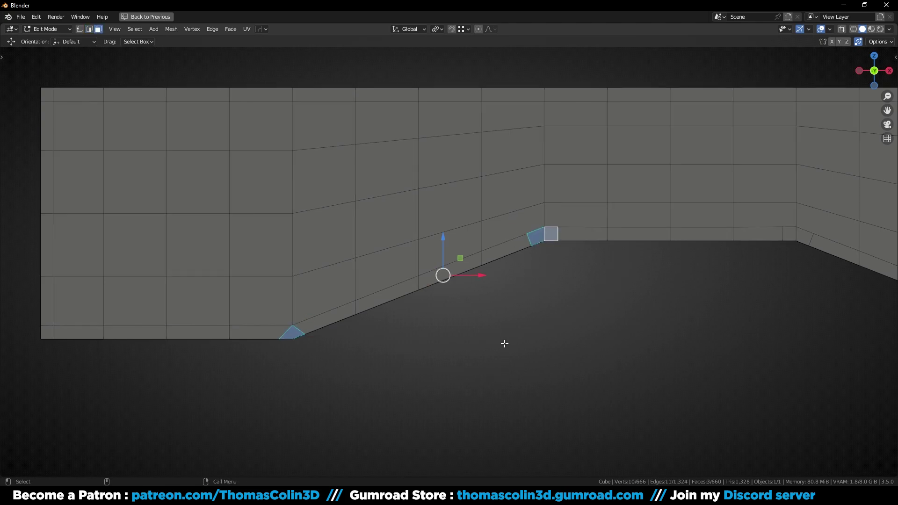
- Connect the support-edge vertices on both sides of the notch's left inner bend to the nearby grid vertices
{"action": "key", "text": "alt+a"}
{"action": "key", "text": "1"}
{"action": "scroll", "coordinate": [407, 297], "scroll_direction": "up", "scroll_amount": 3}
{"action": "left_click", "coordinate": [407, 297]}
{"action": "left_click", "coordinate": [319, 274], "text": "shift"}
{"action": "key", "text": "j"}
{"action": "left_click", "coordinate": [469, 285]}
{"action": "left_click", "coordinate": [566, 239], "text": "shift"}
{"action": "key", "text": "j"}
- Add an edge loop across the left inner bend and slide its two outer vertices closer to the bend
{"action": "key", "text": "ctrl+r"}
{"action": "left_click", "coordinate": [444, 257]}
{"action": "key", "text": "1"}
{"action": "left_click", "coordinate": [517, 261]}
{"action": "key", "text": "shift+v"}
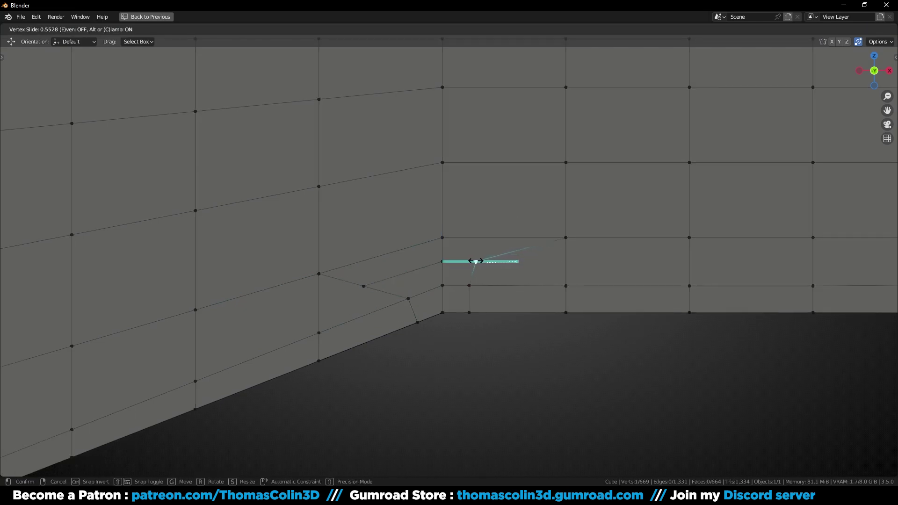
{"action": "left_click", "coordinate": [474, 260]}
{"action": "left_click", "coordinate": [364, 285]}
{"action": "key", "text": "shift+v"}
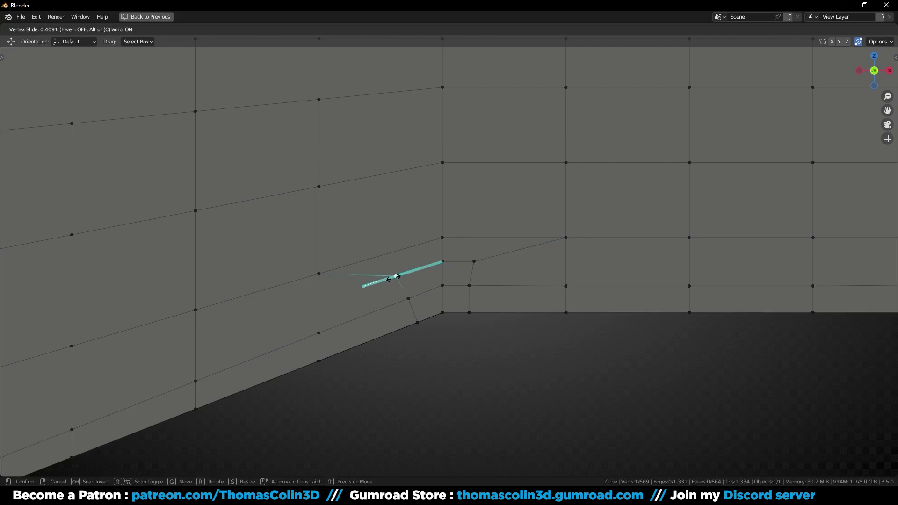
{"action": "left_click", "coordinate": [398, 276]}
- Connect the two support vertices at the notch's right inner bend to the grid vertex above the bend
{"action": "middle_click_drag", "start_coordinate": [466, 220], "coordinate": [481, 276], "text": "ctrl"}
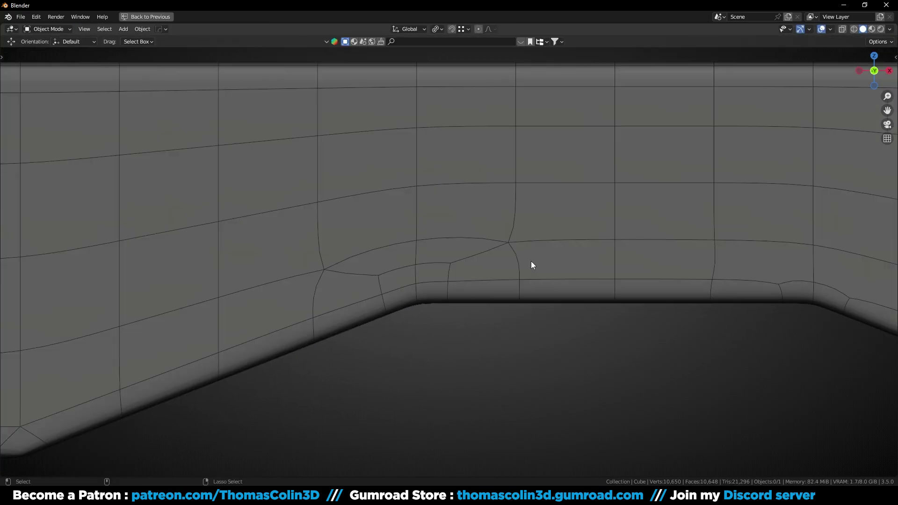
{"action": "key", "text": "Tab"}
{"action": "left_click", "coordinate": [517, 277]}
{"action": "left_click", "coordinate": [538, 180], "text": "shift"}
{"action": "left_click", "coordinate": [565, 287], "text": "shift"}
{"action": "key", "text": "j"}
- Dissolve the upper vertical edge inside the triangle above the right inner bend
{"action": "key", "text": "2"}
{"action": "left_click", "coordinate": [543, 240], "text": "ctrl"}
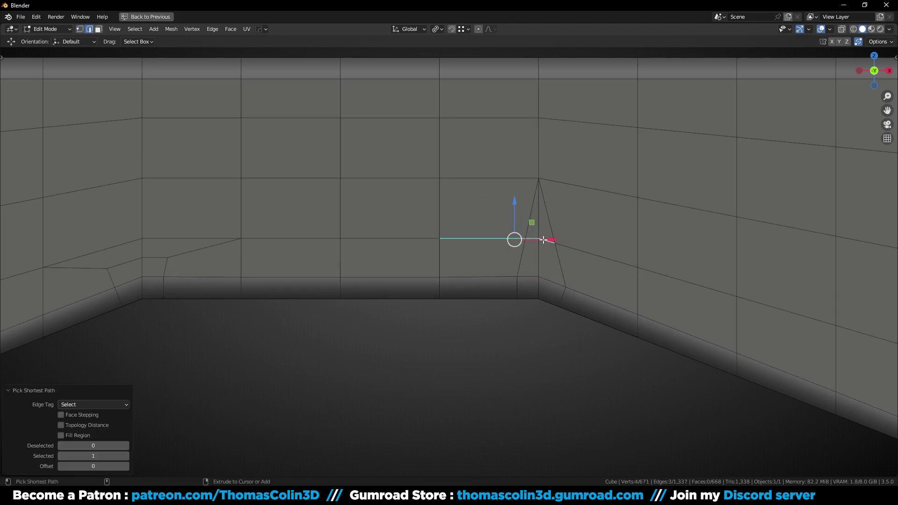
{"action": "left_click", "coordinate": [608, 258], "text": "ctrl"}
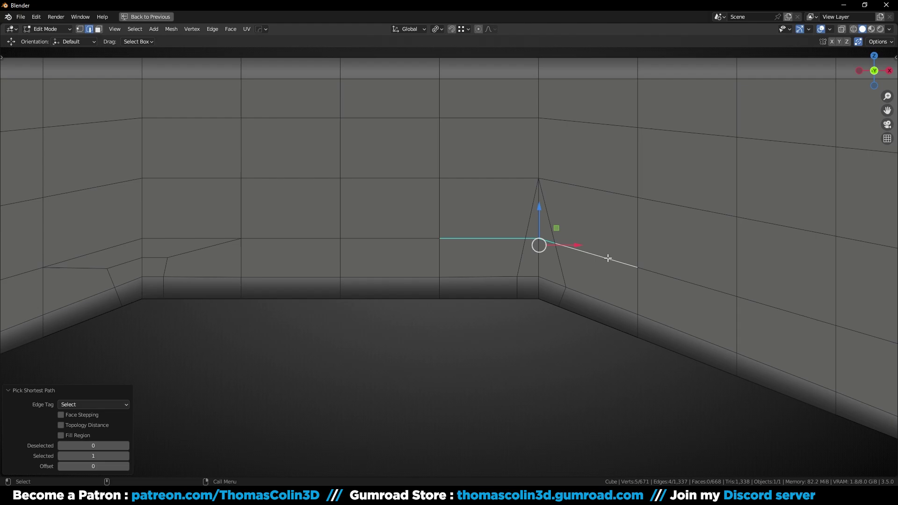
{"action": "left_click", "coordinate": [539, 225]}
{"action": "key", "text": "ctrl+x"}
- Slide the middle vertex above the right inner bend downward by a factor of 0.390
{"action": "key", "text": "1"}
{"action": "left_click", "coordinate": [541, 237]}
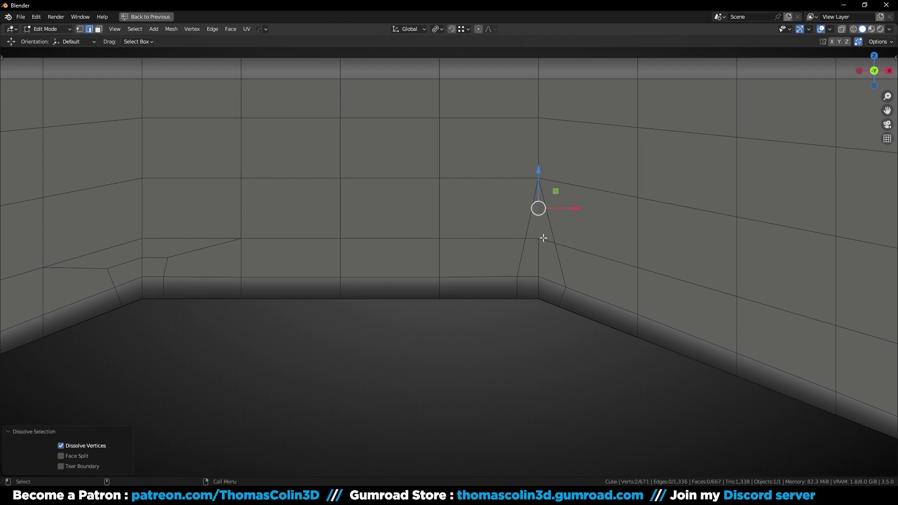
{"action": "key", "text": "g"}
{"action": "key", "text": "z"}
{"action": "left_click", "coordinate": [538, 253]}
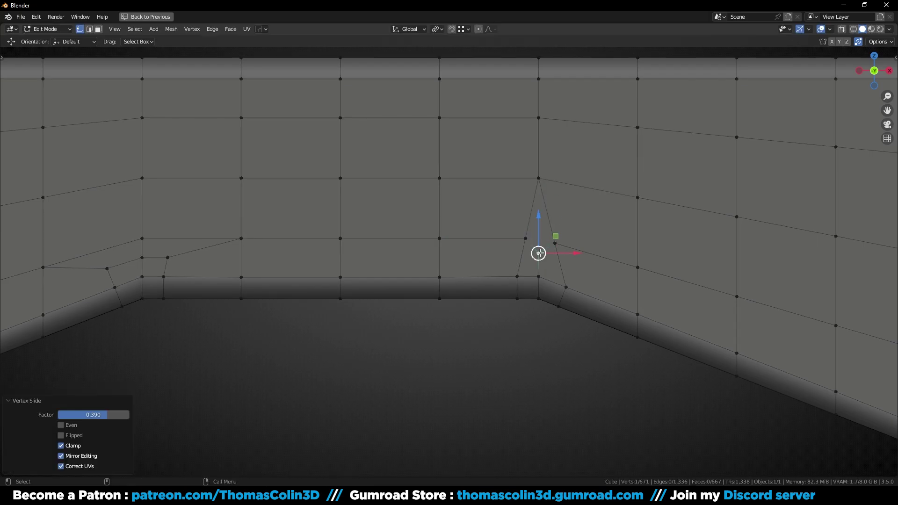
- Display the modifiers in Object Mode and compare the smoothed topology of the two inner bends
{"action": "key", "text": "Tab"}
{"action": "key", "text": "alt+v"}
{"action": "left_click", "coordinate": [531, 338]}
{"action": "scroll", "coordinate": [402, 276], "scroll_direction": "down", "scroll_amount": 2}
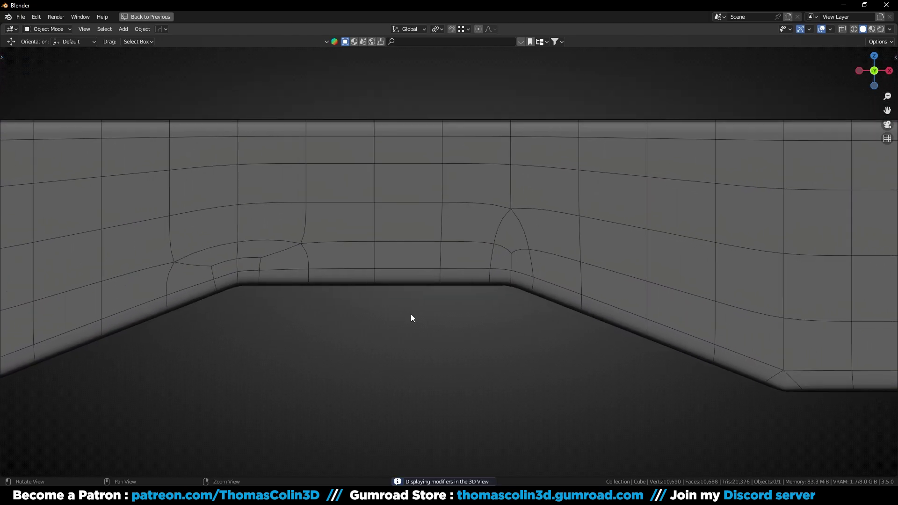
{"action": "middle_click_drag", "start_coordinate": [414, 313], "coordinate": [492, 310], "text": "shift"}
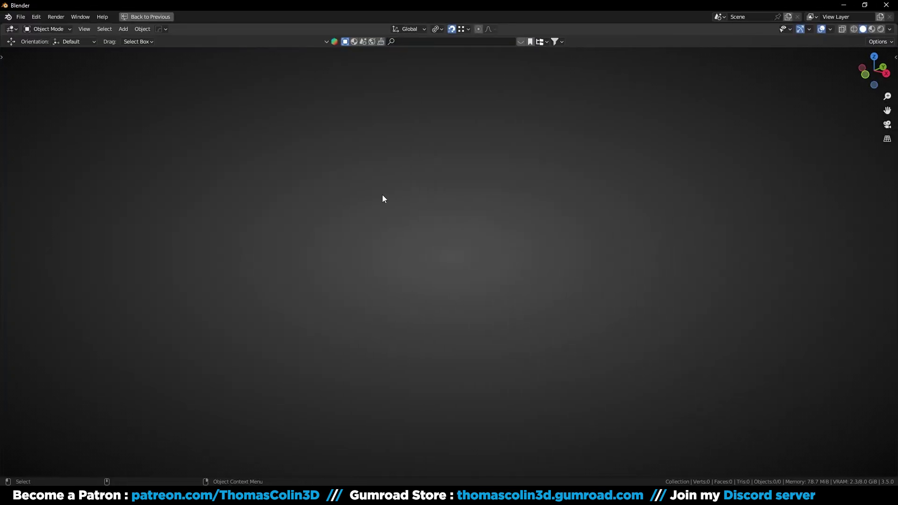
- Add a cube to the empty scene and stretch it along X to a scale of about 4.689
{"action": "key", "text": "shift+a"}
{"action": "mouse_move", "coordinate": [383, 194]}
{"action": "left_click", "coordinate": [428, 205]}
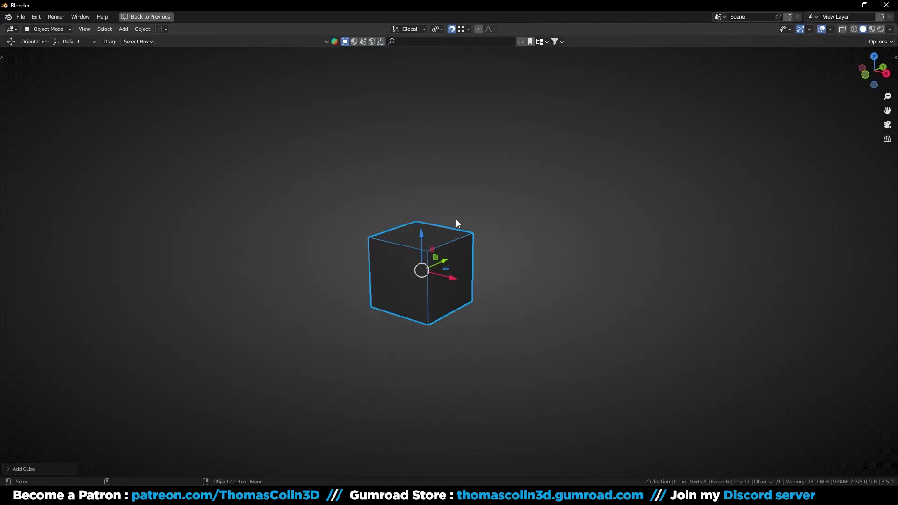
{"action": "key", "text": "n"}
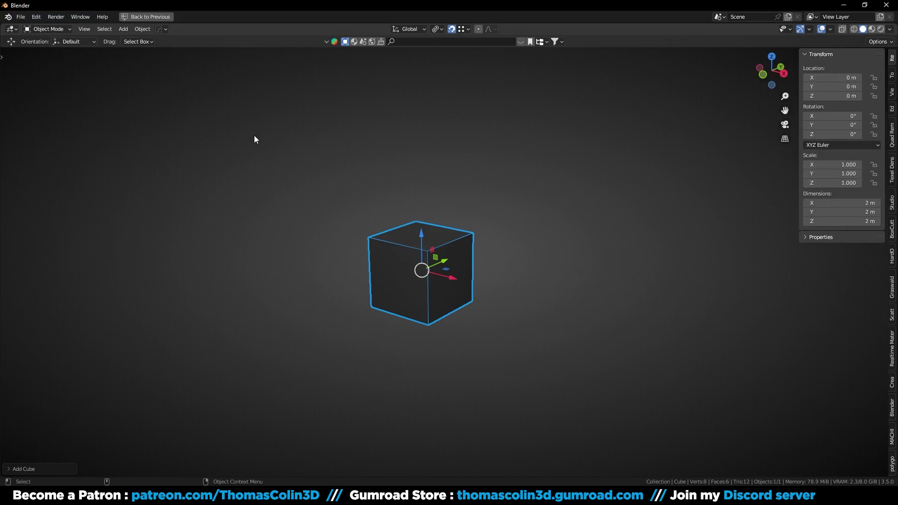
{"action": "key", "text": "s"}
{"action": "key", "text": "x"}
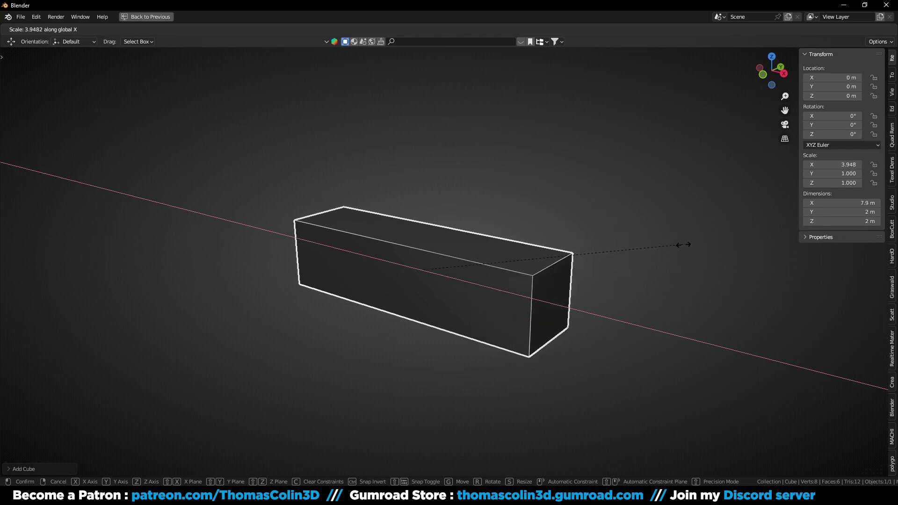
{"action": "left_click", "coordinate": [732, 248]}
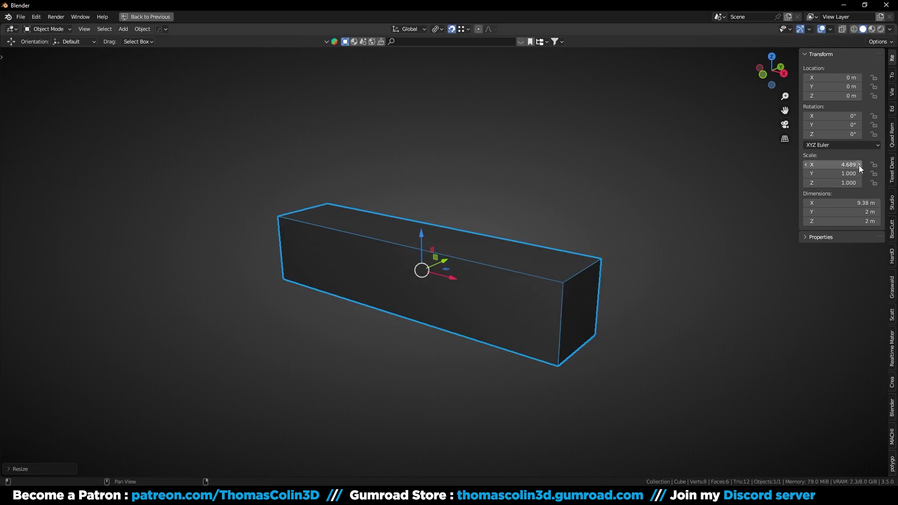
- Bevel the stretched block's upper end edge by about 0.445 m with two segments and inspect it from several angles
{"action": "key", "text": "Tab"}
{"action": "left_click", "coordinate": [582, 270]}
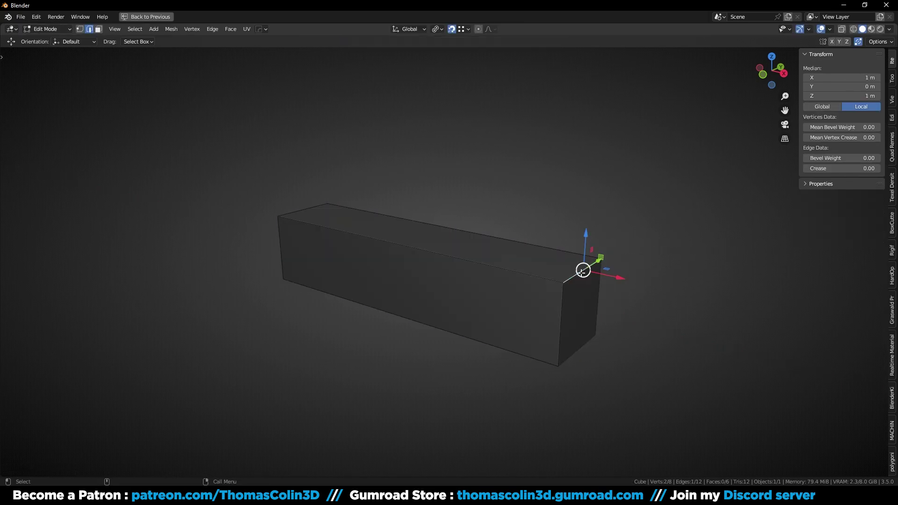
{"action": "key", "text": "ctrl+b"}
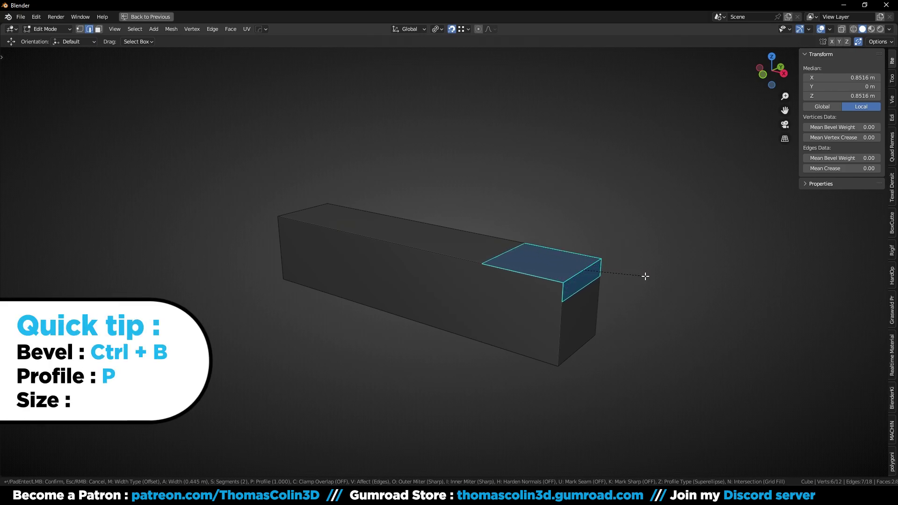
{"action": "left_click", "coordinate": [646, 277]}
{"action": "scroll", "coordinate": [641, 278], "scroll_direction": "up", "scroll_amount": 4}
{"action": "middle_click_drag", "start_coordinate": [627, 281], "coordinate": [465, 300]}
{"action": "left_click_drag", "start_coordinate": [454, 307], "coordinate": [461, 269], "text": "alt"}
{"action": "right_click_drag", "start_coordinate": [461, 269], "coordinate": [482, 241], "text": "alt"}
{"action": "left_click_drag", "start_coordinate": [482, 240], "coordinate": [483, 255], "text": "alt"}
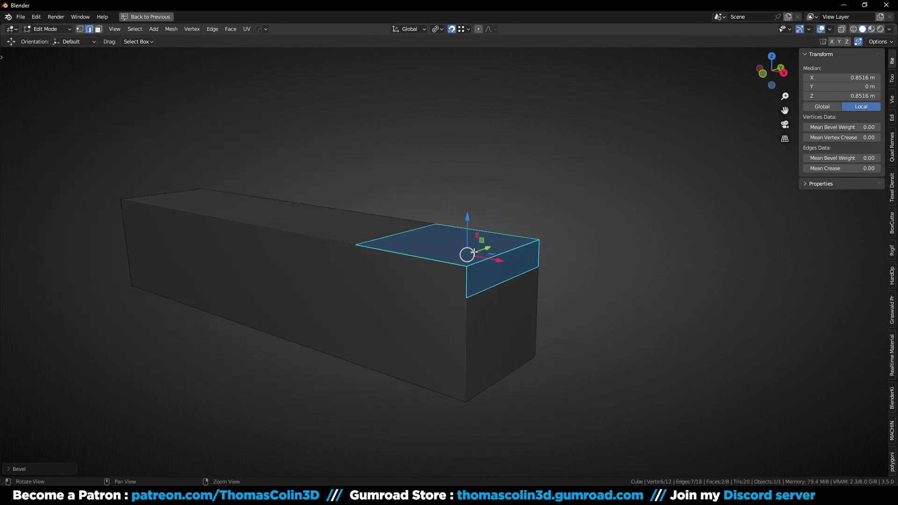
{"action": "right_click_drag", "start_coordinate": [482, 255], "coordinate": [506, 245], "text": "alt"}
{"action": "key", "text": "Tab"}
{"action": "middle_click_drag", "start_coordinate": [501, 236], "coordinate": [505, 240]}
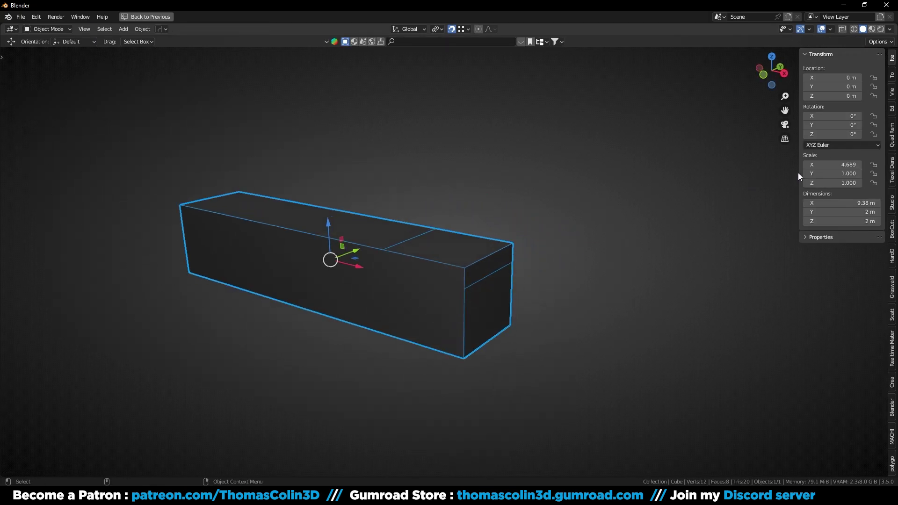
- Set the beveled block's X scale to 1 and inspect the bevel's proportions
{"action": "left_click", "coordinate": [834, 164]}
{"action": "type", "text": "1"}
{"action": "key", "text": "Return"}
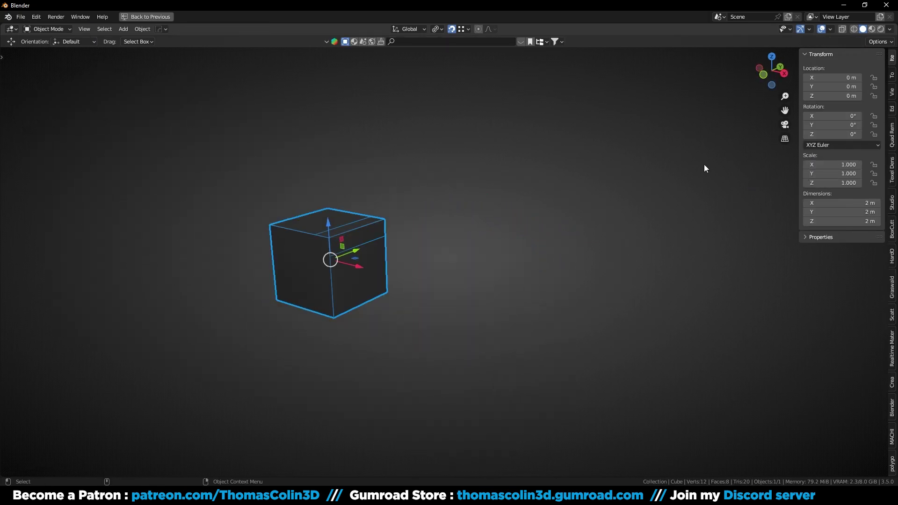
{"action": "key", "text": "KP_Decimal"}
{"action": "right_click_drag", "start_coordinate": [476, 206], "coordinate": [481, 257], "text": "alt"}
{"action": "left_click_drag", "start_coordinate": [481, 258], "coordinate": [481, 270], "text": "alt"}
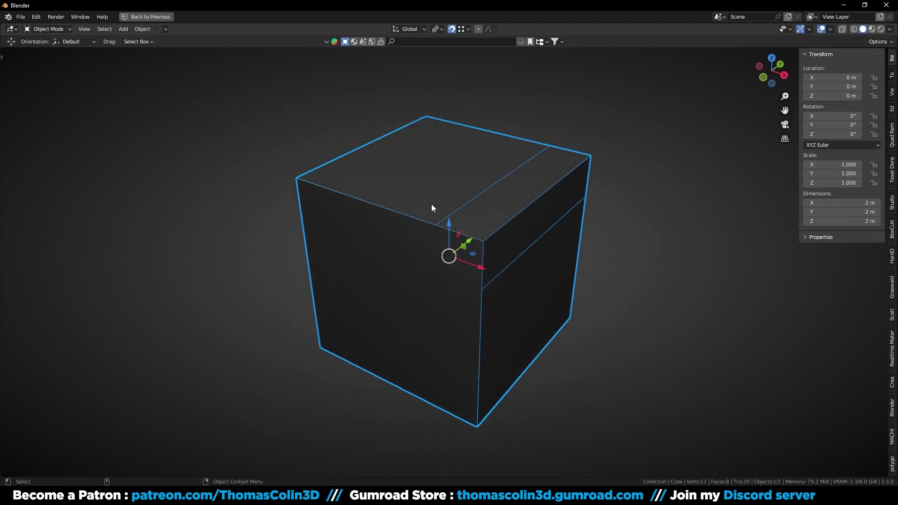
{"action": "scroll", "coordinate": [458, 265], "scroll_direction": "down", "scroll_amount": 3}
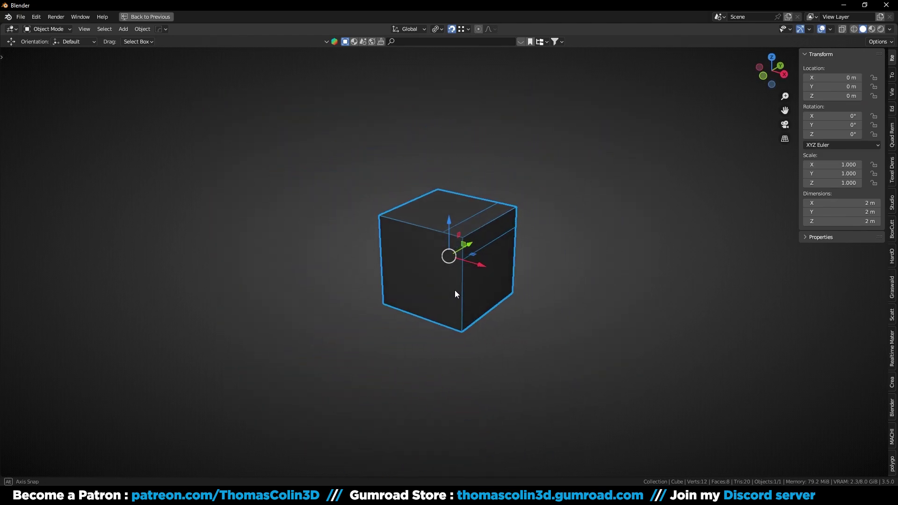
- Undo the X scale change and dissolve the two bevel edges at the block's end
{"action": "key", "text": "ctrl+z"}
{"action": "mouse_move", "coordinate": [457, 279]}
{"action": "middle_mouse_down"}
{"action": "mouse_move", "coordinate": [500, 278]}
{"action": "mouse_move", "coordinate": [466, 277]}
{"action": "middle_mouse_up"}
{"action": "key", "text": "Tab"}
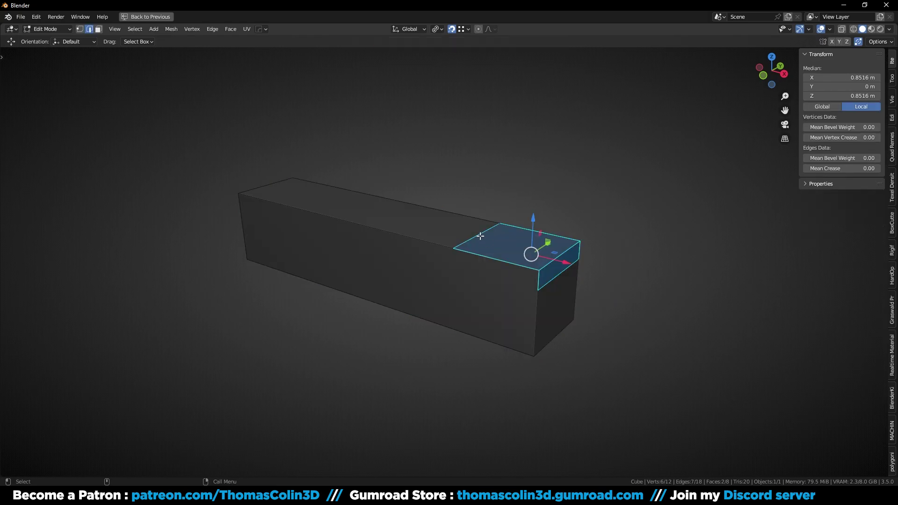
{"action": "left_click", "coordinate": [478, 235]}
{"action": "left_click", "coordinate": [556, 276], "text": "shift"}
{"action": "key", "text": "ctrl+z"}
{"action": "key", "text": "ctrl+z"}
{"action": "key", "text": "ctrl+z"}
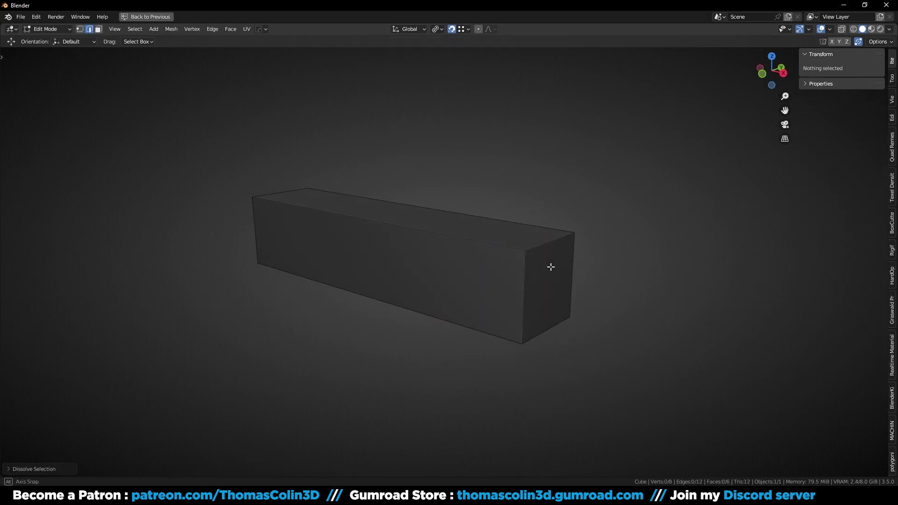
- Apply the stretched block's scale in Object Mode
{"action": "key", "text": "ctrl+a"}
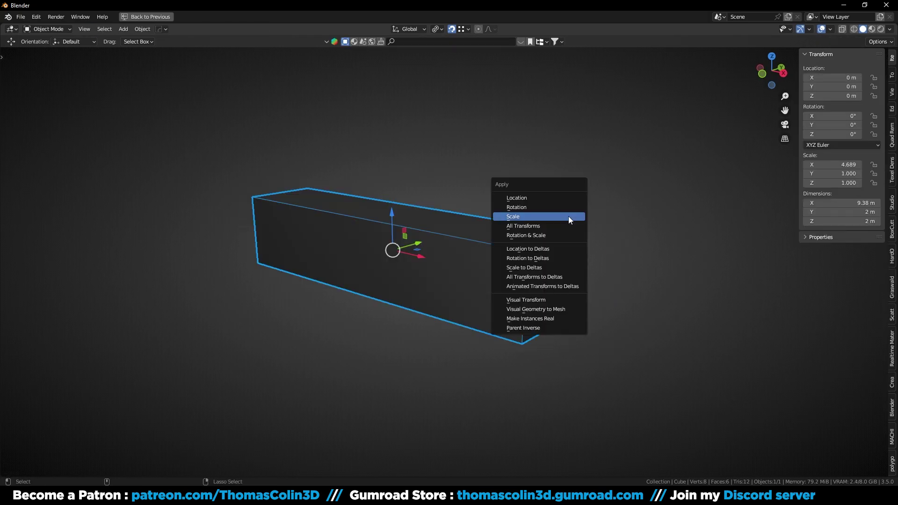
{"action": "left_click", "coordinate": [512, 216]}
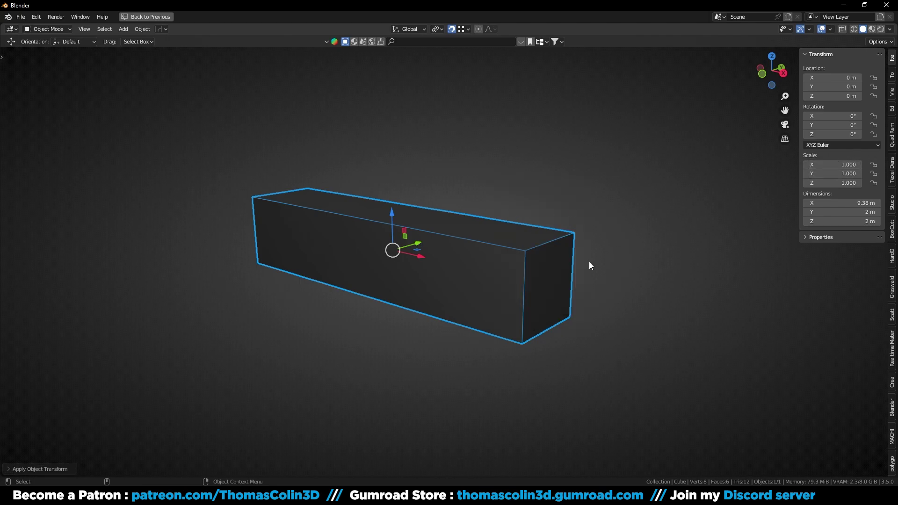
- Bevel the stretched block's upper end edge by about 0.66 m with two segments in Edit Mode and frame the result
{"action": "key", "text": "Tab"}
{"action": "left_click", "coordinate": [542, 243]}
{"action": "key", "text": "ctrl+b"}
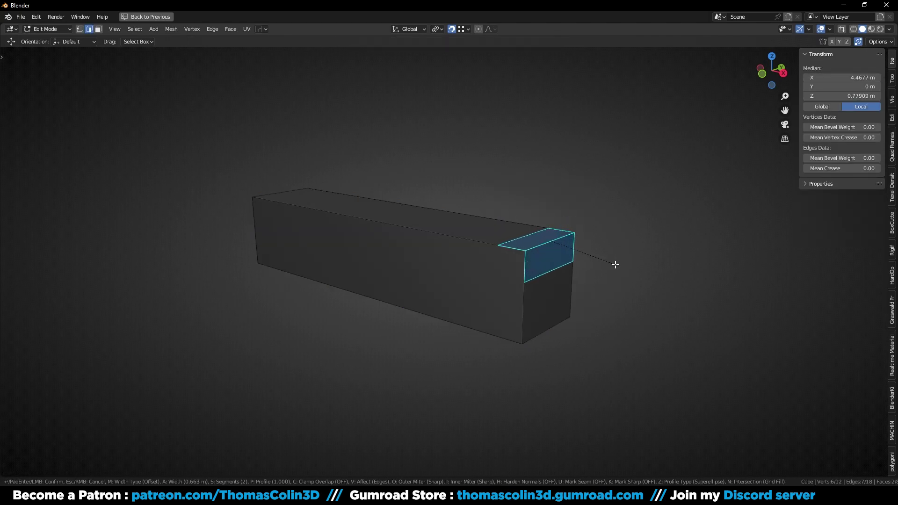
{"action": "left_click", "coordinate": [615, 263]}
{"action": "key", "text": "KP_Decimal"}
{"action": "key", "text": "Home"}
{"action": "key", "text": "Tab"}
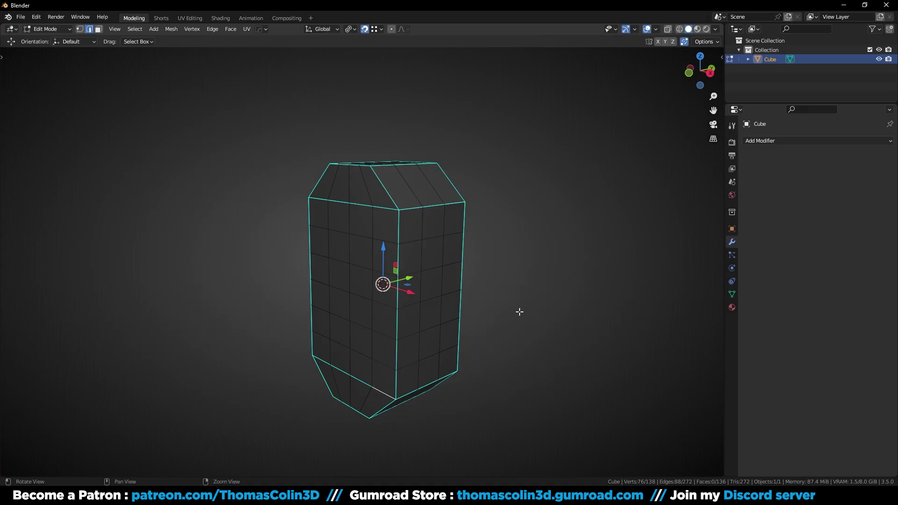
- Try beveling the chamfered block's selected outline edges by about 0.134 m with four segments
{"action": "middle_click_drag", "start_coordinate": [519, 311], "coordinate": [464, 253]}
{"action": "key", "text": "ctrl+b"}
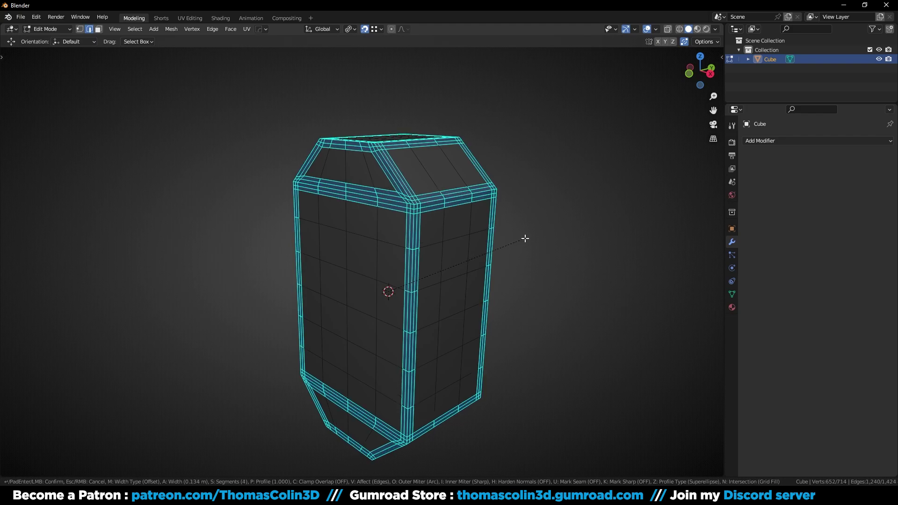
{"action": "left_click", "coordinate": [527, 237]}
{"action": "key", "text": "alt+a"}
{"action": "middle_click_drag", "start_coordinate": [597, 206], "coordinate": [401, 190], "text": "alt"}
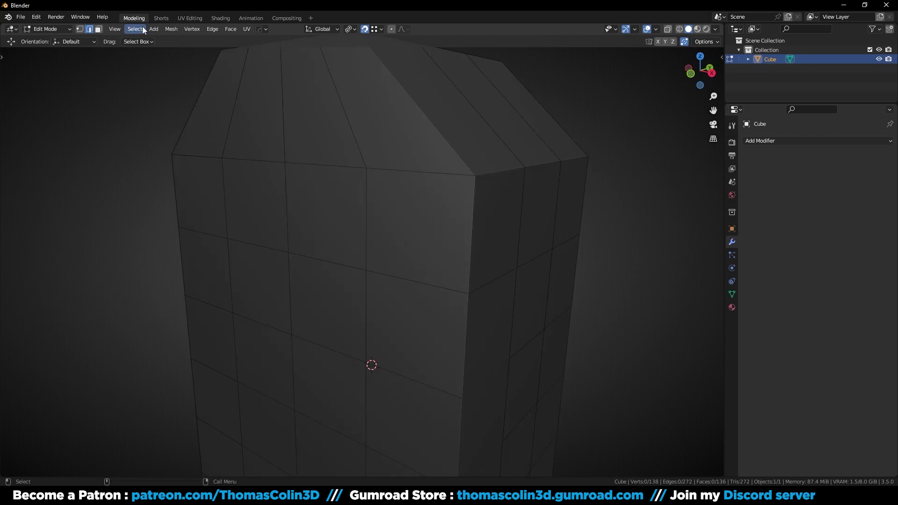
- Select the chamfered block's sharp edges at 30° sharpness and bevel them by about 0.062 m with two segments
{"action": "left_click", "coordinate": [143, 29]}
{"action": "left_click", "coordinate": [163, 126]}
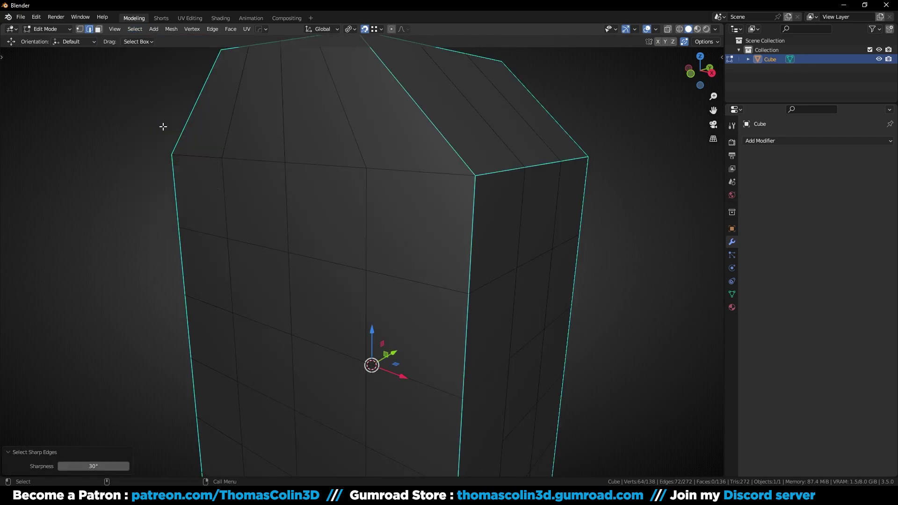
{"action": "key", "text": "ctrl+b"}
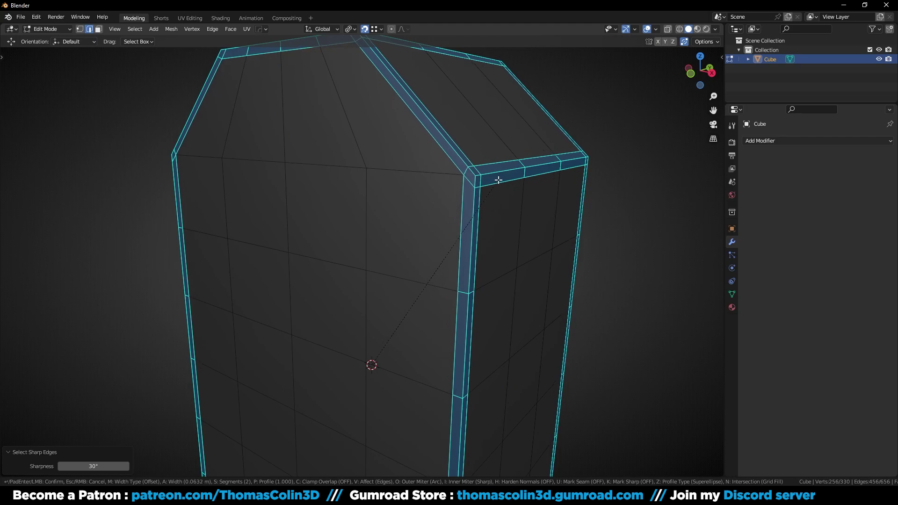
{"action": "left_click", "coordinate": [493, 180]}
{"action": "scroll", "coordinate": [536, 177], "scroll_direction": "down", "scroll_amount": 5}
{"action": "middle_click_drag", "start_coordinate": [536, 177], "coordinate": [533, 210], "text": "ctrl"}
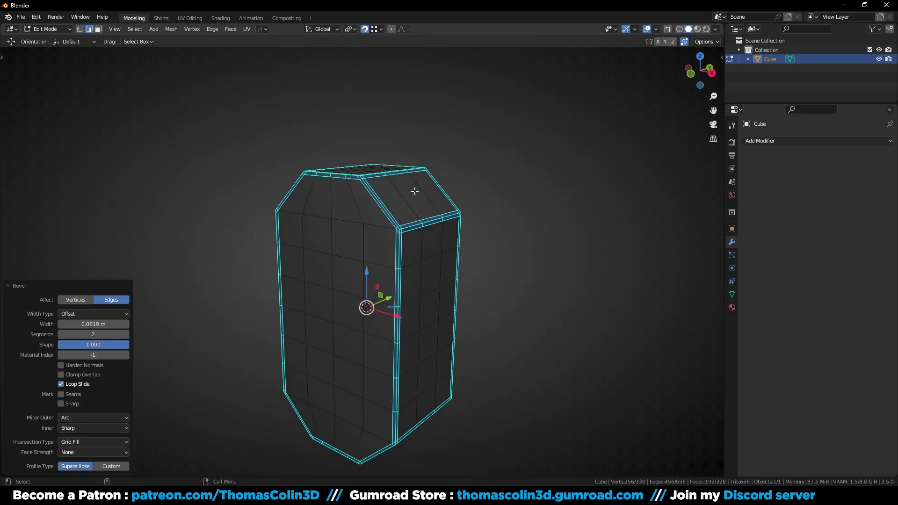
- Add a centered loop cut through the chamfered block's upper sloped face and inspect the topology
{"action": "left_click", "coordinate": [426, 192]}
{"action": "key", "text": "ctrl+r"}
{"action": "left_click", "coordinate": [419, 191]}
{"action": "right_click", "coordinate": [415, 190]}
{"action": "middle_click_drag", "start_coordinate": [525, 258], "coordinate": [526, 228]}
{"action": "left_click", "coordinate": [400, 414]}
{"action": "left_click", "coordinate": [592, 251]}
{"action": "middle_click_drag", "start_coordinate": [591, 251], "coordinate": [510, 261]}
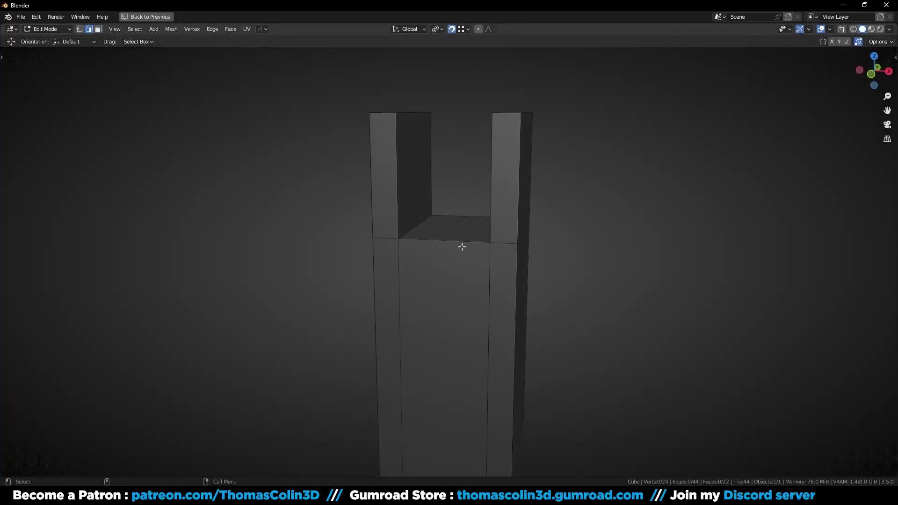
- Add vertical support loops to the forked block beside the notch wall and along the right prong's edges
{"action": "key", "text": "ctrl+r"}
{"action": "left_click", "coordinate": [477, 252]}
{"action": "left_click", "coordinate": [499, 255]}
{"action": "key", "text": "ctrl+r"}
{"action": "left_click", "coordinate": [514, 210]}
{"action": "left_click", "coordinate": [505, 236]}
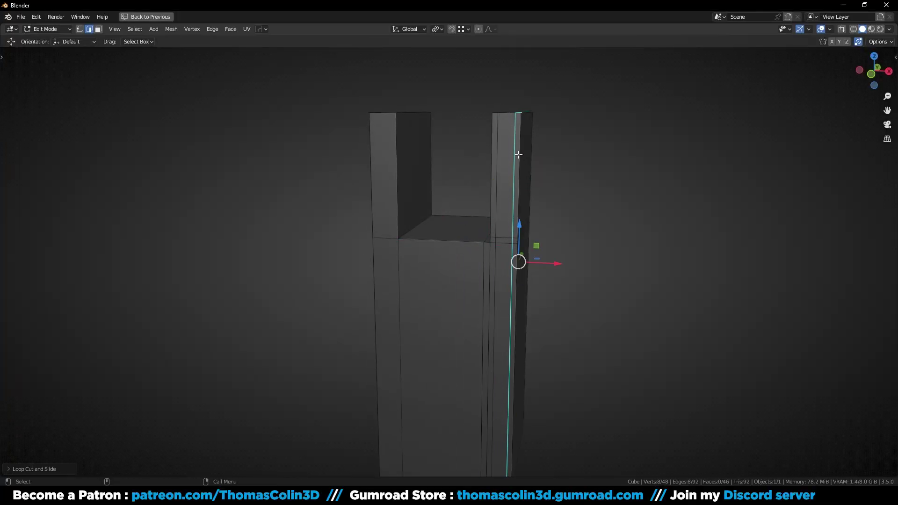
- Add horizontal support loops near the right prong's tip and around the level of the notch floor
{"action": "key", "text": "ctrl+r"}
{"action": "left_click", "coordinate": [519, 155]}
{"action": "left_click", "coordinate": [521, 98]}
{"action": "key", "text": "ctrl+r"}
{"action": "left_click", "coordinate": [509, 276]}
{"action": "left_click", "coordinate": [531, 160]}
{"action": "left_click", "coordinate": [564, 152]}
{"action": "middle_click_drag", "start_coordinate": [563, 152], "coordinate": [488, 141]}
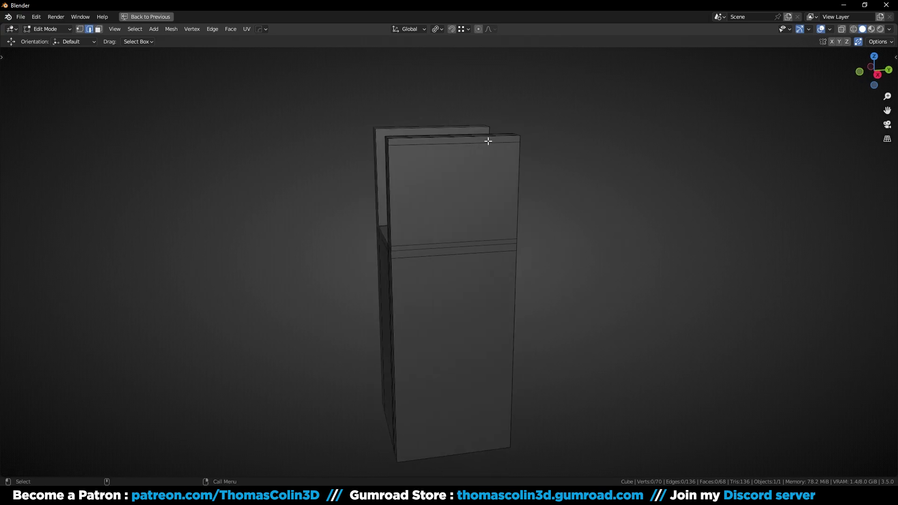
- Add support loops near the forked block's front and back edges and another loop through its depth
{"action": "key", "text": "ctrl+r"}
{"action": "left_click", "coordinate": [488, 142]}
{"action": "left_click", "coordinate": [547, 150]}
{"action": "key", "text": "ctrl+r"}
{"action": "left_click", "coordinate": [432, 144]}
{"action": "left_click", "coordinate": [372, 148]}
{"action": "key", "text": "ctrl+r"}
{"action": "left_click", "coordinate": [466, 143]}
{"action": "left_click", "coordinate": [470, 142]}
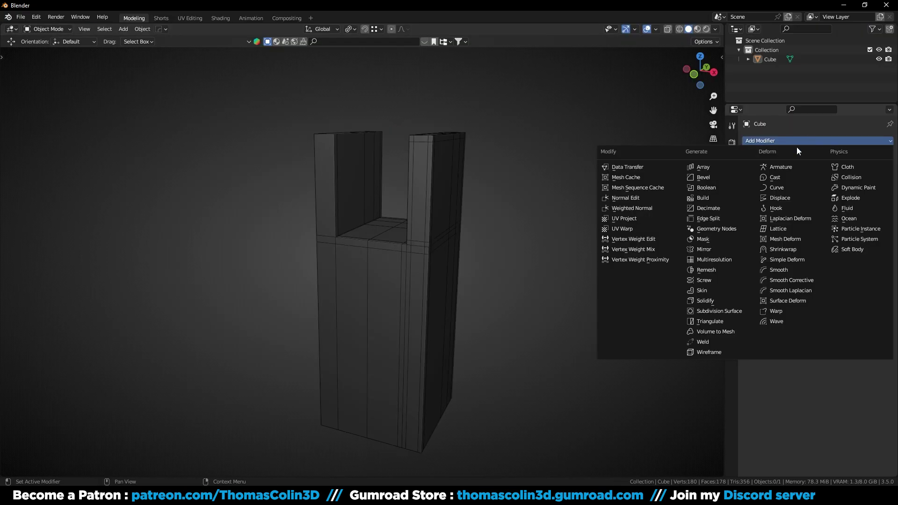
- Add a two-level Catmull-Clark Subdivision Surface modifier to the forked block and apply it
{"action": "left_click", "coordinate": [711, 250]}
{"action": "left_click", "coordinate": [813, 202]}
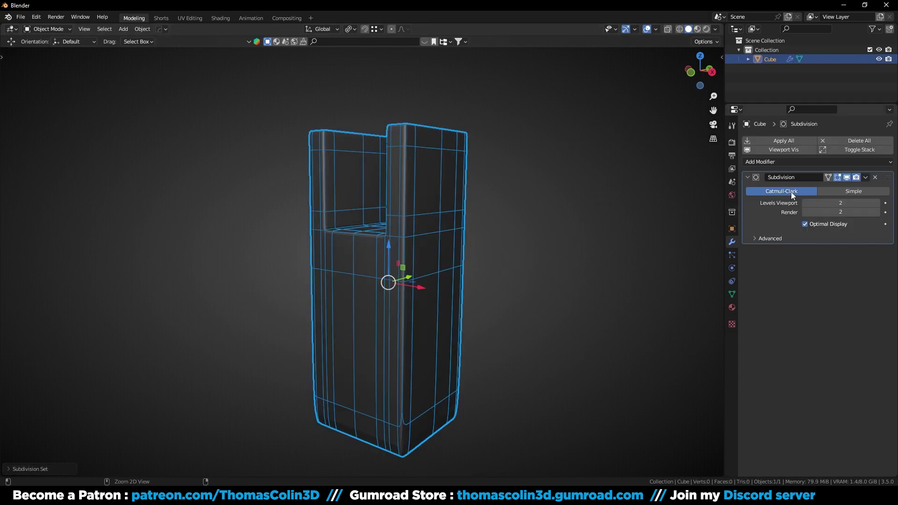
{"action": "key", "text": "ctrl+a"}
{"action": "left_click", "coordinate": [570, 234]}
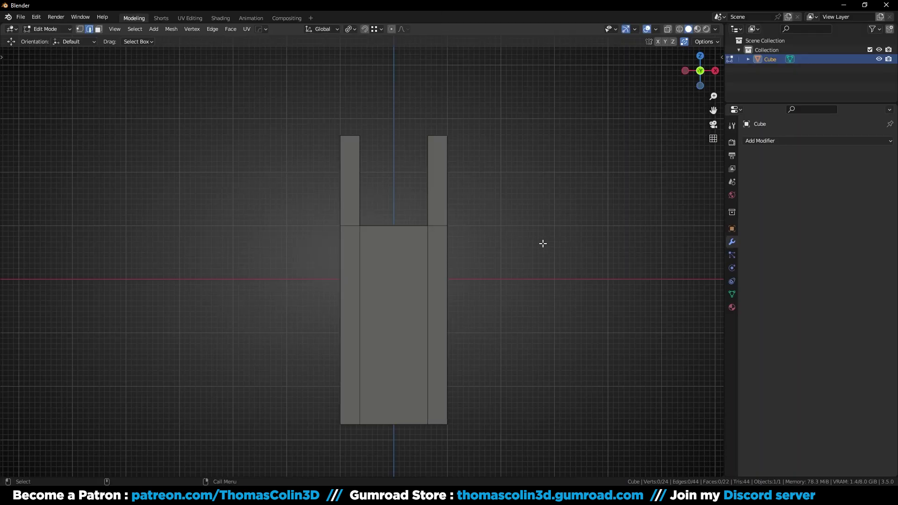
- Add seven horizontal loop cuts to the forked block's body and two vertical loop cuts down its center section
{"action": "key", "text": "ctrl+r"}
{"action": "scroll", "coordinate": [394, 323], "scroll_direction": "up", "scroll_amount": 4}
{"action": "key", "text": "Return"}
{"action": "key", "text": "Return"}
{"action": "key", "text": "ctrl+r"}
{"action": "scroll", "coordinate": [393, 250], "scroll_direction": "up", "scroll_amount": 1}
{"action": "left_click", "coordinate": [394, 250]}
- Add four loop cuts across the forked block's depth and three horizontal loop cuts along each prong
{"action": "left_click_drag", "start_coordinate": [439, 249], "coordinate": [373, 216], "text": "alt"}
{"action": "left_click", "coordinate": [359, 227]}
{"action": "key", "text": "ctrl+r"}
{"action": "scroll", "coordinate": [359, 227], "scroll_direction": "up", "scroll_amount": 3}
{"action": "left_click", "coordinate": [359, 227]}
{"action": "middle_click_drag", "start_coordinate": [417, 209], "coordinate": [411, 176]}
{"action": "key", "text": "ctrl+r"}
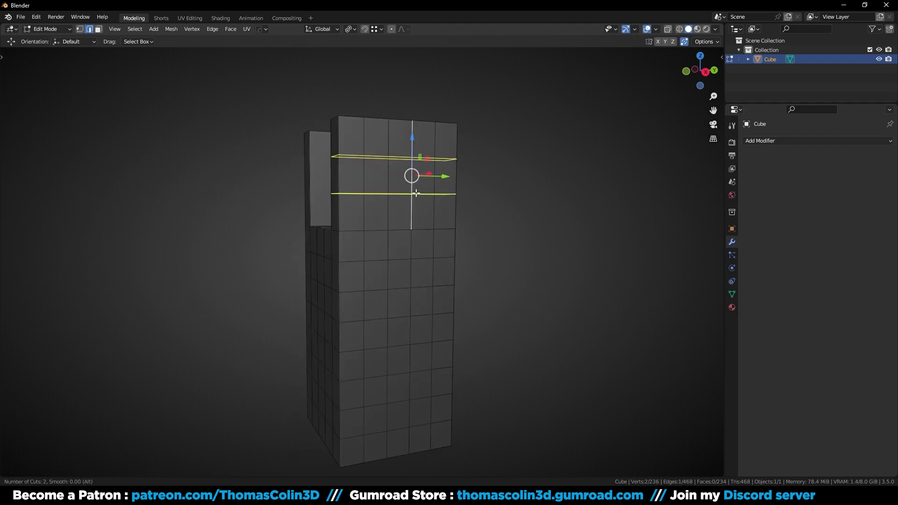
{"action": "left_click", "coordinate": [411, 176]}
- Select the forked block's sharp edges and bevel them by about 0.068 m with two segments and an Arc outer miter
{"action": "left_click", "coordinate": [135, 29]}
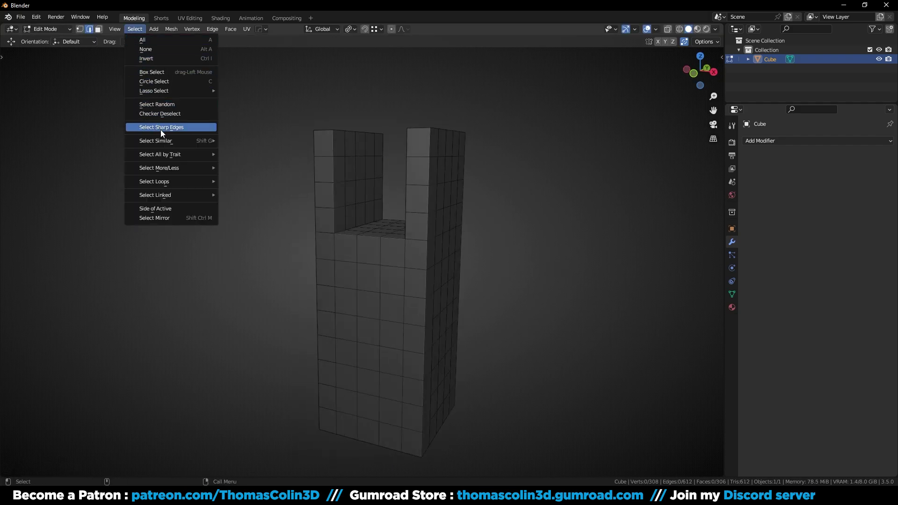
{"action": "left_click", "coordinate": [160, 130]}
{"action": "scroll", "coordinate": [292, 201], "scroll_direction": "up", "scroll_amount": 4}
{"action": "key", "text": "ctrl+b"}
{"action": "left_click", "coordinate": [246, 193]}
{"action": "left_click", "coordinate": [7, 469]}
{"action": "left_click", "coordinate": [75, 416]}
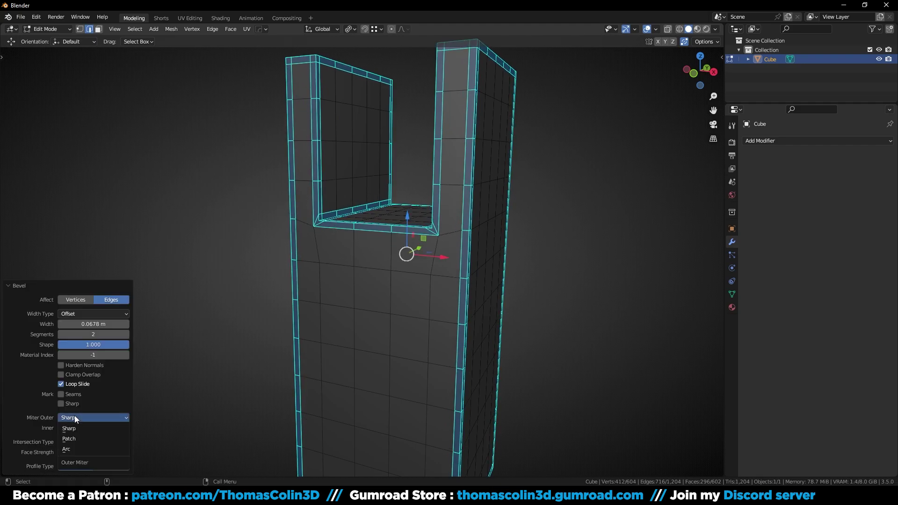
{"action": "left_click", "coordinate": [73, 447]}
- Connect each front notch corner vertex diagonally to a vertex lower down near the block's outer edge
{"action": "key", "text": "1"}
{"action": "left_click", "coordinate": [438, 235]}
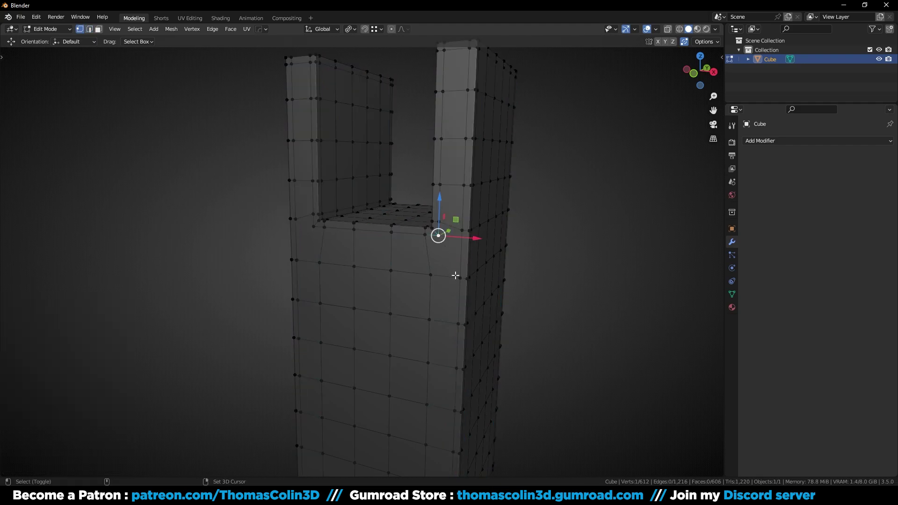
{"action": "left_click", "coordinate": [460, 278], "text": "shift"}
{"action": "left_click", "coordinate": [313, 227]}
{"action": "left_click", "coordinate": [295, 260], "text": "shift"}
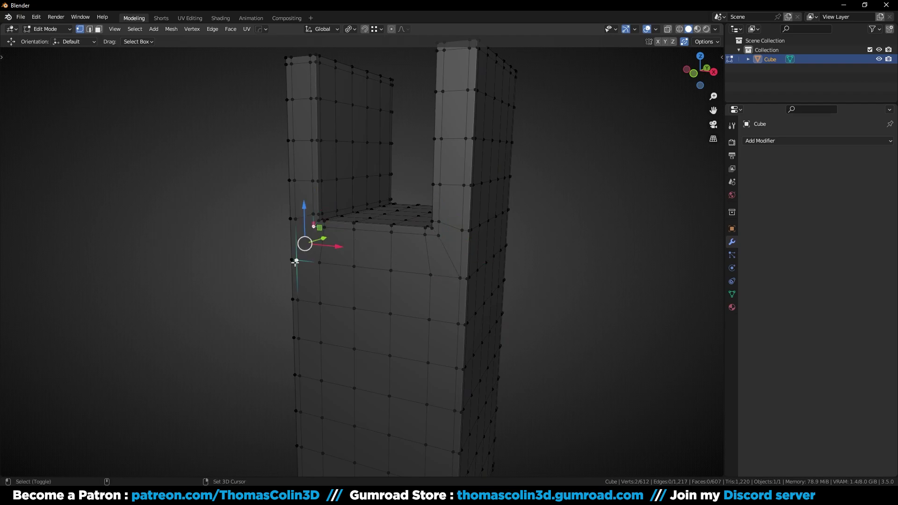
{"action": "left_click", "coordinate": [630, 202]}
- Connect the two notch corner vertices on the block's opposite face diagonally to lower vertices near its outer edges
{"action": "left_click_drag", "start_coordinate": [627, 245], "coordinate": [503, 248], "text": "alt"}
{"action": "left_click", "coordinate": [319, 239]}
{"action": "left_click", "coordinate": [299, 283], "text": "shift"}
{"action": "key", "text": "j"}
{"action": "left_click", "coordinate": [427, 226]}
{"action": "left_click", "coordinate": [440, 258], "text": "shift"}
{"action": "key", "text": "j"}
{"action": "left_click", "coordinate": [531, 186]}
{"action": "scroll", "coordinate": [531, 186], "scroll_direction": "down", "scroll_amount": 2}
{"action": "left_click_drag", "start_coordinate": [355, 256], "coordinate": [467, 252], "text": "alt"}
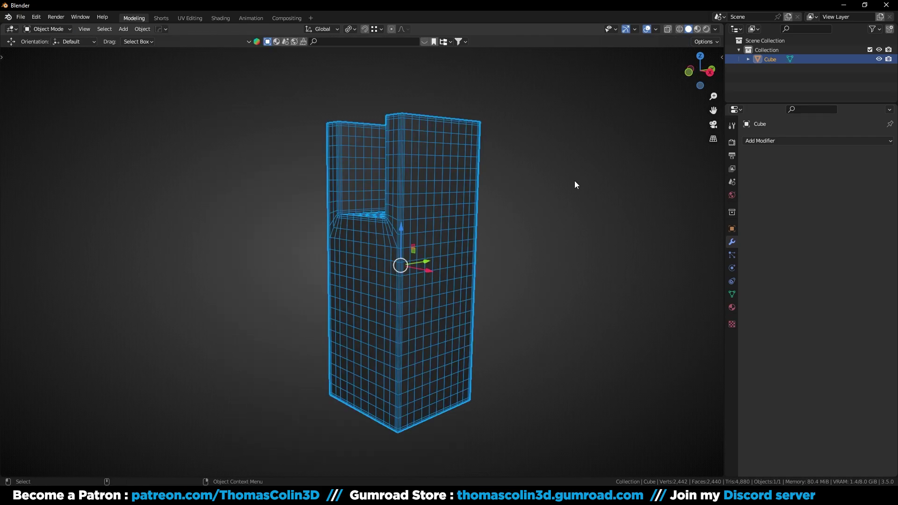
- Add level-2 subdivision to the forked block and view it in a maximized viewport
{"action": "left_click", "coordinate": [607, 200]}
{"action": "middle_click_drag", "start_coordinate": [607, 200], "coordinate": [509, 243]}
{"action": "key", "text": "ctrl+2"}
{"action": "key", "text": "ctrl+space"}
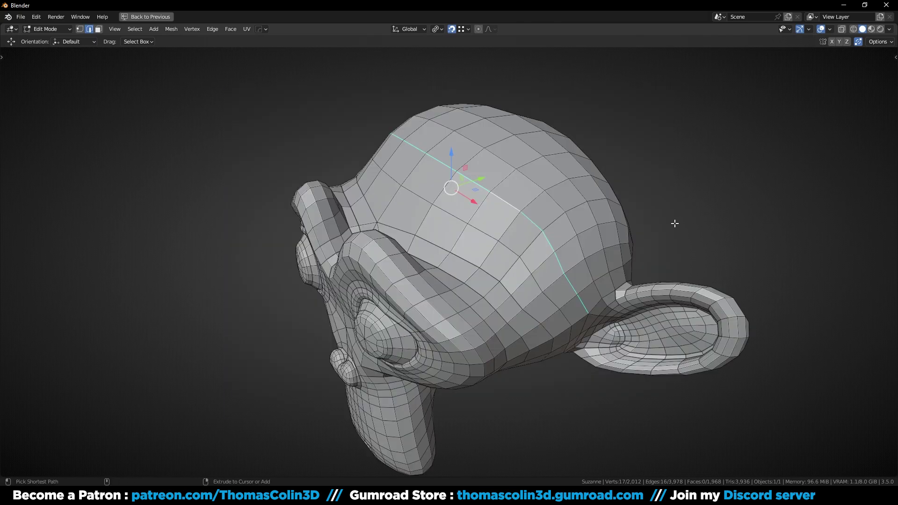
- Bevel the selected edge path across the monkey's head by about 0.069 m with two segments and inspect the artifacts
{"action": "key", "text": "ctrl+b"}
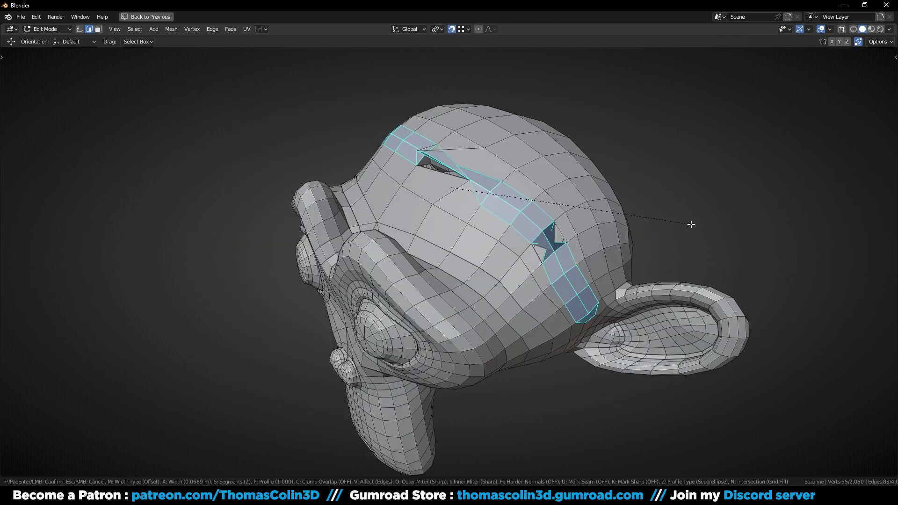
{"action": "left_click", "coordinate": [692, 225]}
{"action": "middle_click_drag", "start_coordinate": [692, 225], "coordinate": [534, 167]}
{"action": "scroll", "coordinate": [534, 167], "scroll_direction": "up", "scroll_amount": 1}
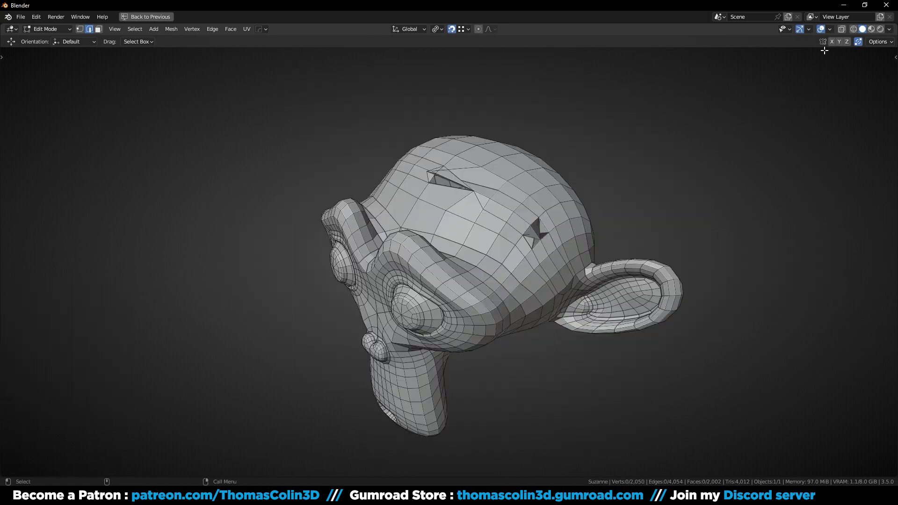
- Turn on the Face Orientation overlay and recalculate the normals of the flipped faces on the monkey's head
{"action": "left_click", "coordinate": [829, 29]}
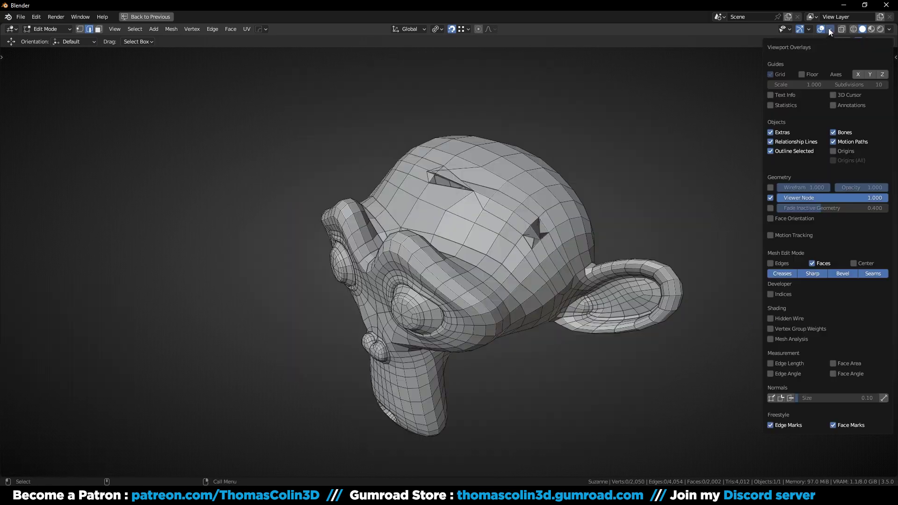
{"action": "left_click", "coordinate": [770, 219]}
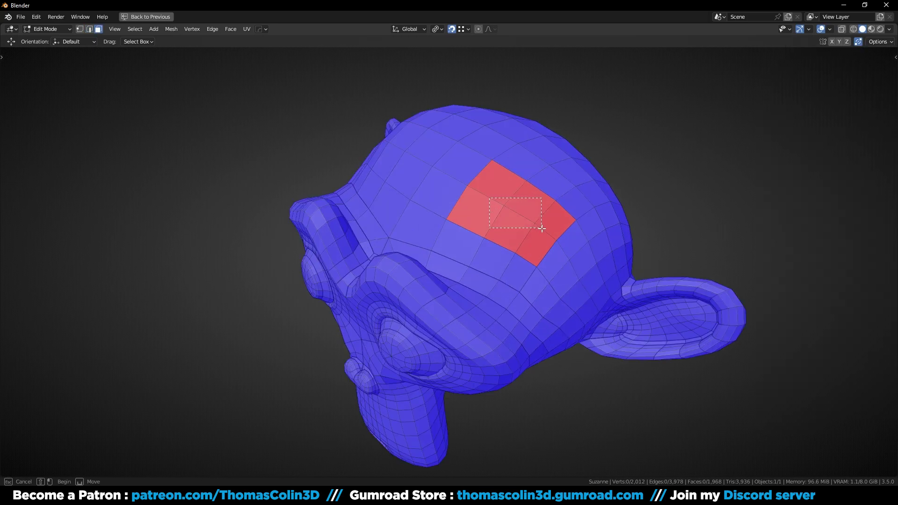
{"action": "key", "text": "l"}
{"action": "key", "text": "shift+n"}
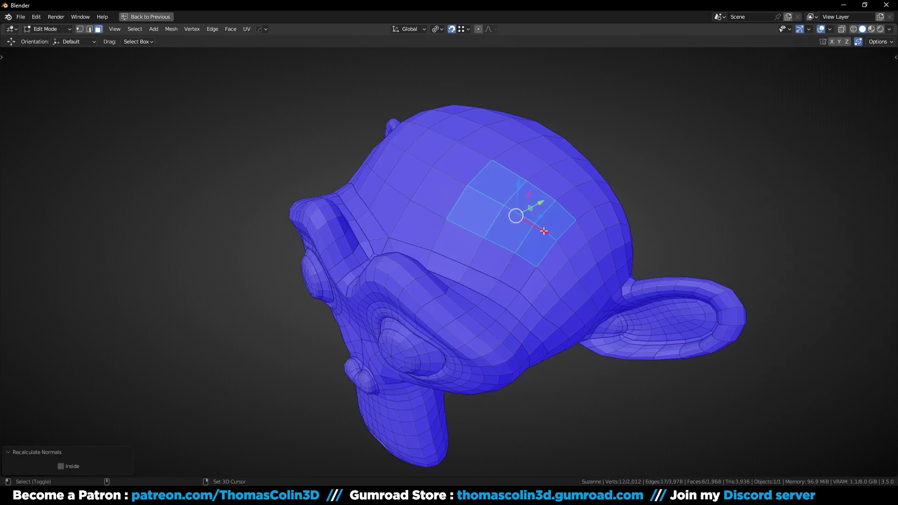
{"action": "left_click", "coordinate": [776, 154]}
- Add a centered loop cut across the repaired faces on the monkey's head
{"action": "key", "text": "ctrl+r"}
{"action": "left_click", "coordinate": [561, 224]}
{"action": "right_click", "coordinate": [581, 227]}
{"action": "left_click", "coordinate": [755, 170]}
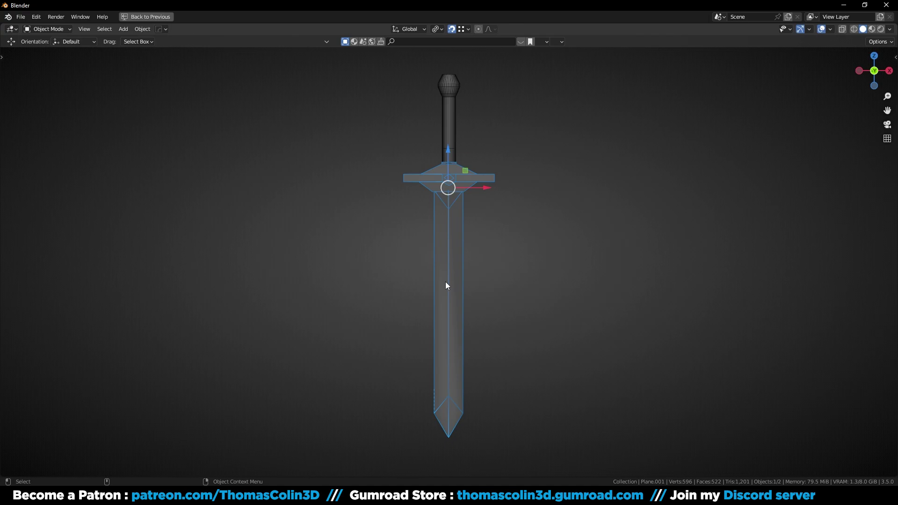
- Recalculate the sword blade and guard normals outward, turning the Face Orientation overlay on for the check and off again
{"action": "key", "text": "Tab"}
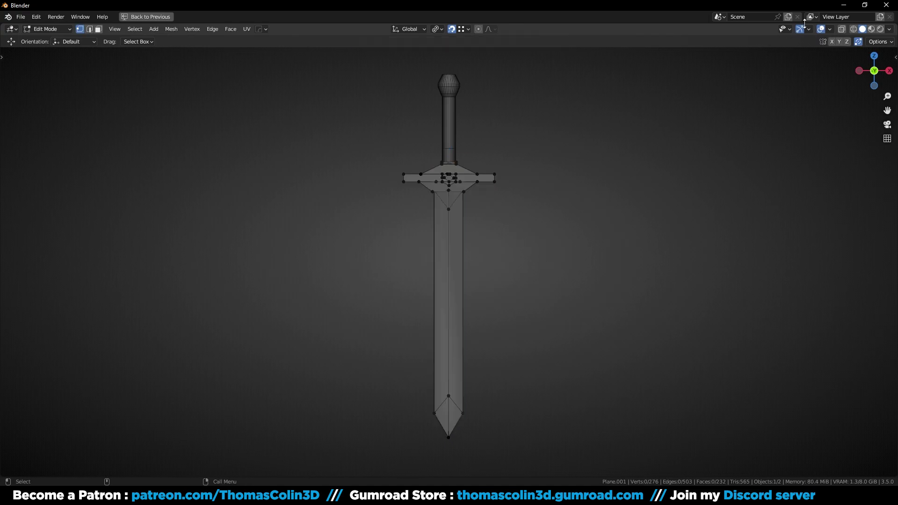
{"action": "left_click", "coordinate": [830, 29]}
{"action": "left_click", "coordinate": [777, 208]}
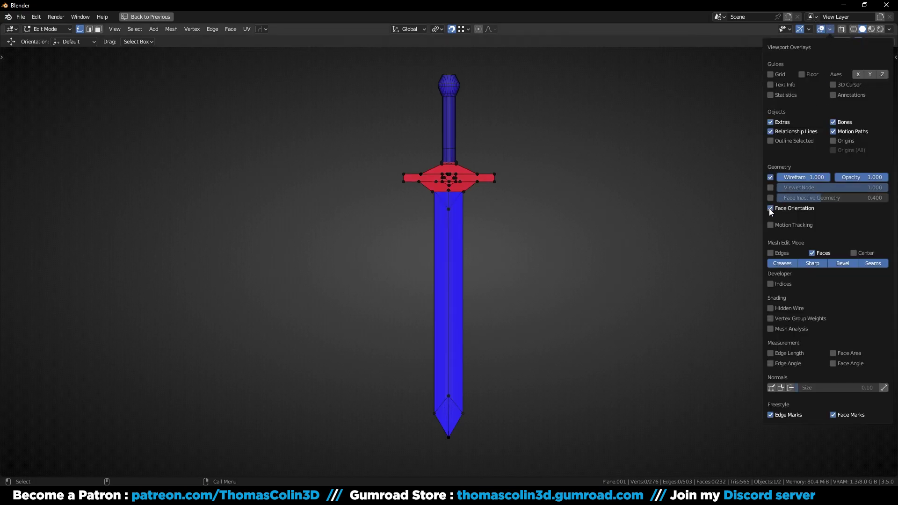
{"action": "key", "text": "a"}
{"action": "key", "text": "3"}
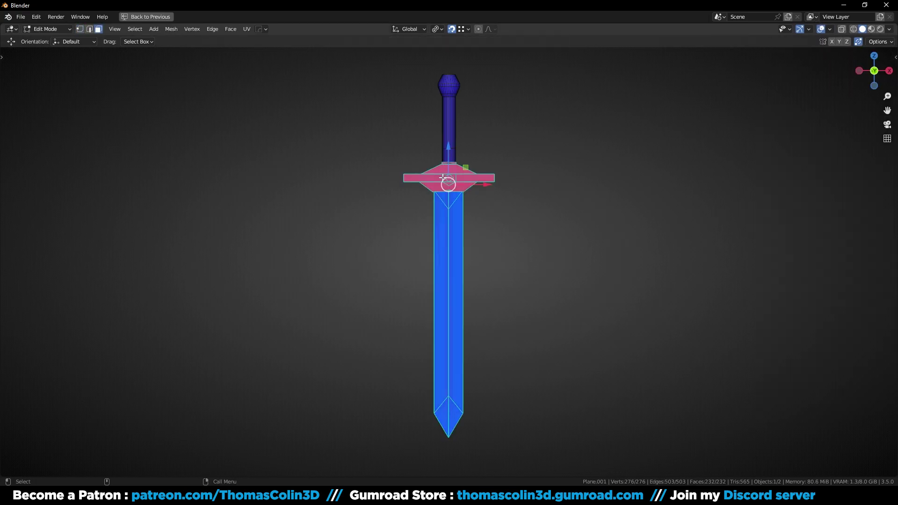
{"action": "key", "text": "shift+n"}
{"action": "key", "text": "alt+a"}
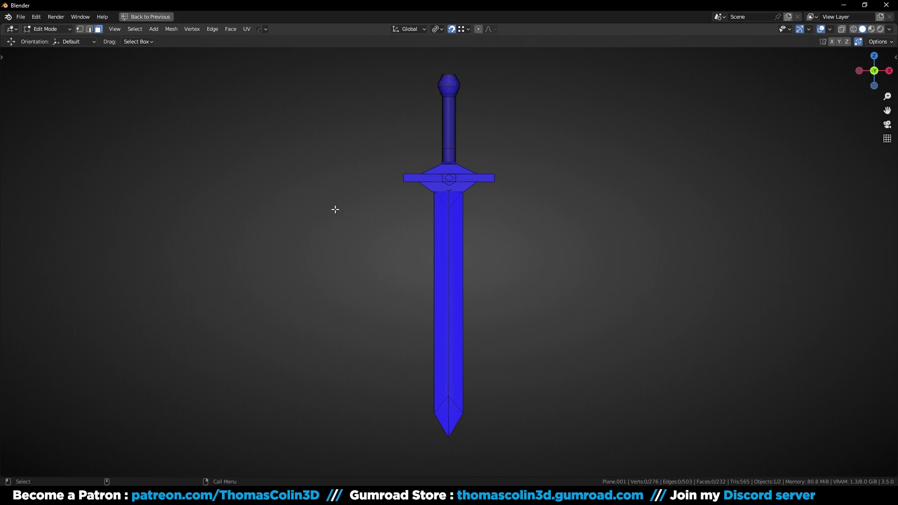
{"action": "key", "text": "a"}
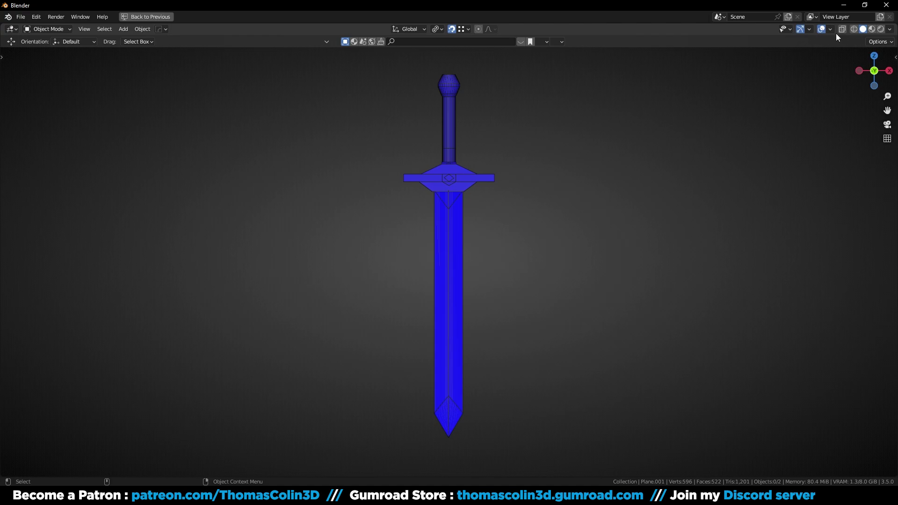
{"action": "left_click", "coordinate": [830, 29]}
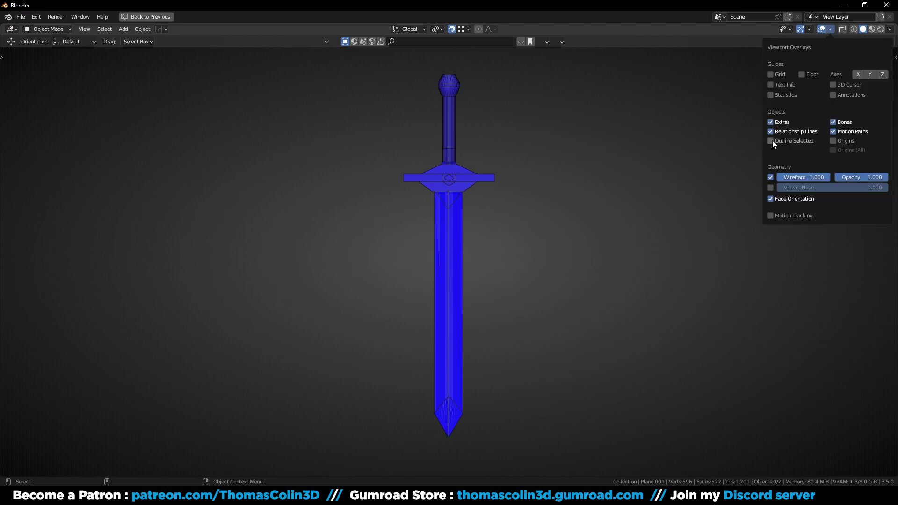
{"action": "left_click", "coordinate": [770, 199]}
- Merge all vertices of both sword objects by distance at 0.0001 m and return to Object Mode
{"action": "left_click", "coordinate": [453, 267]}
{"action": "left_click", "coordinate": [466, 270]}
{"action": "left_click_drag", "start_coordinate": [397, 114], "coordinate": [512, 224]}
{"action": "key", "text": "Tab"}
{"action": "key", "text": "a"}
{"action": "key", "text": "m"}
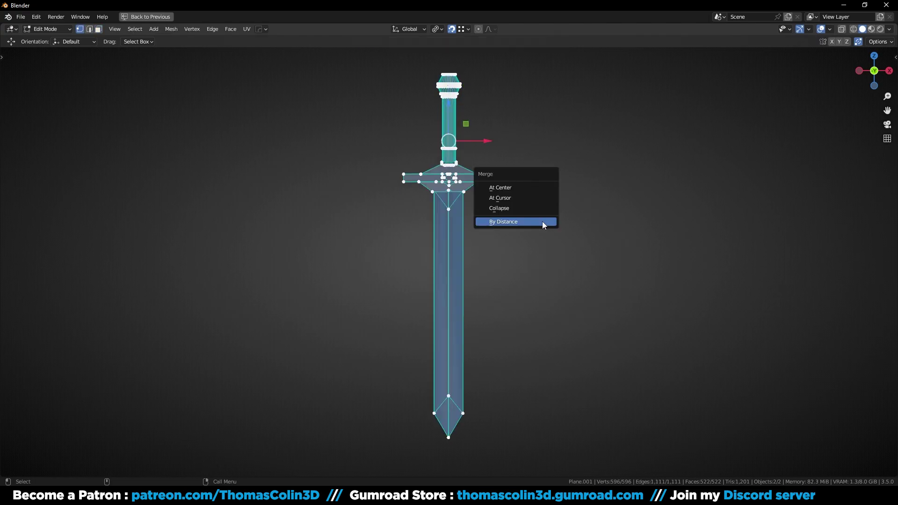
{"action": "left_click", "coordinate": [531, 221]}
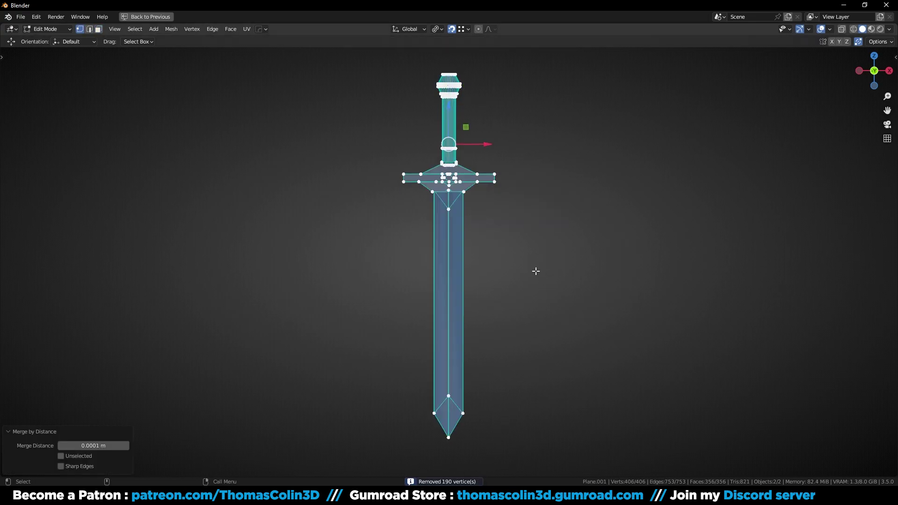
{"action": "key", "text": "2"}
{"action": "key", "text": "alt+a"}
{"action": "key", "text": "Tab"}
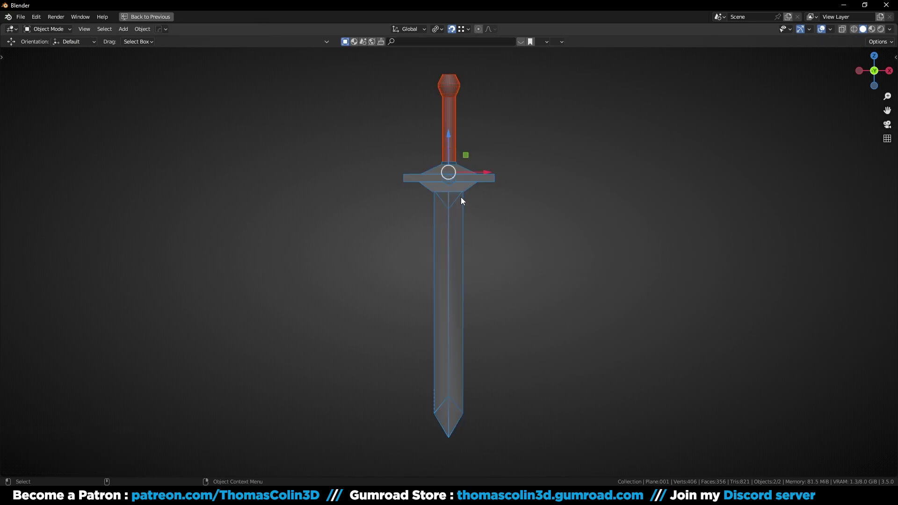
- Isolate the sword's blade-and-guard object and separate the blade's faces into their own object
{"action": "left_click", "coordinate": [448, 237]}
{"action": "key", "text": "shift+h"}
{"action": "key", "text": "Tab"}
{"action": "key", "text": "3"}
{"action": "key", "text": "a"}
{"action": "key", "text": "p"}
{"action": "left_click", "coordinate": [419, 236]}
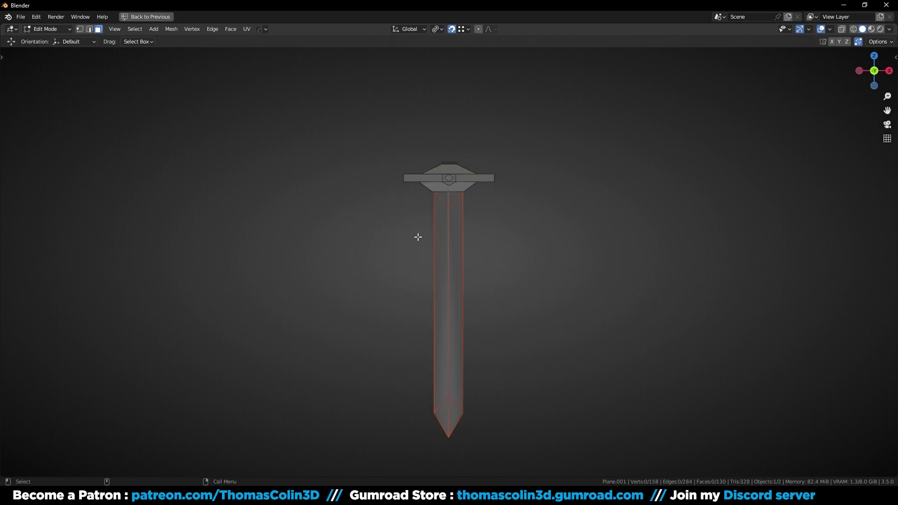
- Return to Object Mode and isolate the separated blade
{"action": "key", "text": "Tab"}
{"action": "left_click", "coordinate": [447, 247]}
{"action": "key", "text": "shift+h"}
{"action": "left_click", "coordinate": [379, 229]}
- Delete the faces capping the blade's guard end so the top is open
{"action": "middle_click_drag", "start_coordinate": [452, 252], "coordinate": [409, 255]}
{"action": "scroll", "coordinate": [431, 215], "scroll_direction": "up", "scroll_amount": 7}
{"action": "middle_click_drag", "start_coordinate": [431, 200], "coordinate": [440, 228], "text": "shift"}
{"action": "middle_click_drag", "start_coordinate": [440, 228], "coordinate": [468, 258]}
{"action": "left_click", "coordinate": [427, 246]}
{"action": "key", "text": "Tab"}
{"action": "left_click", "coordinate": [430, 246]}
{"action": "middle_click_drag", "start_coordinate": [468, 257], "coordinate": [463, 225], "text": "ctrl"}
{"action": "key", "text": "x"}
{"action": "left_click", "coordinate": [462, 225]}
{"action": "key", "text": "x"}
{"action": "left_click", "coordinate": [429, 200]}
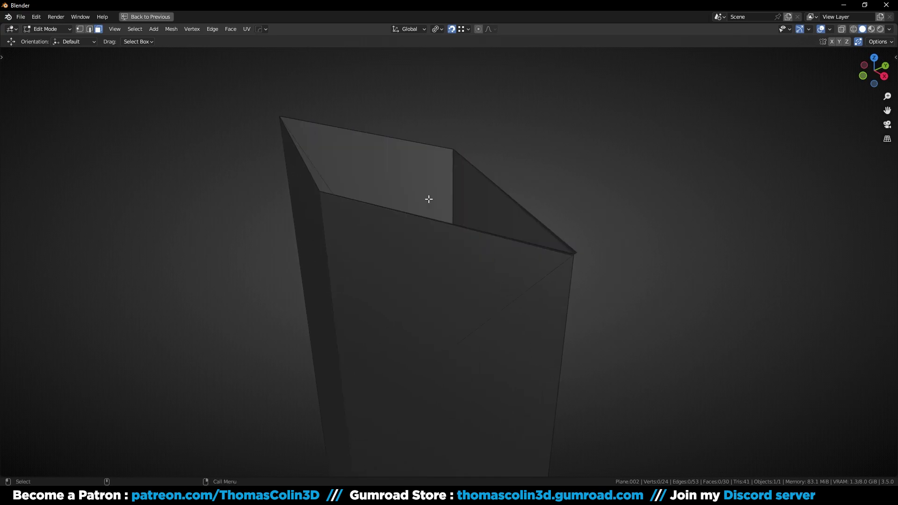
- Merge the four stray vertices at one upper corner of the blade's open end into one at their center
{"action": "key", "text": "1"}
{"action": "key", "text": "alt+z"}
{"action": "left_click_drag", "start_coordinate": [549, 229], "coordinate": [616, 280]}
{"action": "key", "text": "KP_Decimal"}
{"action": "left_click", "coordinate": [535, 252]}
{"action": "left_click_drag", "start_coordinate": [384, 219], "coordinate": [558, 283]}
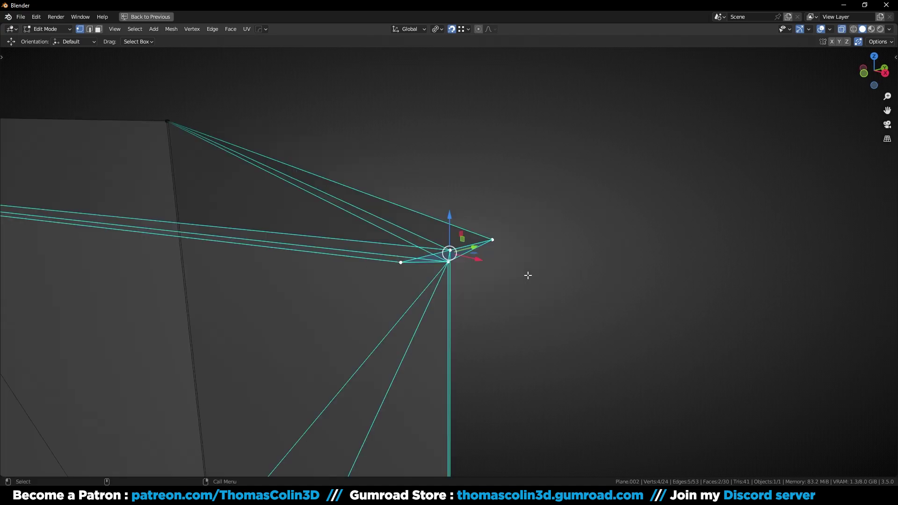
{"action": "key", "text": "m"}
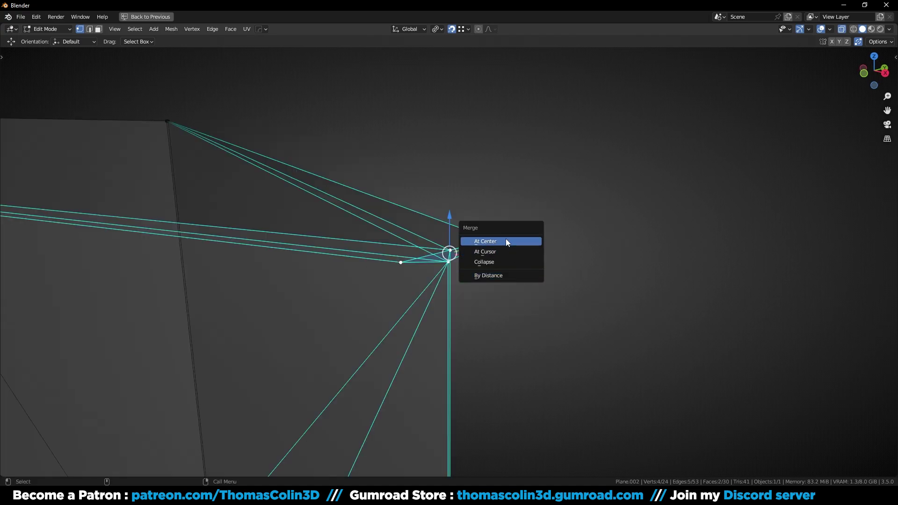
{"action": "left_click", "coordinate": [506, 240]}
- Merge the stray vertices at the opposite upper corner of the blade's open end at their center
{"action": "key", "text": "alt+a"}
{"action": "key", "text": "alt+z"}
{"action": "scroll", "coordinate": [442, 192], "scroll_direction": "down", "scroll_amount": 5}
{"action": "middle_click_drag", "start_coordinate": [233, 261], "coordinate": [473, 212]}
{"action": "left_click_drag", "start_coordinate": [131, 224], "coordinate": [274, 261]}
{"action": "key", "text": "m"}
{"action": "left_click", "coordinate": [275, 261]}
{"action": "key", "text": "alt+a"}
{"action": "scroll", "coordinate": [384, 350], "scroll_direction": "down", "scroll_amount": 8}
{"action": "key", "text": "alt+z"}
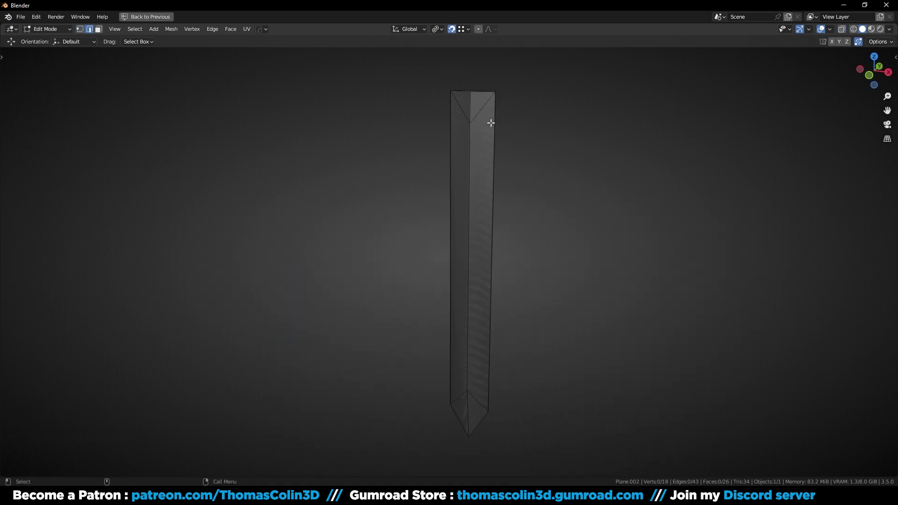
- Delete the four long overlapping faces on the front and back of the blade
{"action": "left_click", "coordinate": [482, 224]}
{"action": "left_click", "coordinate": [462, 221], "text": "shift"}
{"action": "middle_click_drag", "start_coordinate": [448, 217], "coordinate": [601, 199]}
{"action": "left_click", "coordinate": [434, 183], "text": "shift"}
{"action": "middle_click_drag", "start_coordinate": [411, 174], "coordinate": [386, 192]}
{"action": "key", "text": "x"}
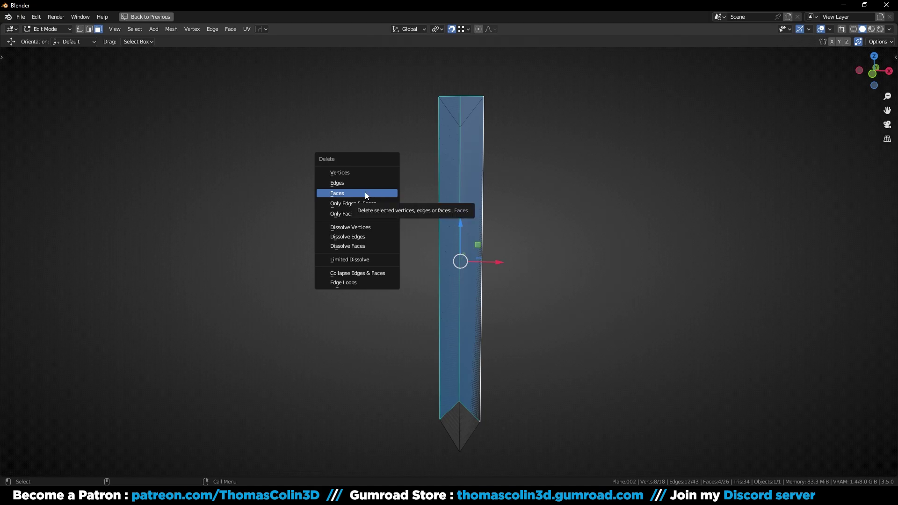
{"action": "left_click", "coordinate": [365, 194]}
- Delete the four overlapping faces at the blade's pointed tip and stay in Edit Mode with the blade framed from the front
{"action": "middle_click_drag", "start_coordinate": [452, 312], "coordinate": [601, 293]}
{"action": "left_click", "coordinate": [473, 333]}
{"action": "left_click", "coordinate": [452, 318], "text": "shift"}
{"action": "left_click", "coordinate": [433, 347], "text": "shift"}
{"action": "left_click", "coordinate": [420, 345], "text": "shift"}
{"action": "key", "text": "x"}
{"action": "left_click", "coordinate": [421, 345]}
{"action": "middle_click_drag", "start_coordinate": [421, 344], "coordinate": [404, 273]}
{"action": "key", "text": "Tab"}
{"action": "key", "text": "KP_Decimal"}
{"action": "key", "text": "KP_1"}
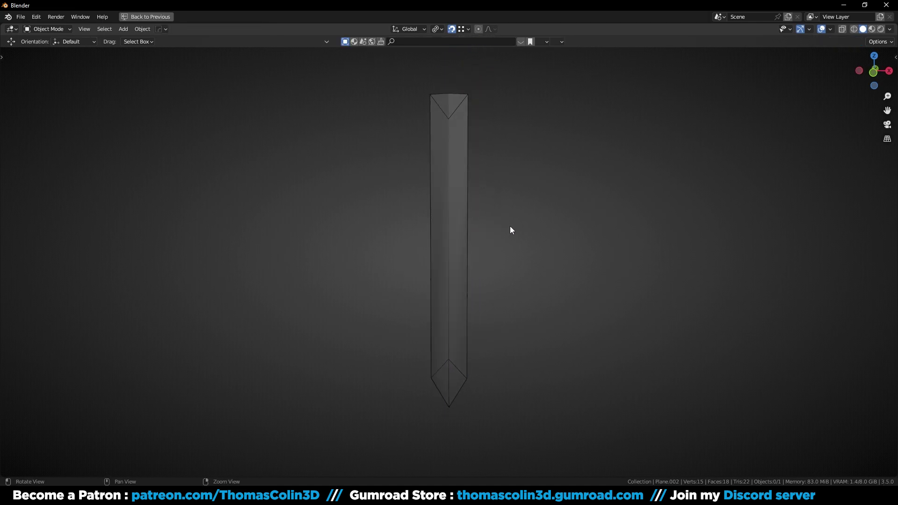
{"action": "key", "text": "Tab"}
{"action": "left_click", "coordinate": [448, 205]}
{"action": "key", "text": "ctrl+r"}
{"action": "key", "text": "Escape"}
{"action": "left_click", "coordinate": [539, 343]}
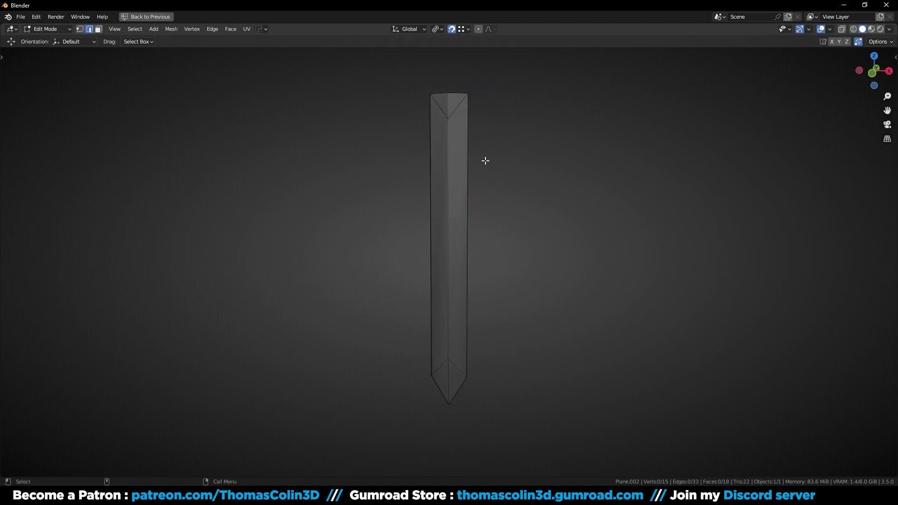
- Dissolve the V-shaped edge loop near the blade's guard end, including its vertices
{"action": "left_click", "coordinate": [455, 107]}
{"action": "middle_click_drag", "start_coordinate": [456, 107], "coordinate": [482, 134]}
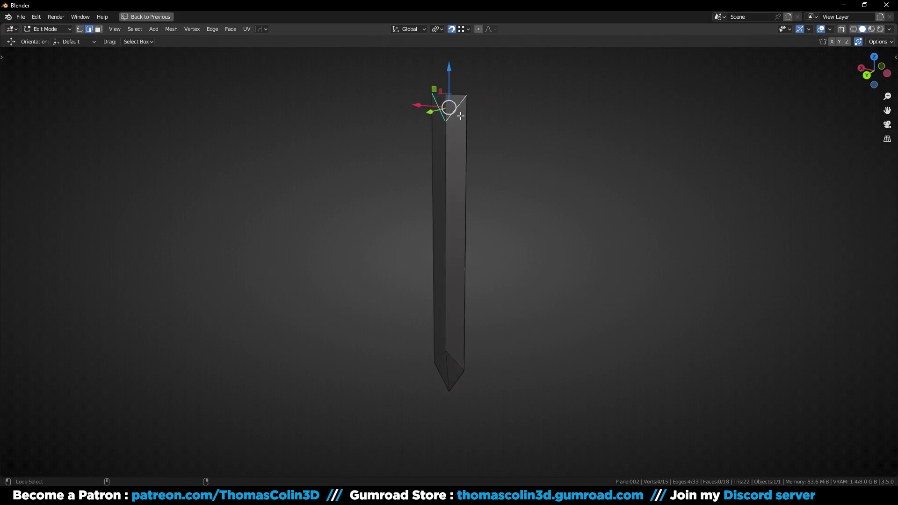
{"action": "key", "text": "ctrl+x"}
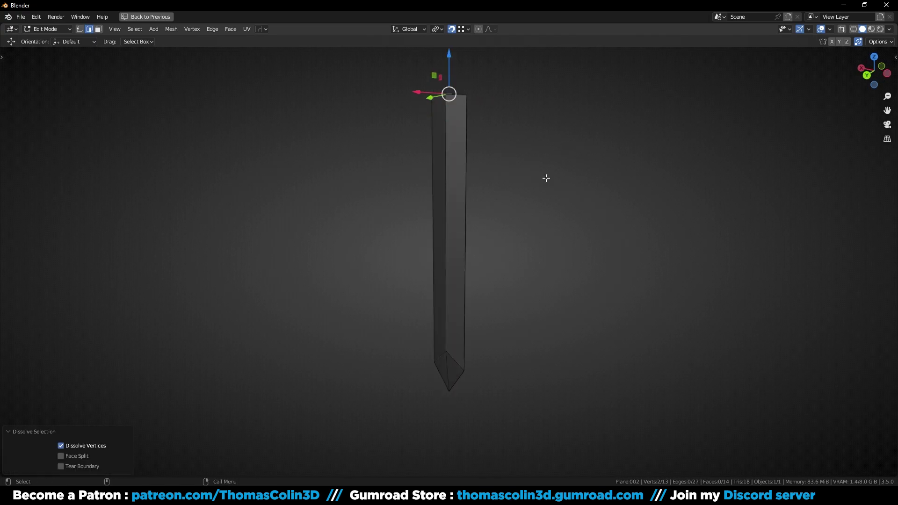
- Test-move the central vertex where the blade's tip begins to check for overlapping duplicates
{"action": "middle_click_drag", "start_coordinate": [546, 178], "coordinate": [477, 288]}
{"action": "key", "text": "1"}
{"action": "left_click", "coordinate": [453, 355]}
{"action": "scroll", "coordinate": [456, 388], "scroll_direction": "up", "scroll_amount": 6}
{"action": "middle_click_drag", "start_coordinate": [608, 234], "coordinate": [535, 205]}
{"action": "left_click", "coordinate": [490, 173]}
{"action": "key", "text": "g"}
{"action": "left_click", "coordinate": [521, 186]}
{"action": "middle_click_drag", "start_coordinate": [634, 227], "coordinate": [499, 181]}
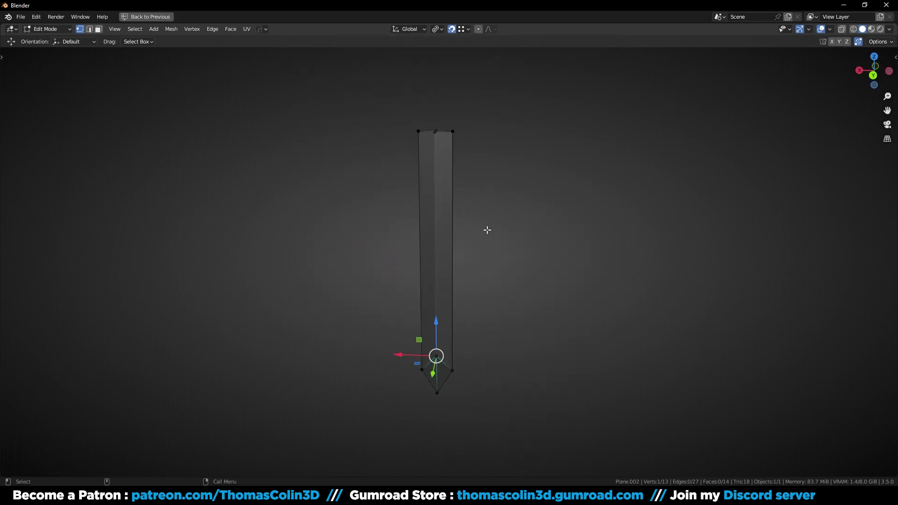
- Merge all of the blade's vertices by distance with a merge distance of 0.0101 m
{"action": "key", "text": "a"}
{"action": "key", "text": "m"}
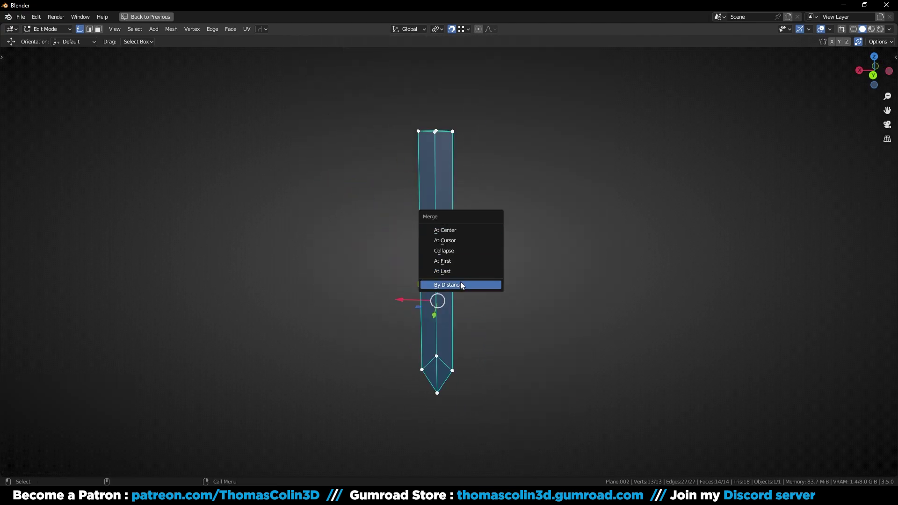
{"action": "left_click", "coordinate": [460, 282]}
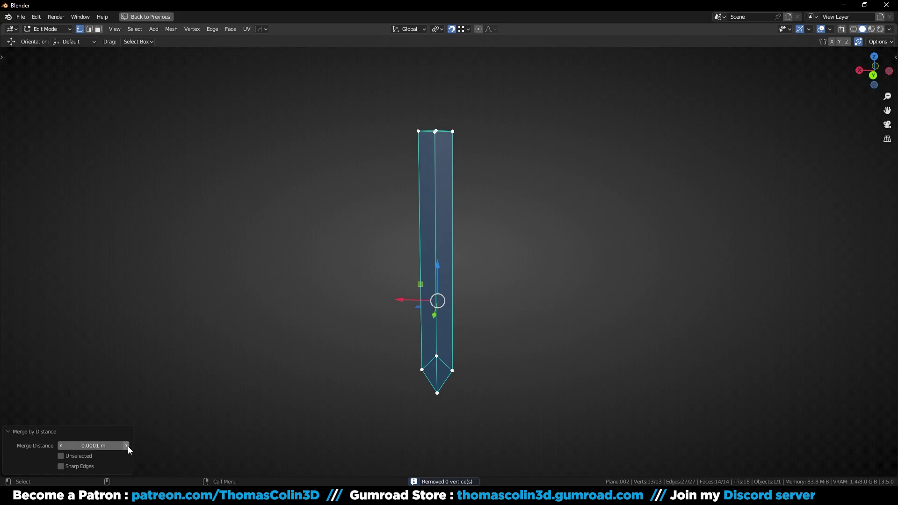
{"action": "scroll", "coordinate": [127, 447], "scroll_direction": "up", "scroll_amount": 1, "text": "ctrl"}
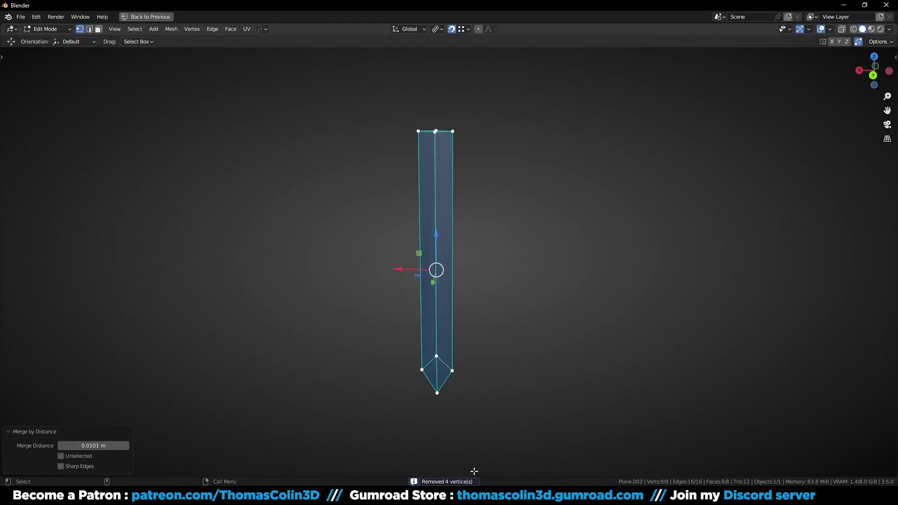
- Add four evenly spaced loop cuts across the blade and bring the whole sword back into view in Object Mode
{"action": "key", "text": "alt+a"}
{"action": "key", "text": "2"}
{"action": "left_click", "coordinate": [443, 230]}
{"action": "key", "text": "ctrl+r"}
{"action": "scroll", "coordinate": [443, 231], "scroll_direction": "up", "scroll_amount": 3}
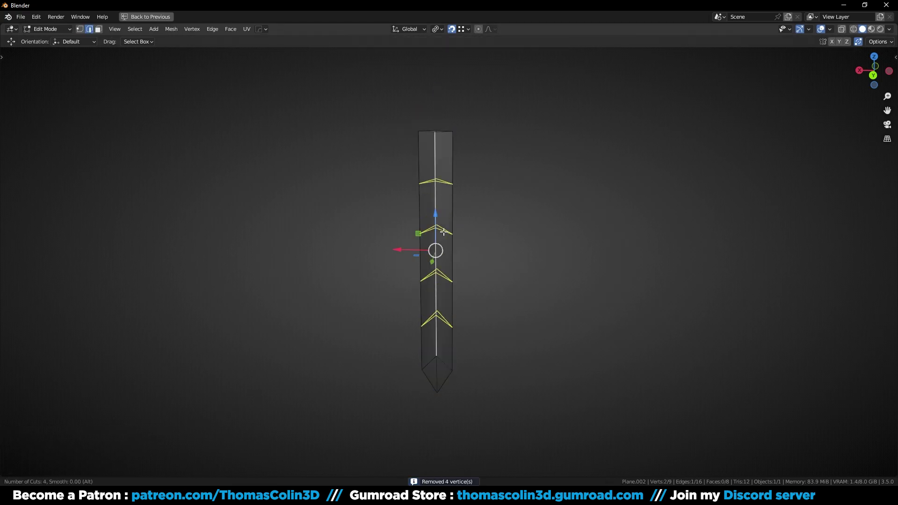
{"action": "left_click", "coordinate": [444, 232]}
{"action": "right_click", "coordinate": [443, 232]}
{"action": "key", "text": "alt+a"}
{"action": "key", "text": "Tab"}
{"action": "key", "text": "slash"}
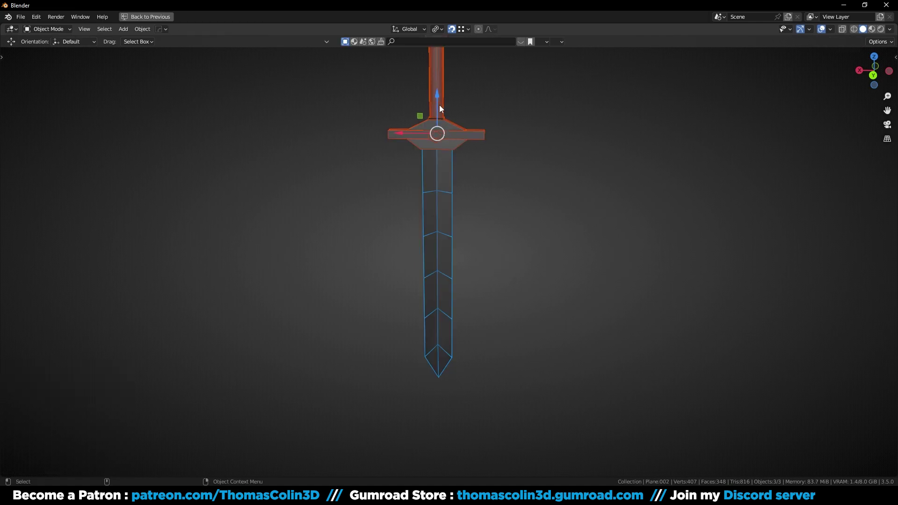
- Isolate the sword's handle and delete the cap face at its guard end
{"action": "left_click", "coordinate": [440, 90]}
{"action": "key", "text": "KP_1"}
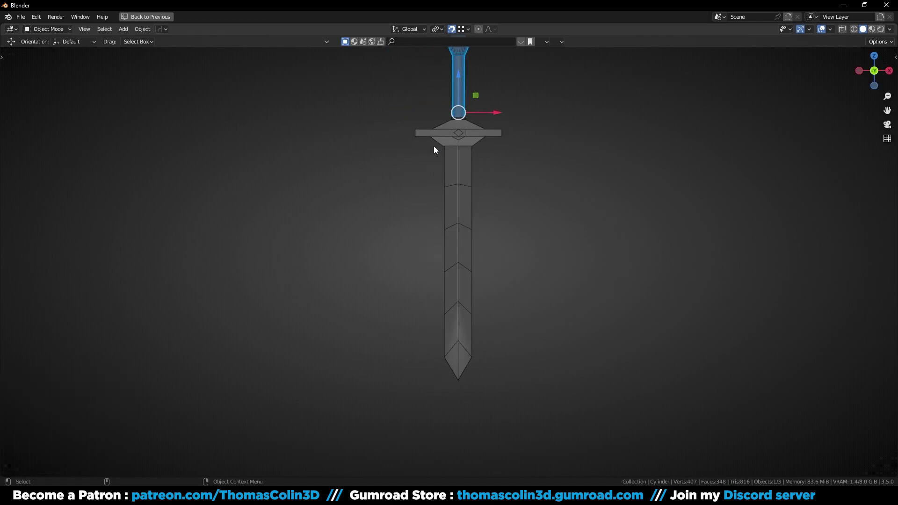
{"action": "key", "text": "KP_Divide"}
{"action": "middle_click_drag", "start_coordinate": [405, 279], "coordinate": [451, 337]}
{"action": "key", "text": "Tab"}
{"action": "left_click", "coordinate": [448, 346]}
{"action": "key", "text": "x"}
{"action": "left_click", "coordinate": [431, 346]}
{"action": "key", "text": "Tab"}
{"action": "key", "text": "KP_1"}
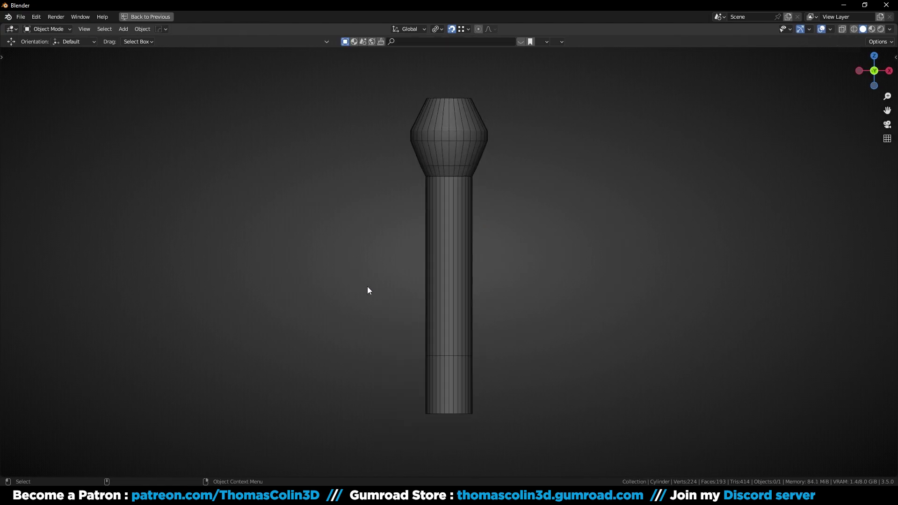
- Leave the handle's isolated view and isolate the sword's guard
{"action": "key", "text": "KP_Divide"}
{"action": "left_click_drag", "start_coordinate": [316, 261], "coordinate": [540, 419]}
{"action": "key", "text": "KP_Decimal"}
{"action": "left_click", "coordinate": [648, 263]}
{"action": "scroll", "coordinate": [514, 318], "scroll_direction": "up", "scroll_amount": 1}
{"action": "middle_click_drag", "start_coordinate": [404, 387], "coordinate": [387, 279], "text": "shift"}
{"action": "left_click", "coordinate": [386, 279]}
{"action": "key", "text": "KP_Divide"}
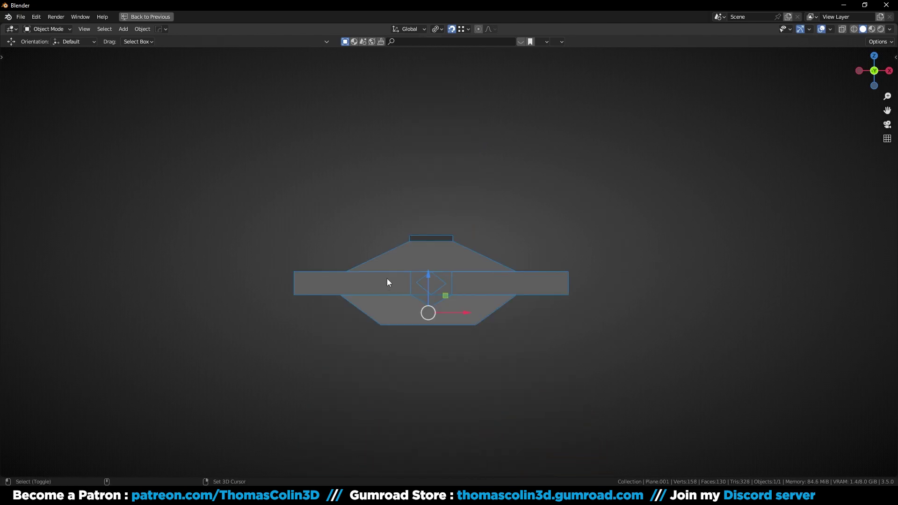
- Delete the faces capping the guard's underside to open up its interior
{"action": "key", "text": "alt+a"}
{"action": "middle_click_drag", "start_coordinate": [347, 194], "coordinate": [474, 259]}
{"action": "middle_click_drag", "start_coordinate": [470, 324], "coordinate": [476, 282], "text": "ctrl"}
{"action": "left_click", "coordinate": [429, 327]}
{"action": "key", "text": "Tab"}
{"action": "left_click", "coordinate": [441, 284]}
{"action": "key", "text": "x"}
{"action": "left_click", "coordinate": [466, 283]}
- Select the linked geometry hidden inside the guard and delete it
{"action": "scroll", "coordinate": [476, 283], "scroll_direction": "up", "scroll_amount": 2}
{"action": "mouse_move", "coordinate": [475, 284]}
{"action": "middle_mouse_down"}
{"action": "mouse_move", "coordinate": [469, 299]}
{"action": "mouse_move", "coordinate": [469, 289]}
{"action": "middle_mouse_up"}
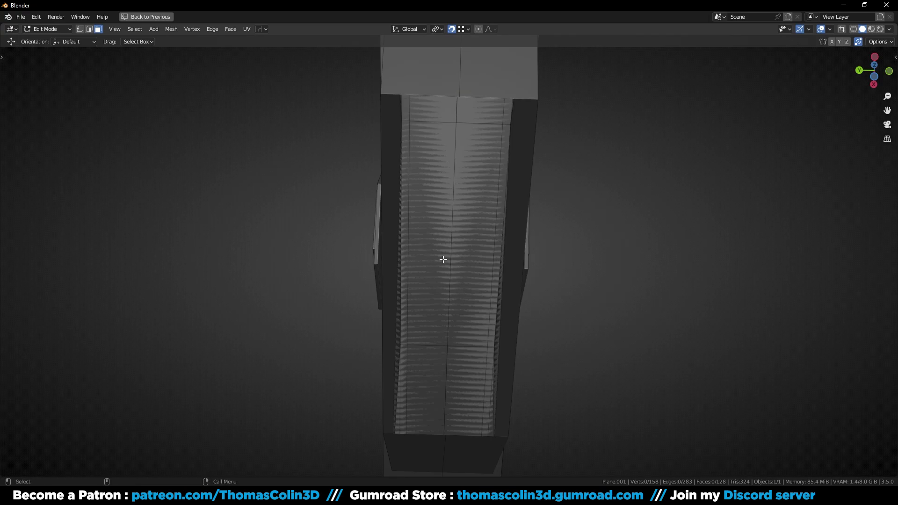
{"action": "key", "text": "l"}
{"action": "middle_click_drag", "start_coordinate": [443, 260], "coordinate": [571, 377]}
{"action": "key", "text": "x"}
{"action": "left_click", "coordinate": [469, 333]}
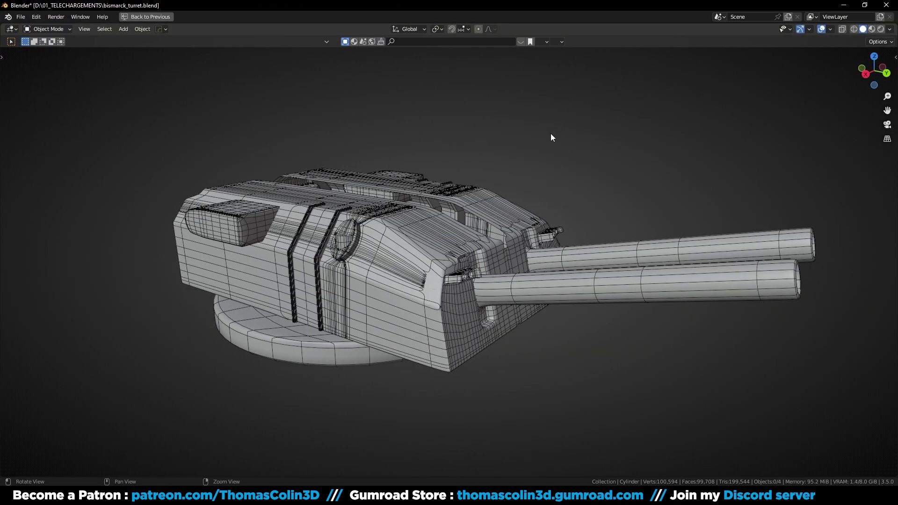
- In the bismarck_turret.blend scene, isolate the turret's main body by hiding the other objects
{"action": "middle_click_drag", "start_coordinate": [553, 139], "coordinate": [587, 140]}
{"action": "middle_click_drag", "start_coordinate": [432, 343], "coordinate": [483, 274], "text": "ctrl"}
{"action": "scroll", "coordinate": [482, 274], "scroll_direction": "up", "scroll_amount": 1}
{"action": "left_click", "coordinate": [600, 233]}
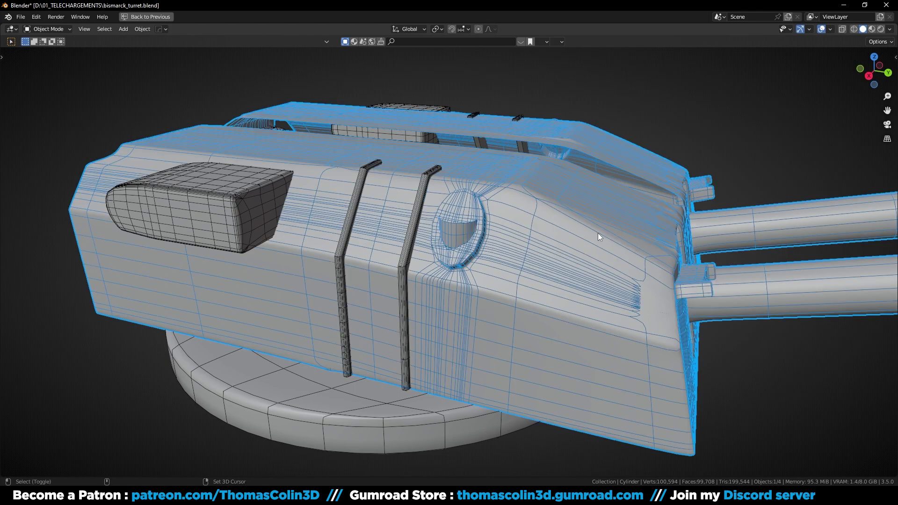
{"action": "key", "text": "shift+h"}
{"action": "left_click", "coordinate": [735, 112]}
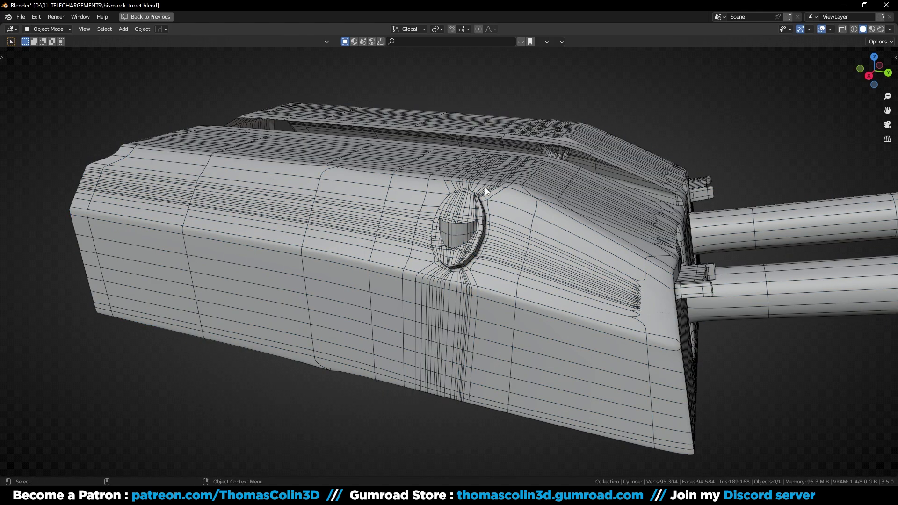
- Remove the Mirror, Subdivision and Solidify modifiers from the turret's main body
{"action": "middle_click_drag", "start_coordinate": [439, 389], "coordinate": [487, 289]}
{"action": "middle_click_drag", "start_coordinate": [361, 196], "coordinate": [482, 287]}
{"action": "scroll", "coordinate": [481, 286], "scroll_direction": "up", "scroll_amount": 5}
{"action": "scroll", "coordinate": [462, 231], "scroll_direction": "up", "scroll_amount": 2}
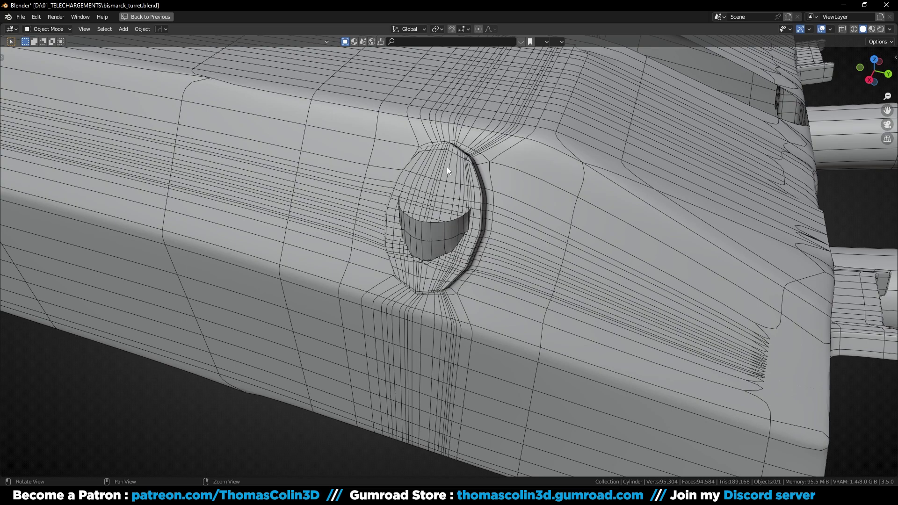
{"action": "key", "text": "ctrl+space"}
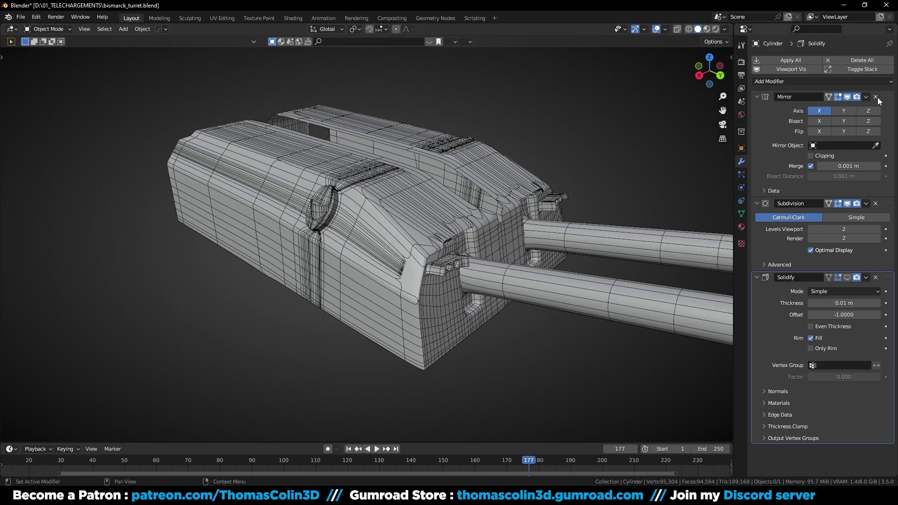
{"action": "left_click", "coordinate": [875, 96]}
{"action": "left_click", "coordinate": [876, 97]}
{"action": "left_click", "coordinate": [876, 97]}
- Merge all vertices of the turret's main body by distance
{"action": "left_click", "coordinate": [310, 236]}
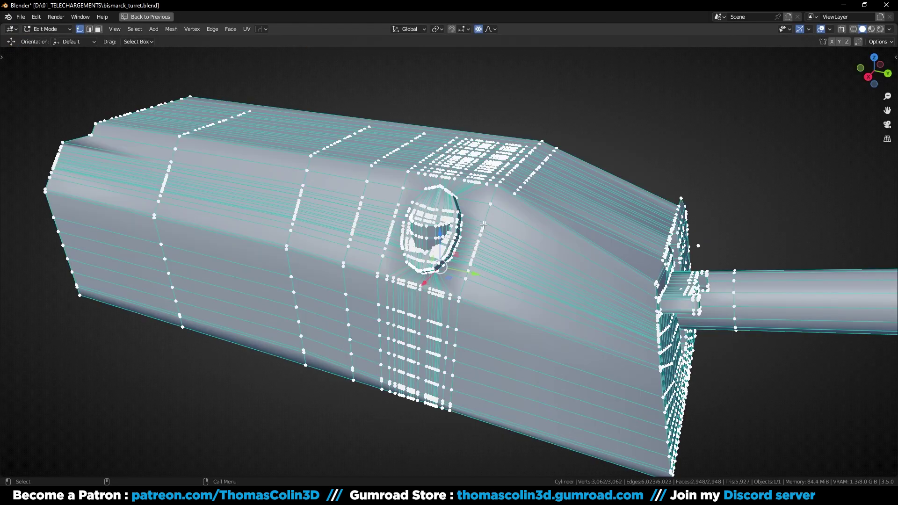
{"action": "key", "text": "m"}
{"action": "left_click", "coordinate": [452, 226]}
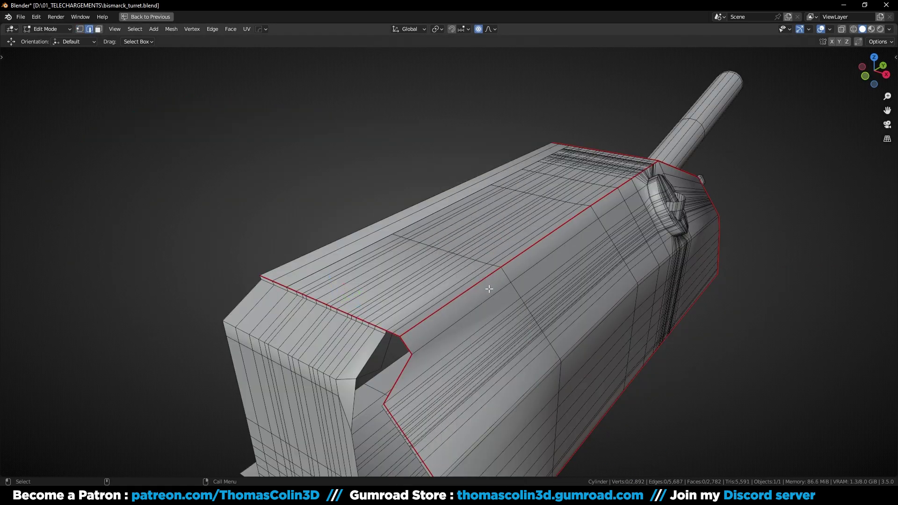
- Select the linked top and side panels of the turret body and separate the selection into a new object
{"action": "key", "text": "3"}
{"action": "left_click", "coordinate": [441, 251]}
{"action": "key", "text": "l"}
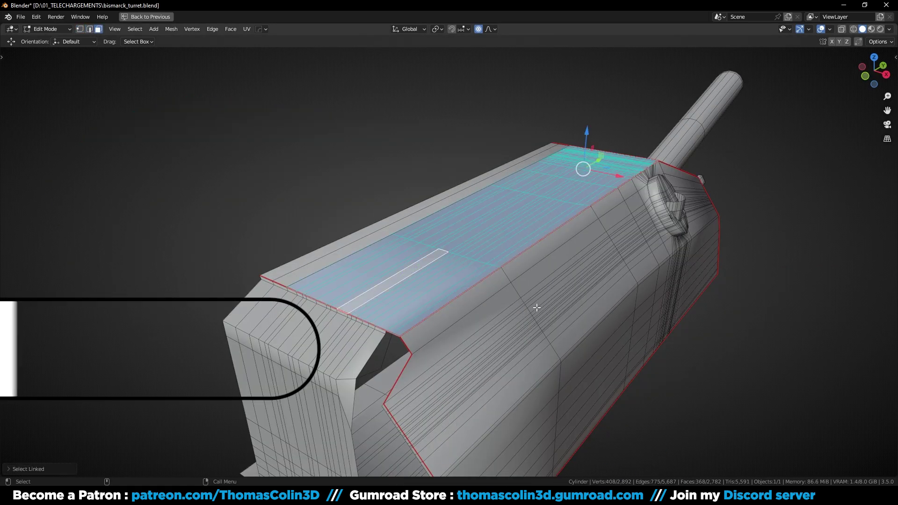
{"action": "key", "text": "l"}
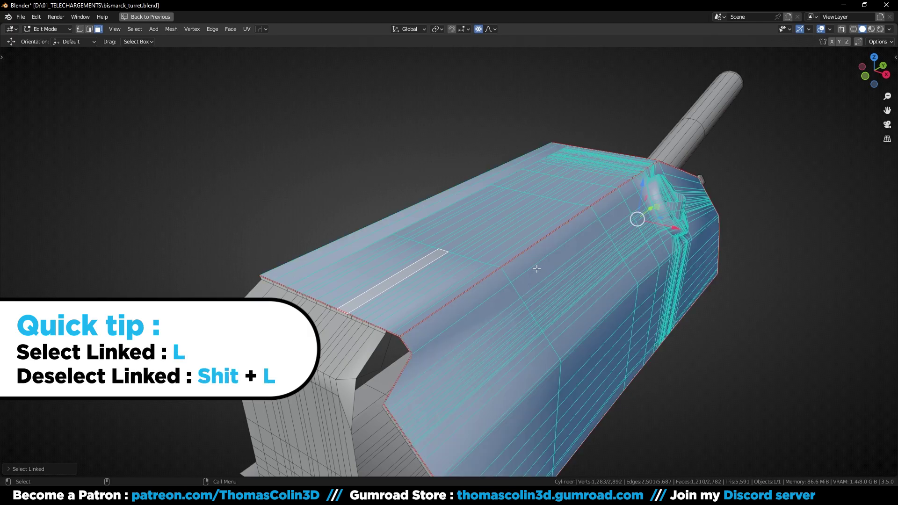
{"action": "middle_click_drag", "start_coordinate": [505, 315], "coordinate": [477, 279]}
{"action": "key", "text": "p"}
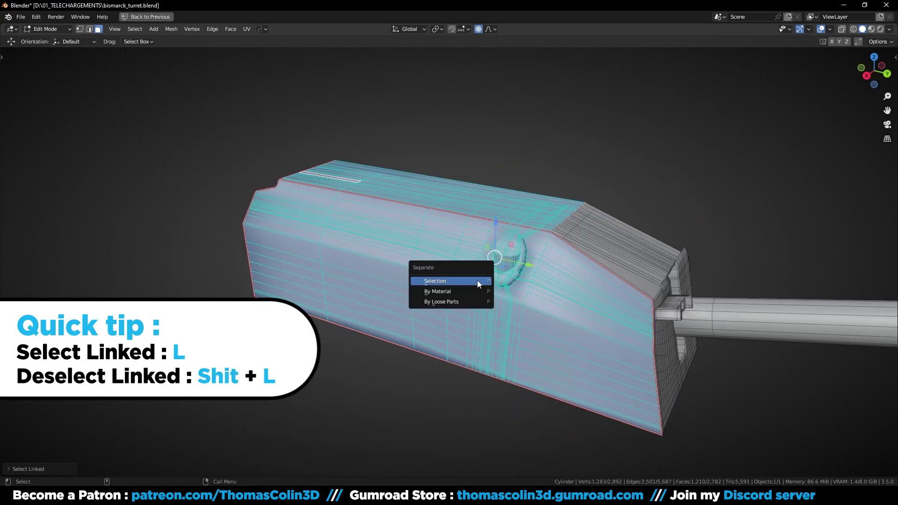
{"action": "left_click", "coordinate": [447, 281]}
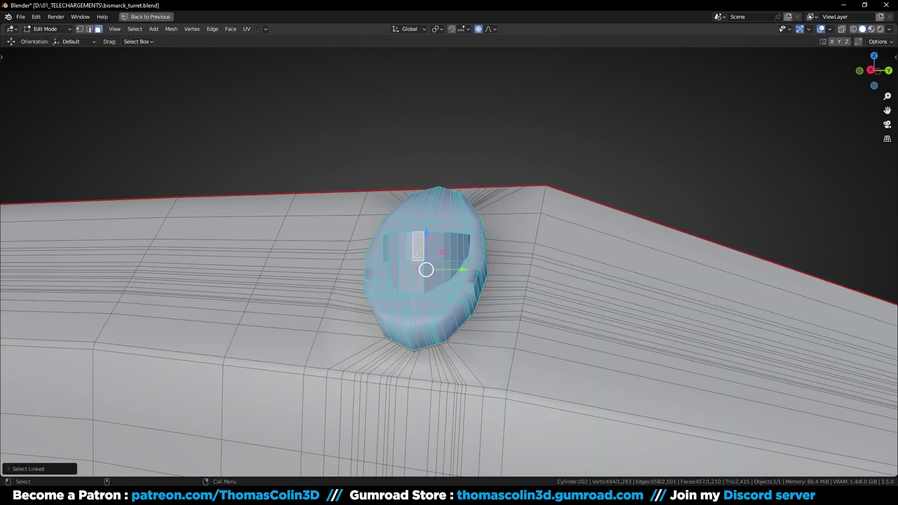
- Delete the selected faces of the oval protrusion on the turret's side panel
{"action": "key", "text": "x"}
{"action": "left_click", "coordinate": [417, 257]}
{"action": "mouse_move", "coordinate": [423, 268]}
{"action": "middle_mouse_down"}
{"action": "mouse_move", "coordinate": [439, 280]}
{"action": "mouse_move", "coordinate": [437, 322]}
{"action": "mouse_move", "coordinate": [425, 306]}
{"action": "mouse_move", "coordinate": [458, 304]}
{"action": "mouse_move", "coordinate": [432, 274]}
{"action": "middle_mouse_up"}
{"action": "scroll", "coordinate": [436, 322], "scroll_direction": "down", "scroll_amount": 2}
{"action": "middle_click_drag", "start_coordinate": [400, 205], "coordinate": [446, 214]}
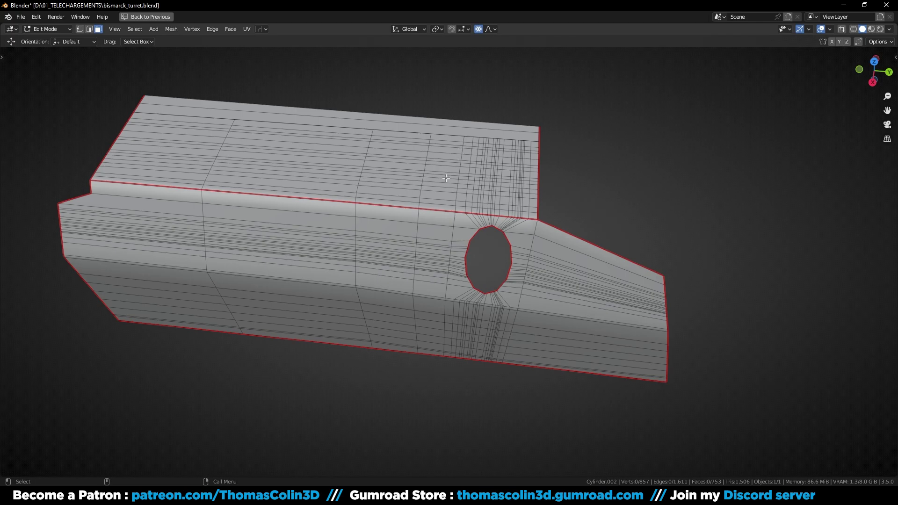
- Switch to the UV Editing workspace and unwrap all faces of the separated turret panels
{"action": "key", "text": "ctrl+space"}
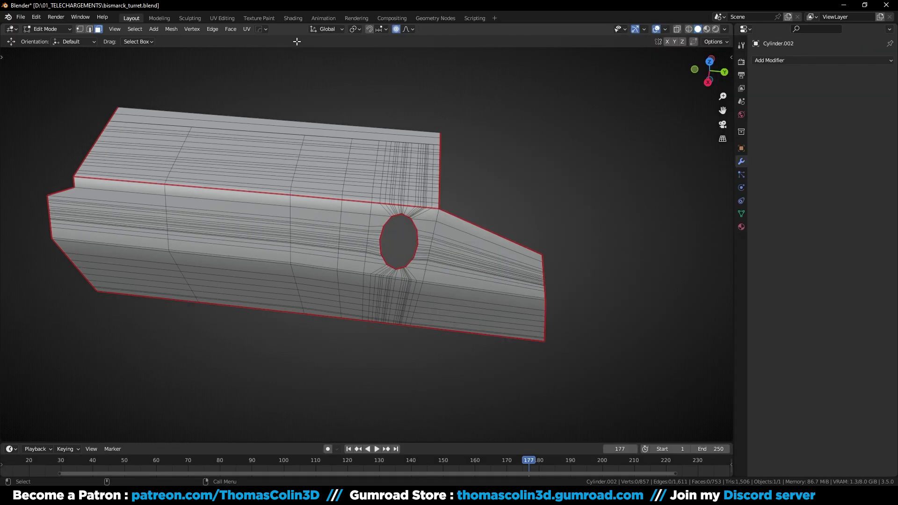
{"action": "left_click", "coordinate": [221, 18]}
{"action": "key", "text": "a"}
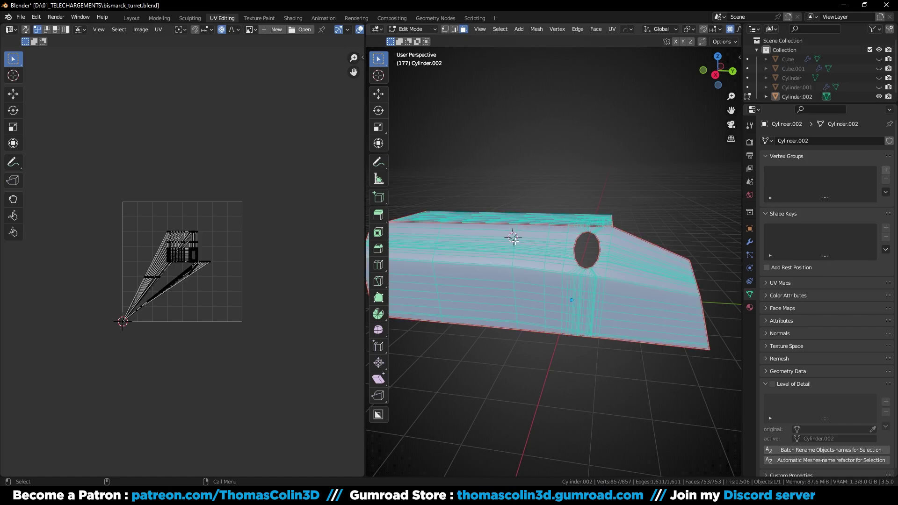
{"action": "middle_click_drag", "start_coordinate": [529, 243], "coordinate": [523, 241]}
{"action": "key", "text": "u"}
{"action": "left_click", "coordinate": [523, 241]}
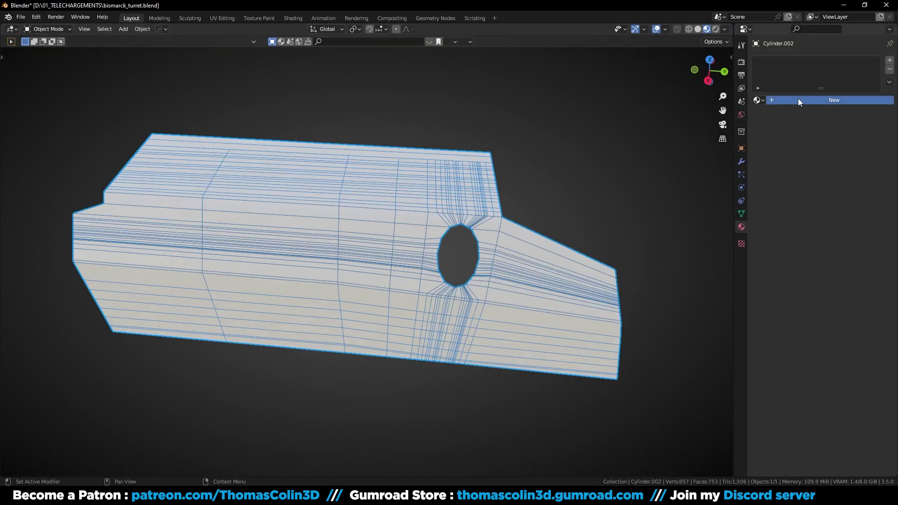
- Create a new material with a colour-grid image texture for the separated panels and set its Mapping scale to 3
{"action": "left_click", "coordinate": [798, 98]}
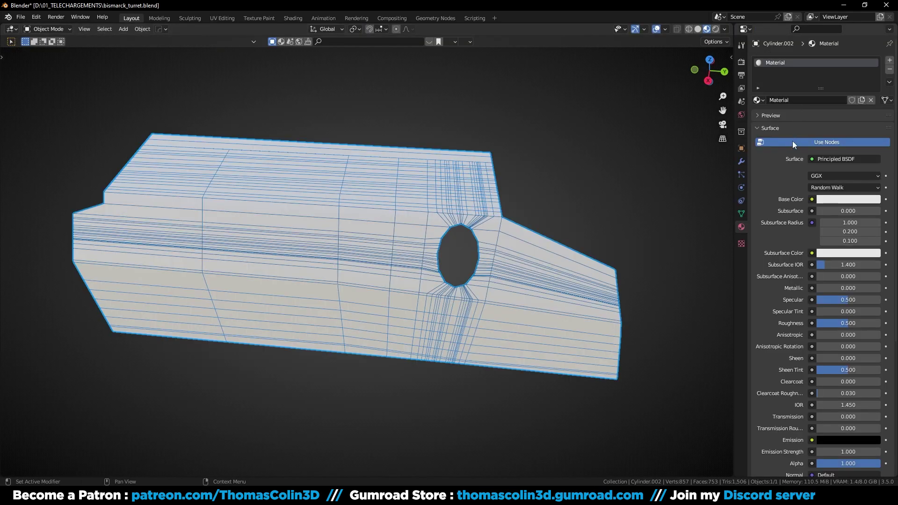
{"action": "left_click", "coordinate": [292, 19]}
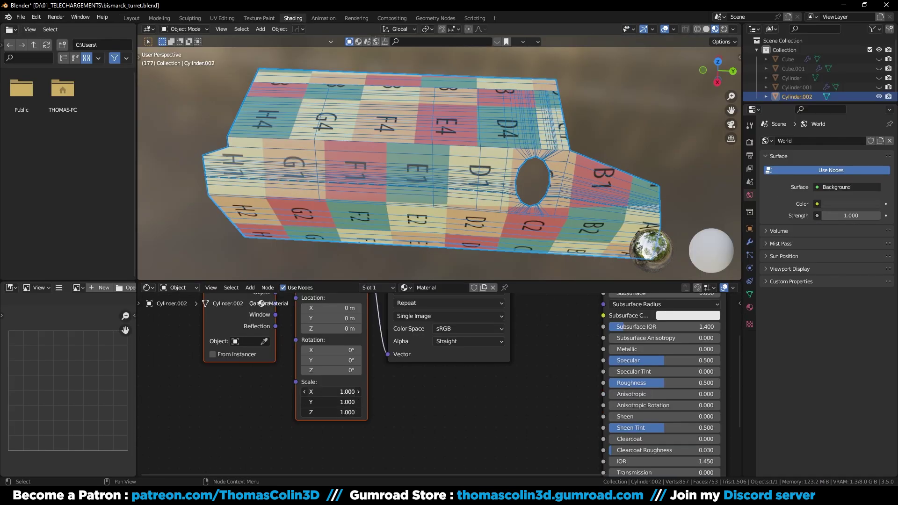
{"action": "double_click", "coordinate": [309, 392]}
{"action": "type", "text": "3"}
{"action": "key", "text": "Return"}
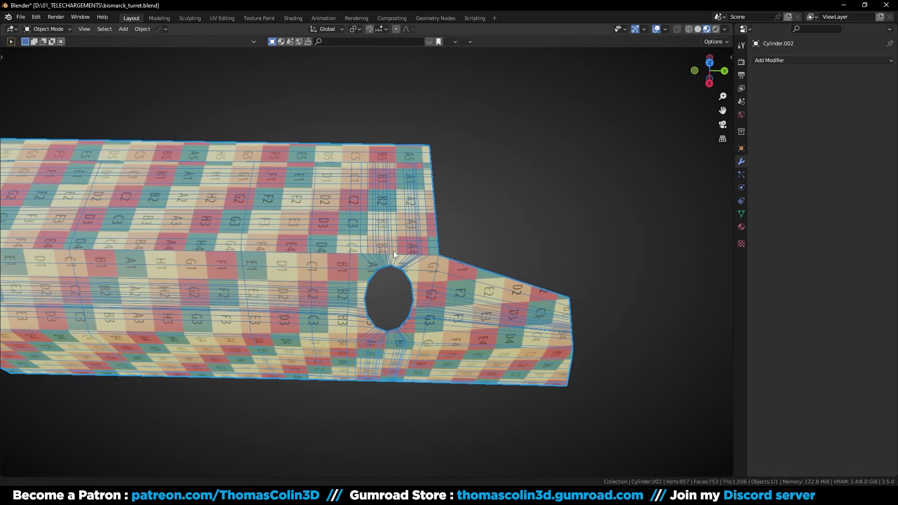
- Add a level-2 Subdivision modifier to the textured panels and toggle its viewport display to check the texture distortion
{"action": "scroll", "coordinate": [393, 251], "scroll_direction": "up", "scroll_amount": 5}
{"action": "scroll", "coordinate": [373, 223], "scroll_direction": "up", "scroll_amount": 3}
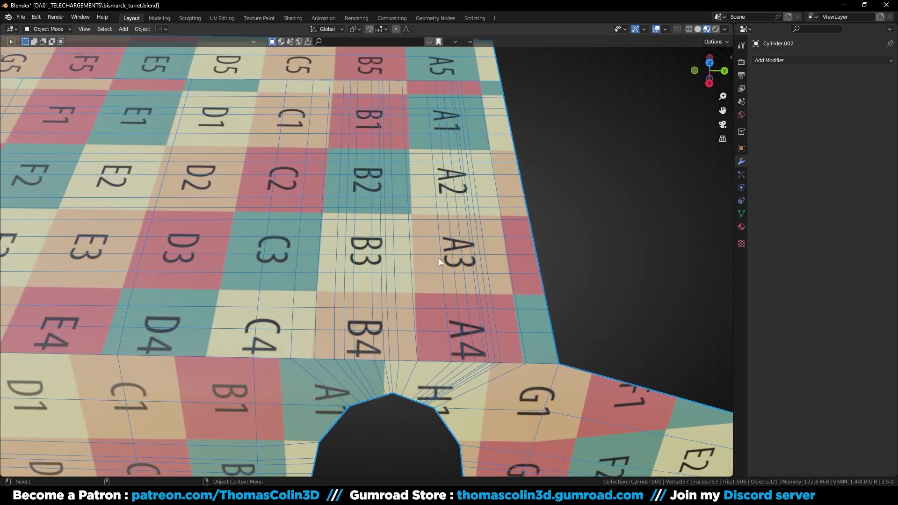
{"action": "key", "text": "ctrl+2"}
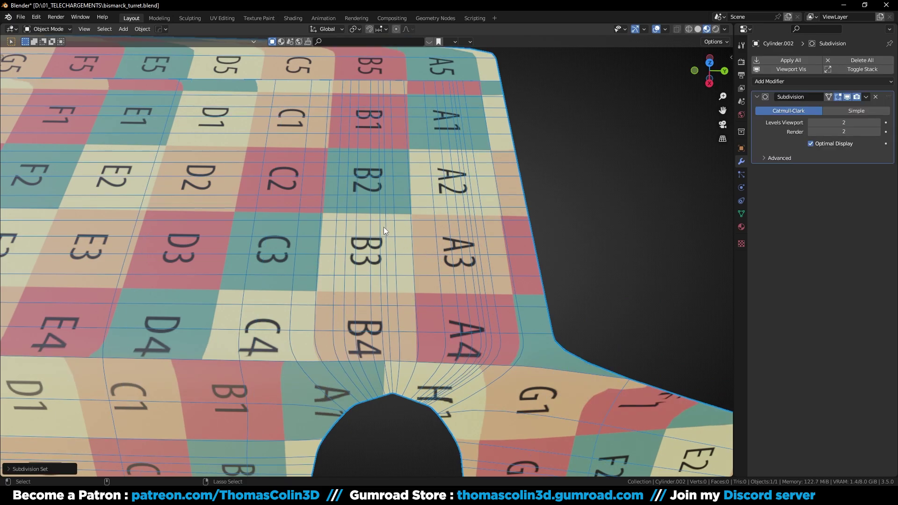
{"action": "key", "text": "ctrl+grave"}
{"action": "scroll", "coordinate": [416, 136], "scroll_direction": "down", "scroll_amount": 4}
{"action": "middle_click_drag", "start_coordinate": [215, 140], "coordinate": [543, 150], "text": "shift"}
{"action": "middle_click_drag", "start_coordinate": [357, 171], "coordinate": [376, 204], "text": "shift"}
{"action": "scroll", "coordinate": [616, 243], "scroll_direction": "up", "scroll_amount": 1}
{"action": "left_click", "coordinate": [847, 97]}
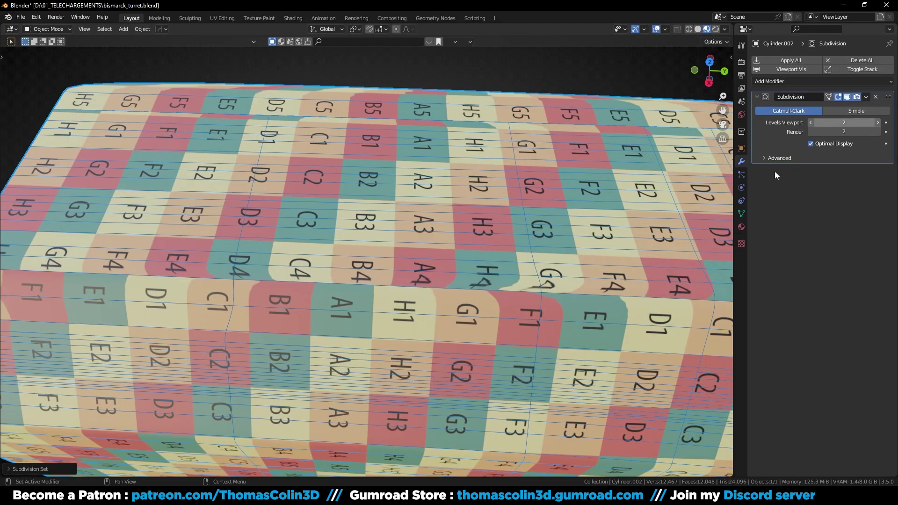
- Apply level-2 subdivision to the textured panels with added edge loops and to the turret's main body
{"action": "scroll", "coordinate": [458, 288], "scroll_direction": "up", "scroll_amount": 5}
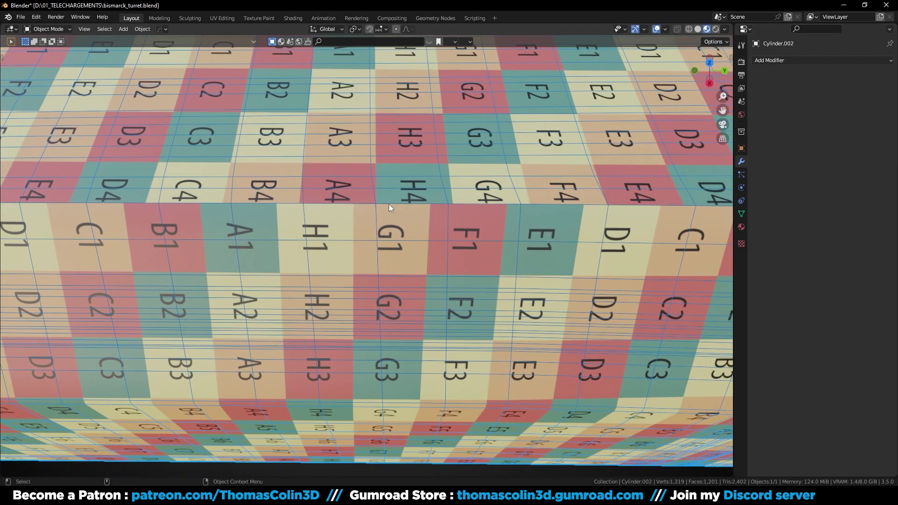
{"action": "key", "text": "ctrl+2"}
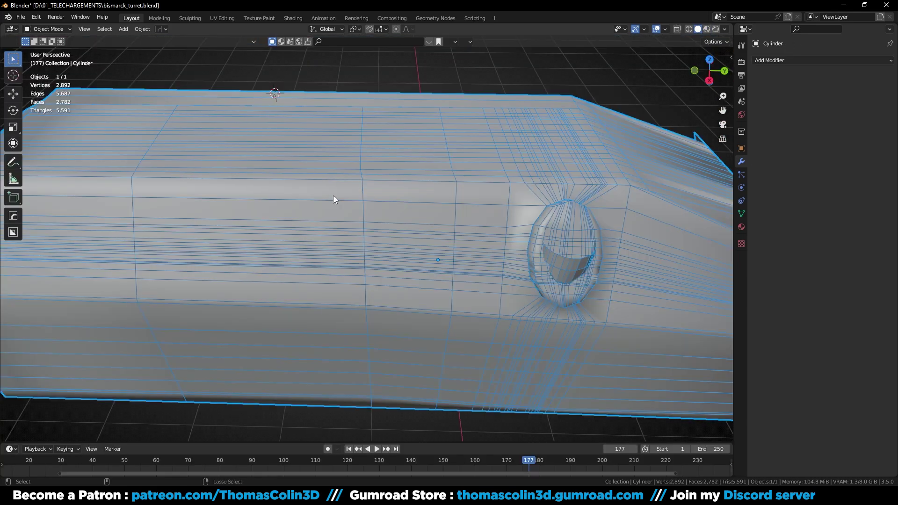
{"action": "key", "text": "ctrl+2"}
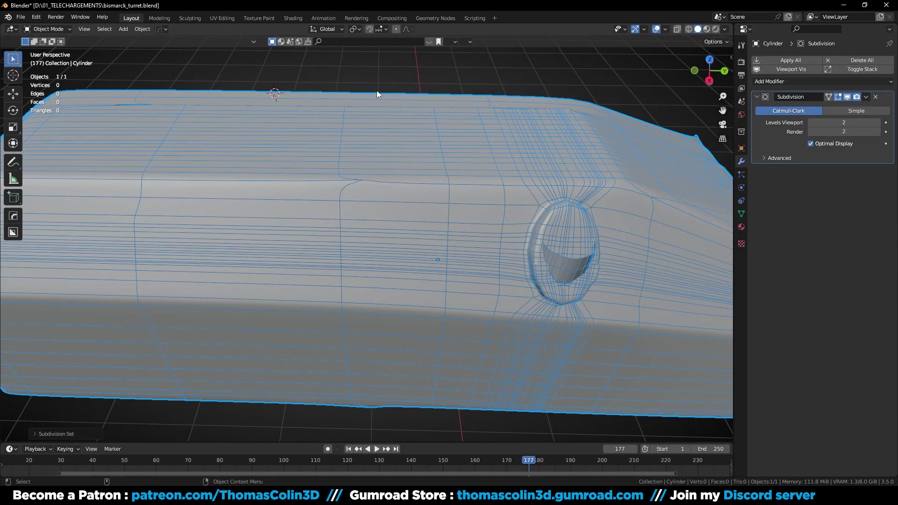
{"action": "left_click", "coordinate": [377, 89]}
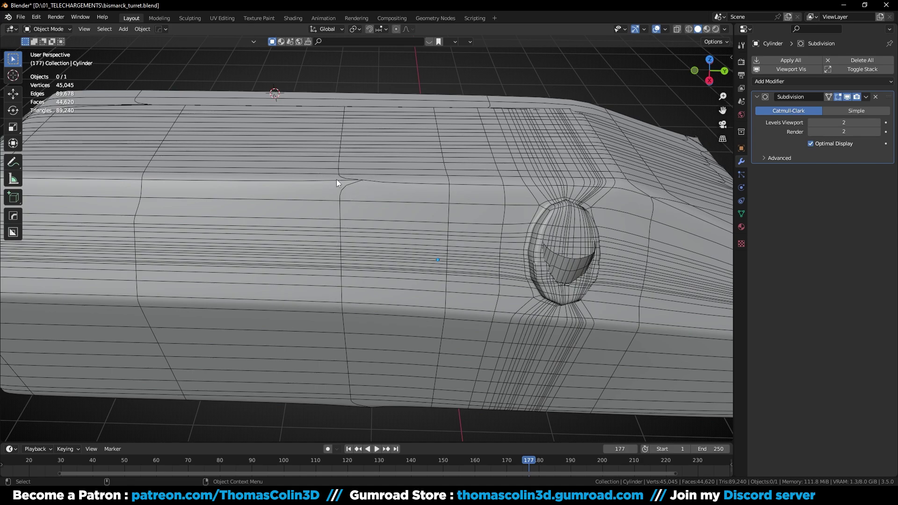
- Delete the long vertical edge on the turret's side panel in Edit Mode
{"action": "mouse_move", "coordinate": [331, 286]}
{"action": "middle_mouse_down"}
{"action": "mouse_move", "coordinate": [497, 254]}
{"action": "mouse_move", "coordinate": [474, 242]}
{"action": "mouse_move", "coordinate": [542, 248]}
{"action": "mouse_move", "coordinate": [337, 281]}
{"action": "middle_mouse_up"}
{"action": "key", "text": "Tab"}
{"action": "key", "text": "alt+z"}
{"action": "key", "text": "x"}
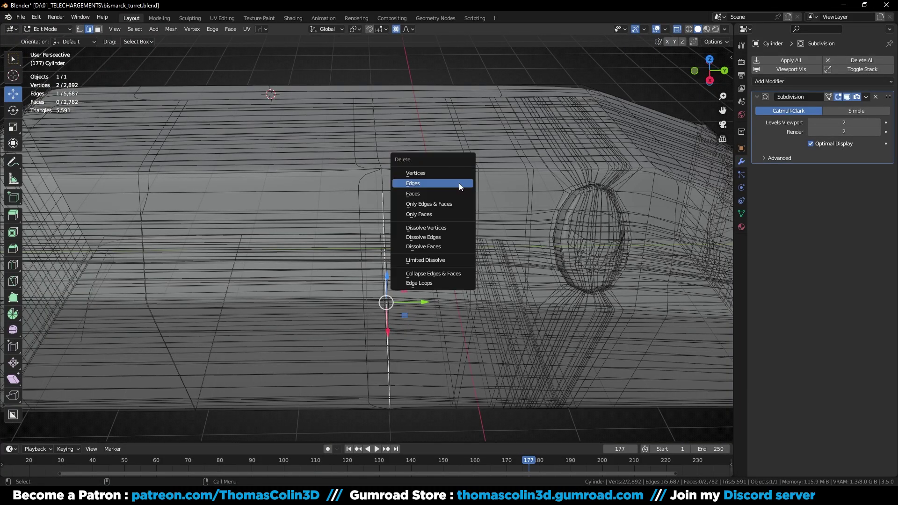
{"action": "left_click", "coordinate": [458, 183]}
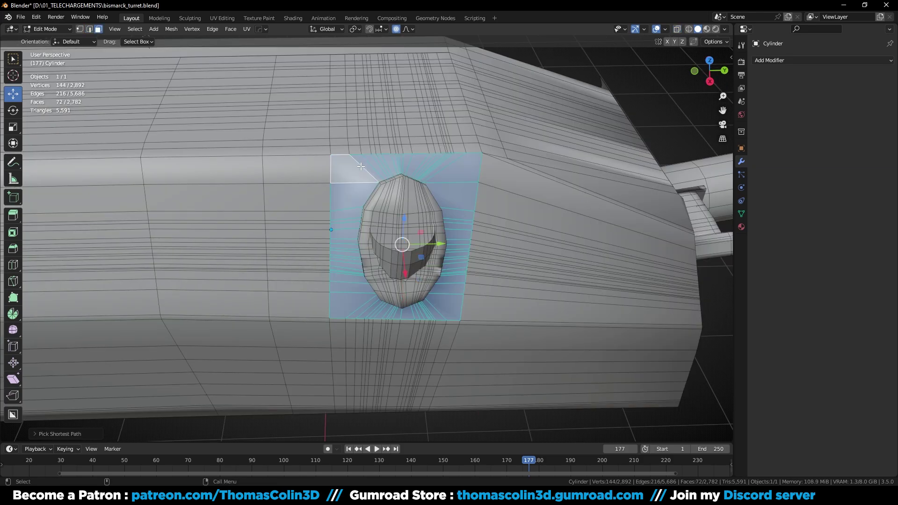
- Delete the selected rectangle of faces around the oval protrusion, along with the protrusion's linked geometry
{"action": "key", "text": "x"}
{"action": "left_click", "coordinate": [357, 181]}
{"action": "middle_click_drag", "start_coordinate": [357, 180], "coordinate": [416, 200]}
{"action": "left_click", "coordinate": [419, 214]}
{"action": "key", "text": "l"}
{"action": "key", "text": "x"}
{"action": "left_click", "coordinate": [420, 214]}
- Delete the leftover floating vertices inside the rectangular opening on the turret's side
{"action": "scroll", "coordinate": [420, 215], "scroll_direction": "up", "scroll_amount": 1}
{"action": "key", "text": "alt+z"}
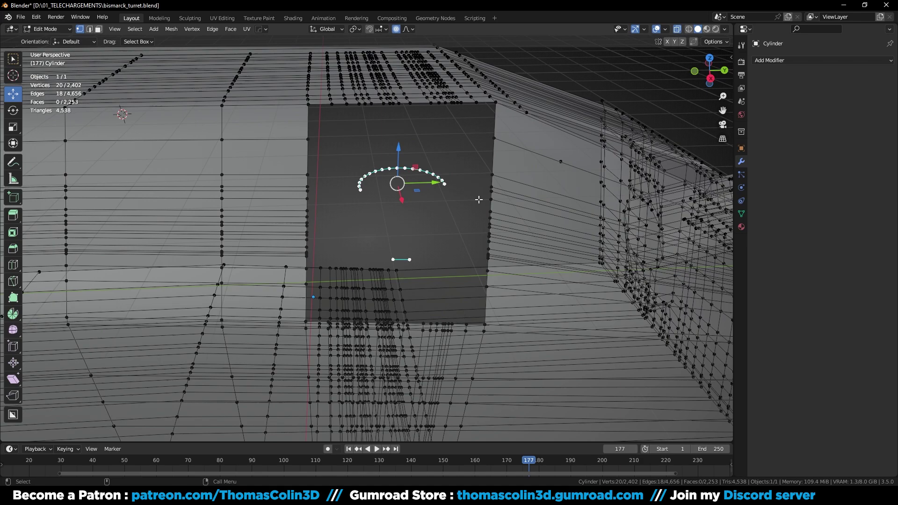
{"action": "key", "text": "x"}
{"action": "left_click", "coordinate": [463, 182]}
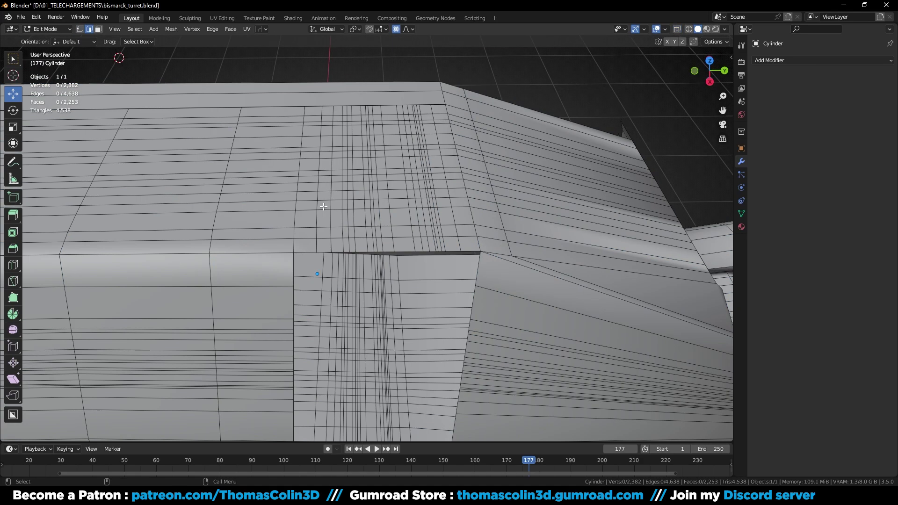
- Dissolve the dense crosswise edge loops on the roof panel above the side opening
{"action": "left_click", "coordinate": [323, 206], "text": "alt"}
{"action": "left_click", "coordinate": [335, 206], "text": "alt+shift"}
{"action": "scroll", "coordinate": [335, 206], "scroll_direction": "up", "scroll_amount": 5}
{"action": "left_click", "coordinate": [310, 164], "text": "alt+shift"}
{"action": "left_click", "coordinate": [323, 163], "text": "alt+shift"}
{"action": "left_click", "coordinate": [336, 162], "text": "alt+shift"}
{"action": "left_click", "coordinate": [362, 161], "text": "alt+shift"}
{"action": "left_click", "coordinate": [375, 160], "text": "alt+shift"}
{"action": "left_click", "coordinate": [417, 159], "text": "alt+shift"}
{"action": "left_click", "coordinate": [462, 158], "text": "alt+shift"}
{"action": "left_click", "coordinate": [480, 157], "text": "alt+shift"}
{"action": "left_click", "coordinate": [494, 156], "text": "alt+shift"}
{"action": "left_click", "coordinate": [509, 156], "text": "alt+shift"}
{"action": "left_click", "coordinate": [514, 156], "text": "alt+shift"}
{"action": "left_click", "coordinate": [521, 156], "text": "alt+shift"}
{"action": "left_click", "coordinate": [529, 156], "text": "alt+shift"}
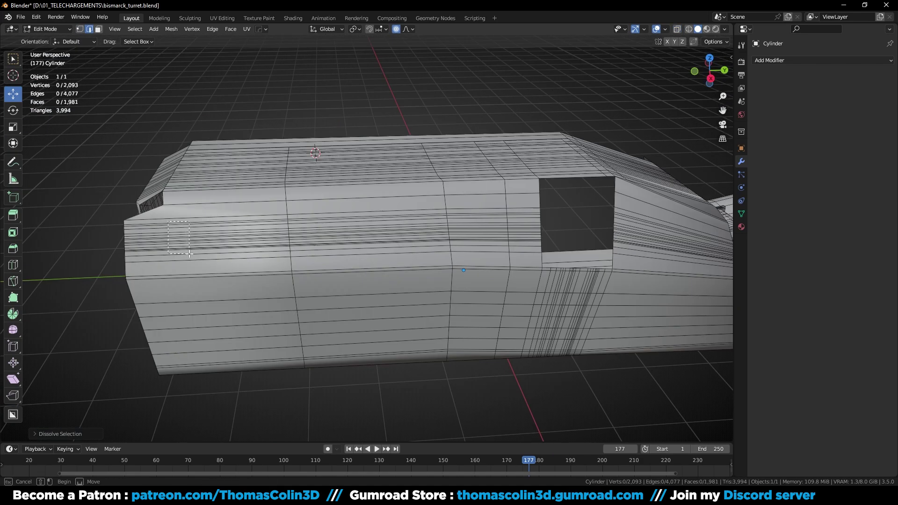
- Dissolve the dense horizontal edge loops on the side panels behind and in front of the opening
{"action": "left_click_drag", "start_coordinate": [196, 266], "coordinate": [196, 265]}
{"action": "left_click", "coordinate": [135, 29]}
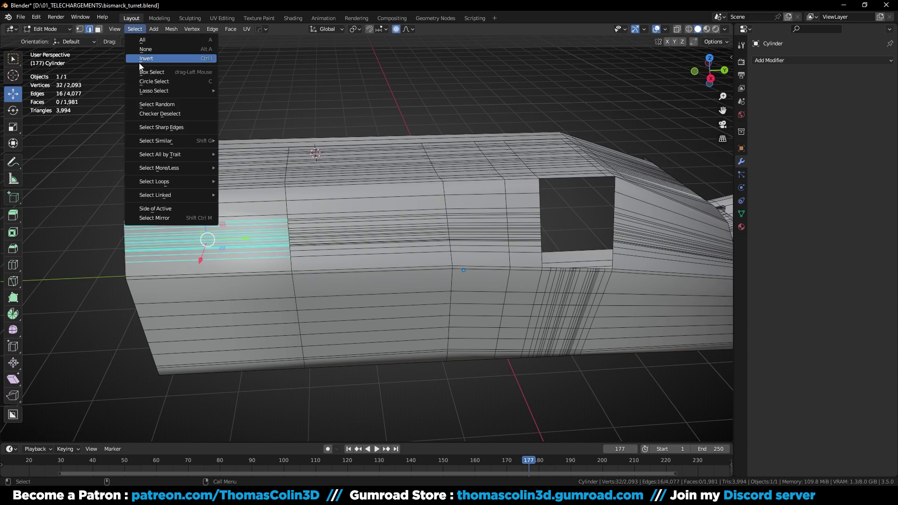
{"action": "mouse_move", "coordinate": [192, 184]}
{"action": "left_click", "coordinate": [243, 182]}
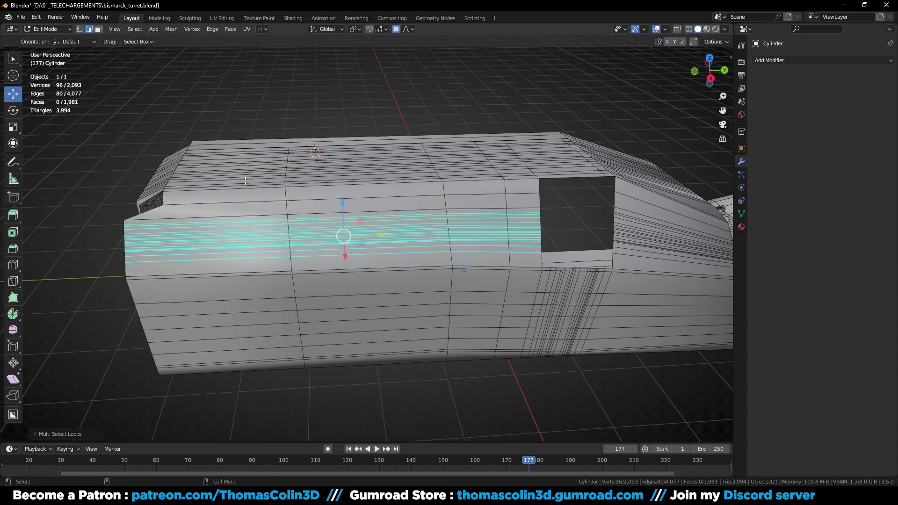
{"action": "key", "text": "ctrl+x"}
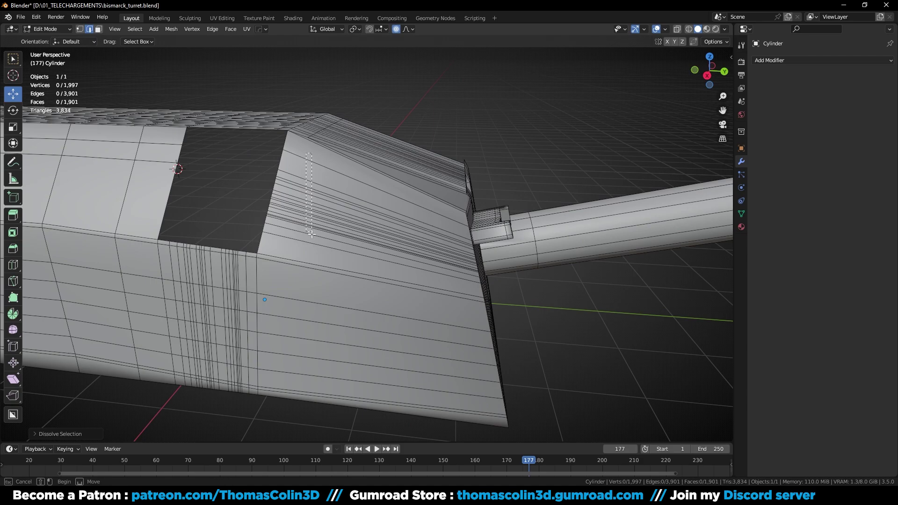
{"action": "left_click_drag", "start_coordinate": [306, 153], "coordinate": [317, 258]}
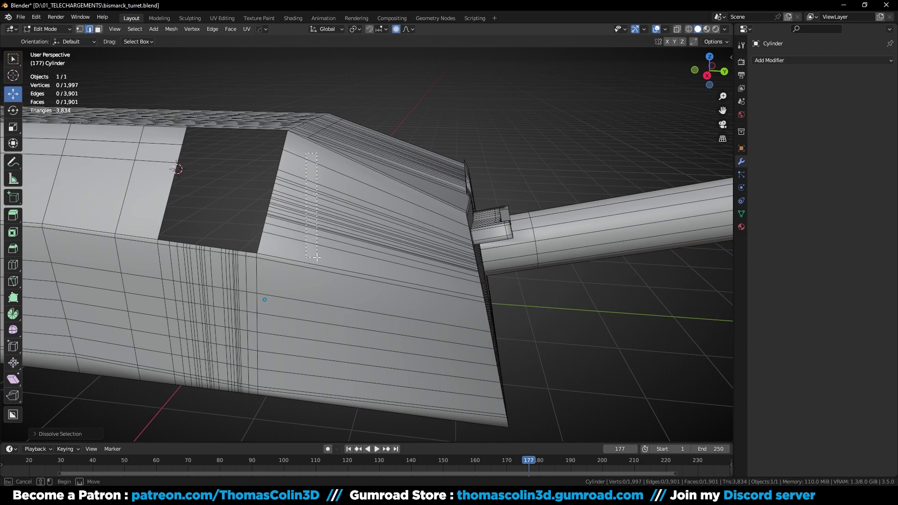
{"action": "key", "text": "ctrl+x"}
- Add three evenly spaced horizontal loop cuts along the side panel behind the opening
{"action": "middle_click_drag", "start_coordinate": [317, 257], "coordinate": [496, 257]}
{"action": "scroll", "coordinate": [268, 261], "scroll_direction": "down", "scroll_amount": 2}
{"action": "left_click", "coordinate": [246, 229]}
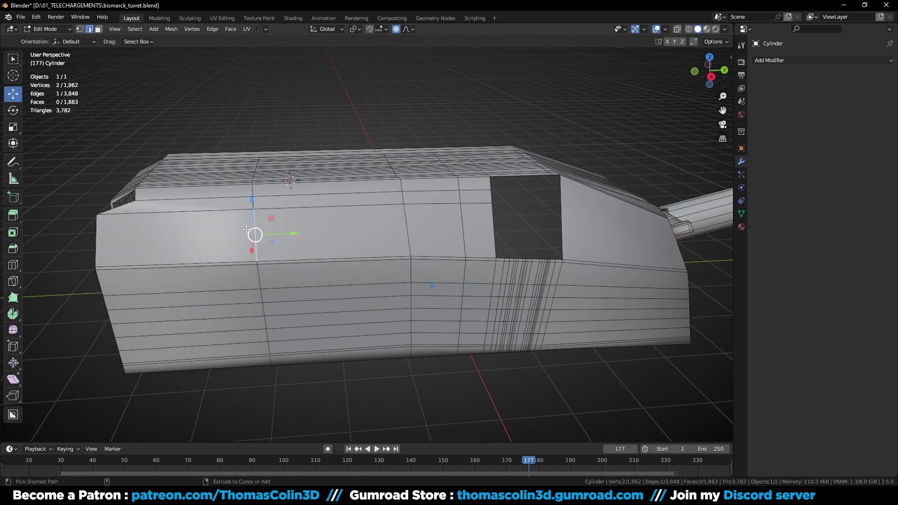
{"action": "key", "text": "ctrl+r"}
{"action": "scroll", "coordinate": [246, 229], "scroll_direction": "up", "scroll_amount": 2}
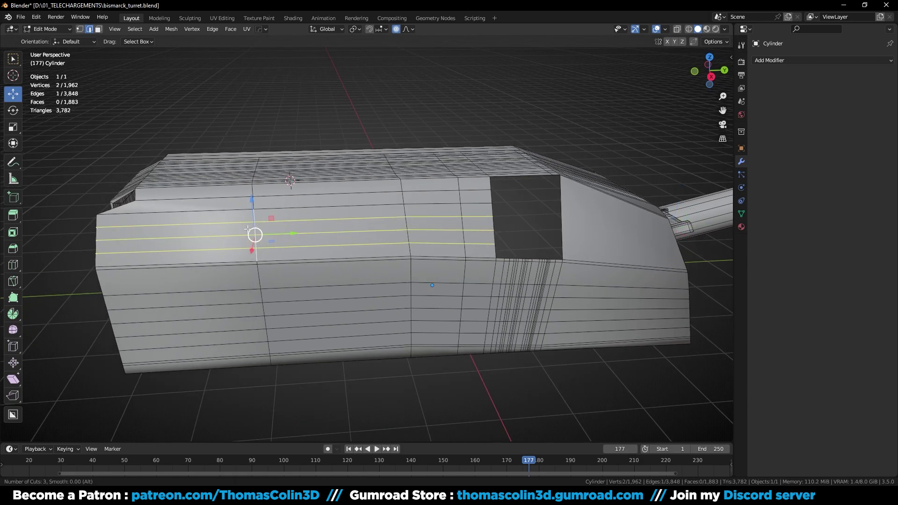
{"action": "left_click", "coordinate": [247, 230]}
{"action": "right_click", "coordinate": [247, 229]}
- Add evenly spaced horizontal loop cuts to the side panel between the opening and the turret's front
{"action": "left_click", "coordinate": [449, 421]}
{"action": "key", "text": "ctrl+r"}
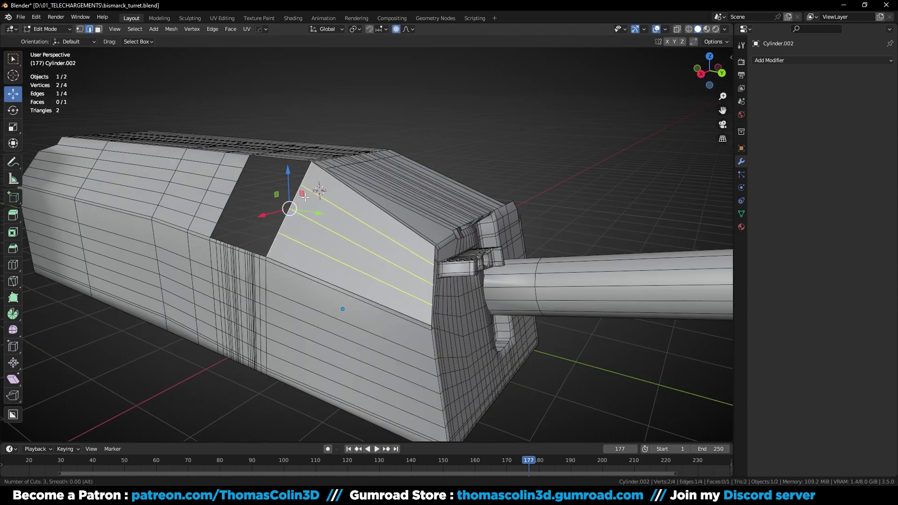
{"action": "scroll", "coordinate": [305, 198], "scroll_direction": "up", "scroll_amount": 4}
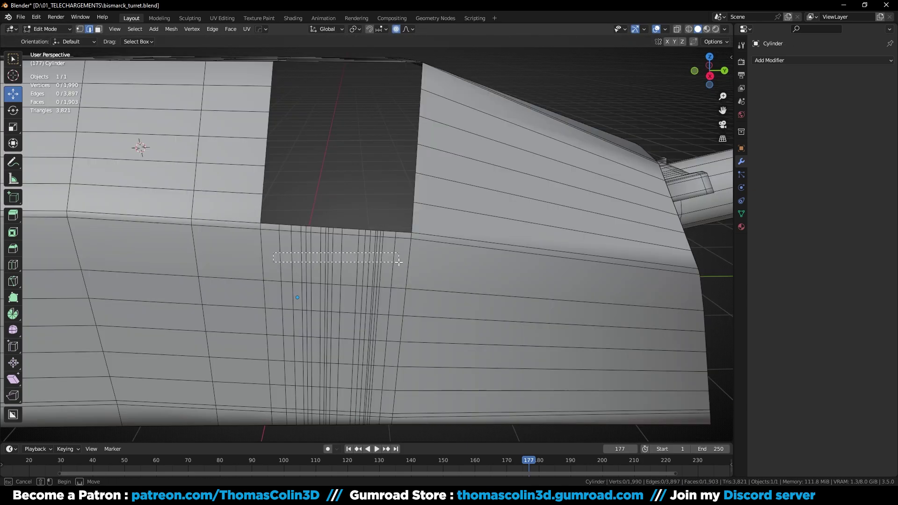
- Dissolve the dense vertical edge loops below the opening and the remaining extra edge loop on the roof
{"action": "left_click", "coordinate": [393, 254], "text": "ctrl+alt"}
{"action": "left_click", "coordinate": [134, 29]}
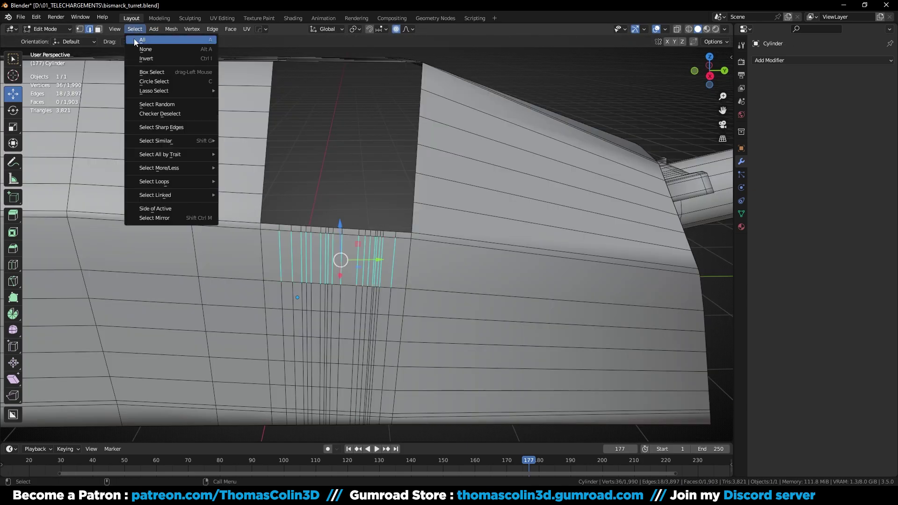
{"action": "mouse_move", "coordinate": [202, 182]}
{"action": "left_click", "coordinate": [246, 181]}
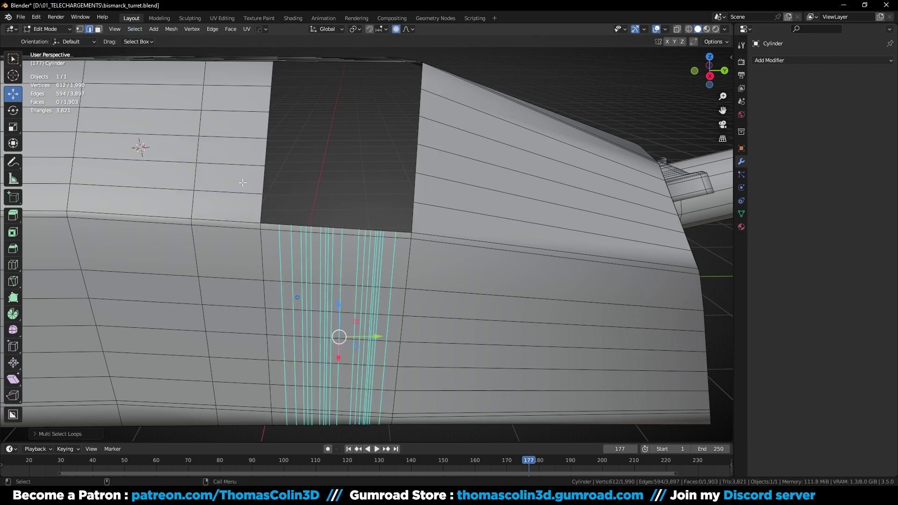
{"action": "key", "text": "ctrl+x"}
{"action": "scroll", "coordinate": [382, 177], "scroll_direction": "down", "scroll_amount": 3}
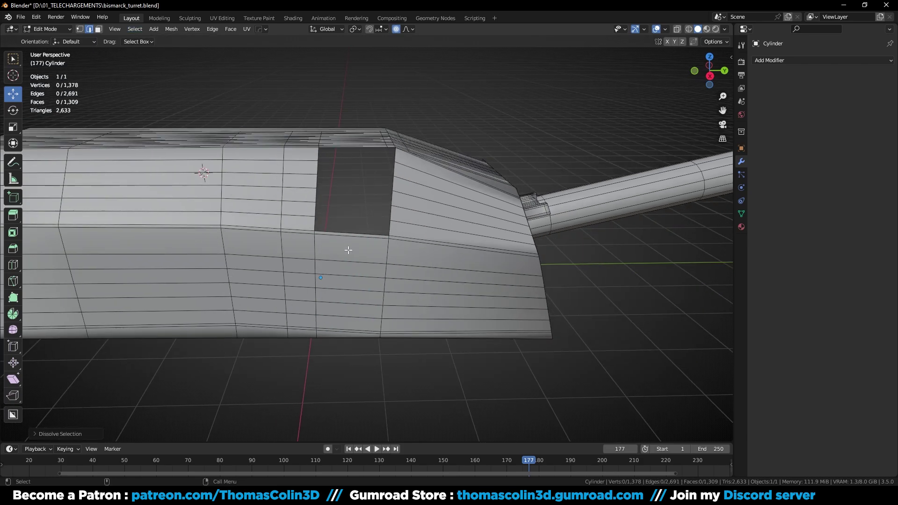
{"action": "scroll", "coordinate": [348, 250], "scroll_direction": "up", "scroll_amount": 2}
{"action": "middle_click_drag", "start_coordinate": [348, 251], "coordinate": [351, 285]}
{"action": "left_click", "coordinate": [392, 163], "text": "alt"}
{"action": "key", "text": "ctrl+x"}
- Add four evenly spaced loop cuts to the roof strip above the opening and four to the strip below it
{"action": "left_click", "coordinate": [346, 165]}
{"action": "key", "text": "ctrl+r"}
{"action": "scroll", "coordinate": [344, 163], "scroll_direction": "up", "scroll_amount": 1}
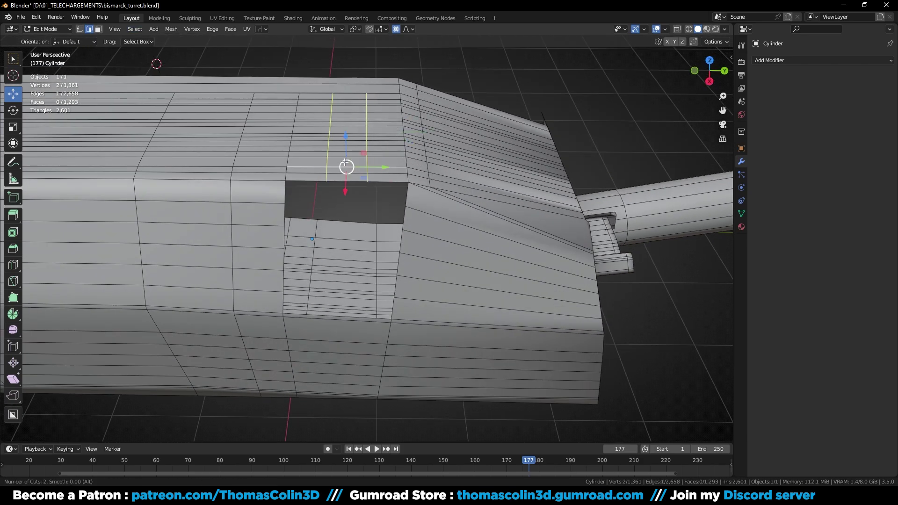
{"action": "scroll", "coordinate": [345, 162], "scroll_direction": "up", "scroll_amount": 2}
{"action": "double_click", "coordinate": [346, 165]}
{"action": "left_click", "coordinate": [337, 341]}
{"action": "key", "text": "ctrl+r"}
{"action": "scroll", "coordinate": [337, 341], "scroll_direction": "up", "scroll_amount": 3}
{"action": "double_click", "coordinate": [336, 341]}
- Select the border of the side opening and fill it with a grid of faces
{"action": "key", "text": "alt+a"}
{"action": "left_click", "coordinate": [403, 243], "text": "alt+shift"}
{"action": "key", "text": "q"}
{"action": "left_click", "coordinate": [405, 241]}
{"action": "left_click_drag", "start_coordinate": [379, 236], "coordinate": [378, 217], "text": "alt"}
{"action": "middle_click_drag", "start_coordinate": [378, 217], "coordinate": [346, 220]}
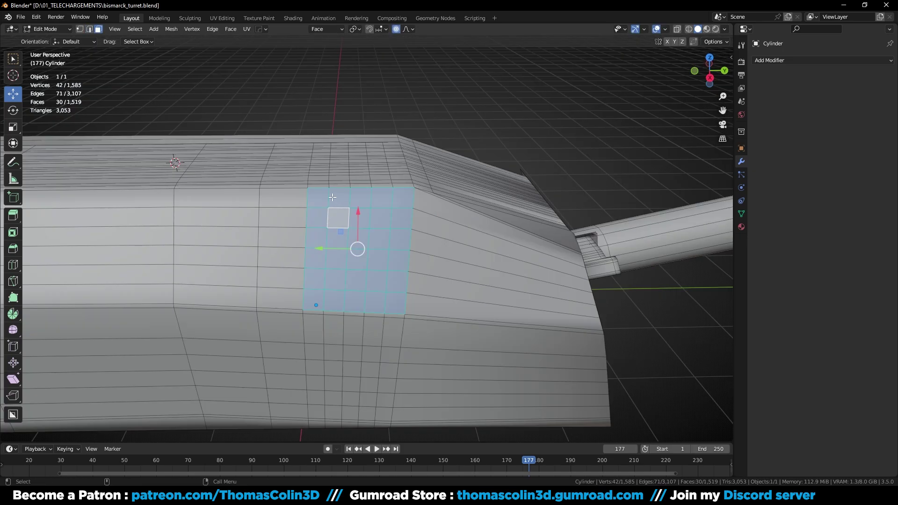
- Inset the filled grid of faces and delete the inner faces to leave a smaller opening
{"action": "key", "text": "3"}
{"action": "key", "text": "i"}
{"action": "left_click", "coordinate": [345, 218]}
{"action": "key", "text": "x"}
{"action": "left_click", "coordinate": [342, 237]}
{"action": "key", "text": "2"}
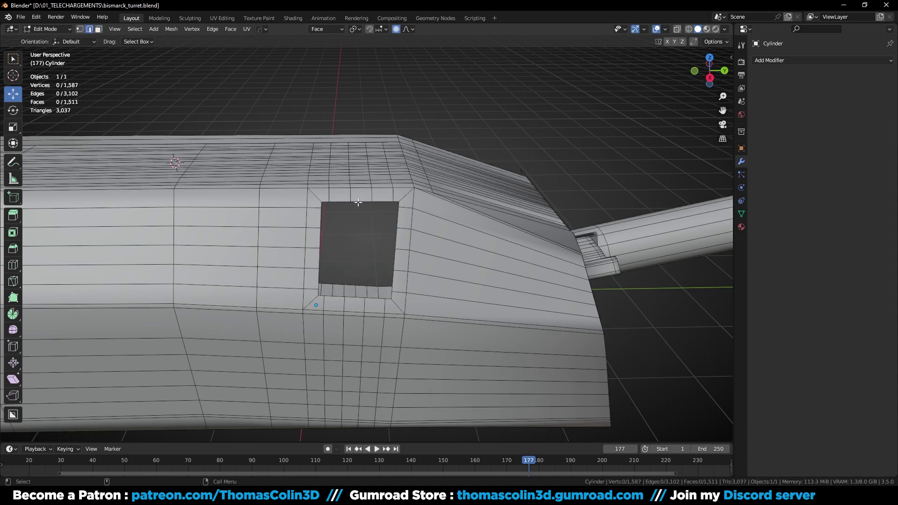
- Turn off proportional editing, reshape the opening's border edge loop into a circle and adjust its size
{"action": "left_click", "coordinate": [356, 204], "text": "alt"}
{"action": "key", "text": "s"}
{"action": "key", "text": "o"}
{"action": "left_click", "coordinate": [450, 119]}
{"action": "right_click", "coordinate": [450, 119]}
{"action": "mouse_move", "coordinate": [449, 106]}
{"action": "left_click", "coordinate": [505, 115]}
{"action": "key", "text": "s"}
{"action": "left_click", "coordinate": [556, 147]}
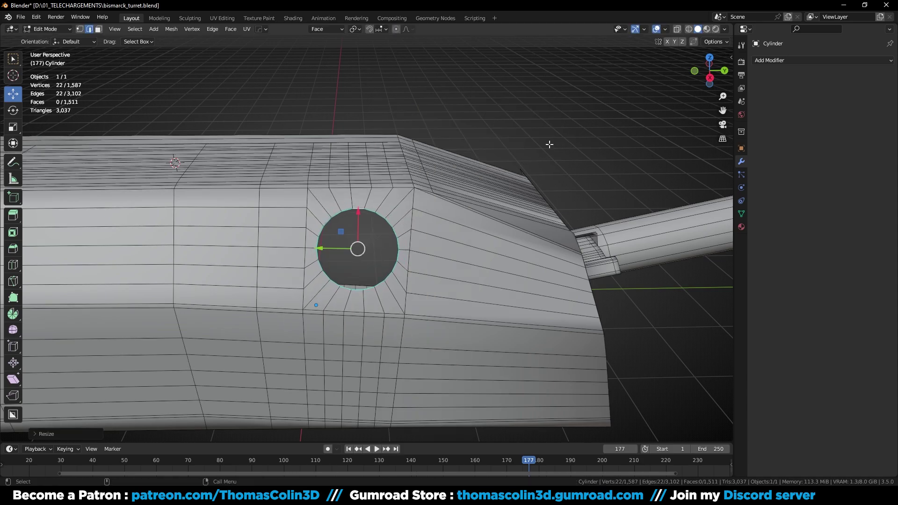
- Fill the circular opening with a grid of faces and adjust the fill's settings
{"action": "key", "text": "q"}
{"action": "left_click", "coordinate": [550, 144]}
{"action": "left_click", "coordinate": [39, 436]}
{"action": "left_click", "coordinate": [154, 414]}
{"action": "left_click", "coordinate": [153, 419]}
{"action": "left_click", "coordinate": [153, 419]}
- Using Normal orientation, scale the circular patch by 1.307 along X and extrude it outward from the side panel
{"action": "middle_click_drag", "start_coordinate": [197, 398], "coordinate": [363, 74]}
{"action": "left_click", "coordinate": [327, 29]}
{"action": "left_click", "coordinate": [313, 78]}
{"action": "middle_click_drag", "start_coordinate": [517, 245], "coordinate": [409, 234]}
{"action": "key", "text": "s"}
{"action": "key", "text": "x"}
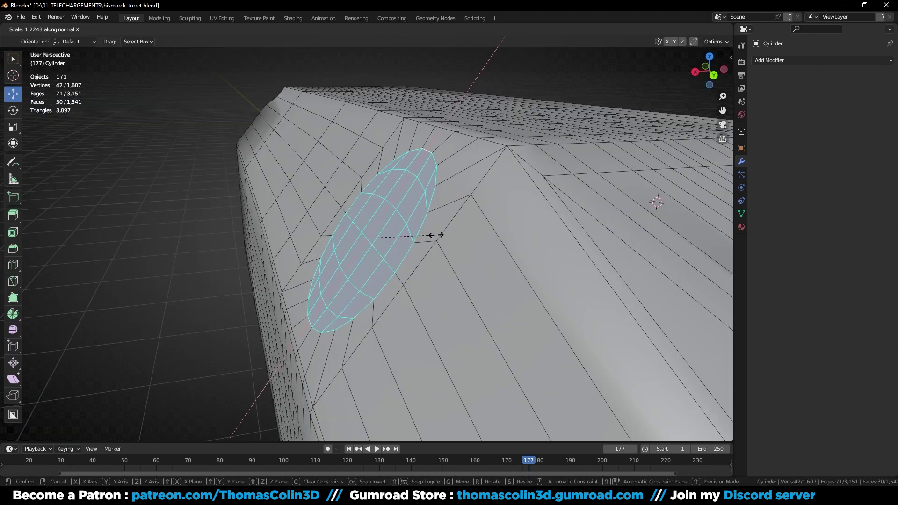
{"action": "left_click", "coordinate": [440, 235]}
{"action": "key", "text": "e"}
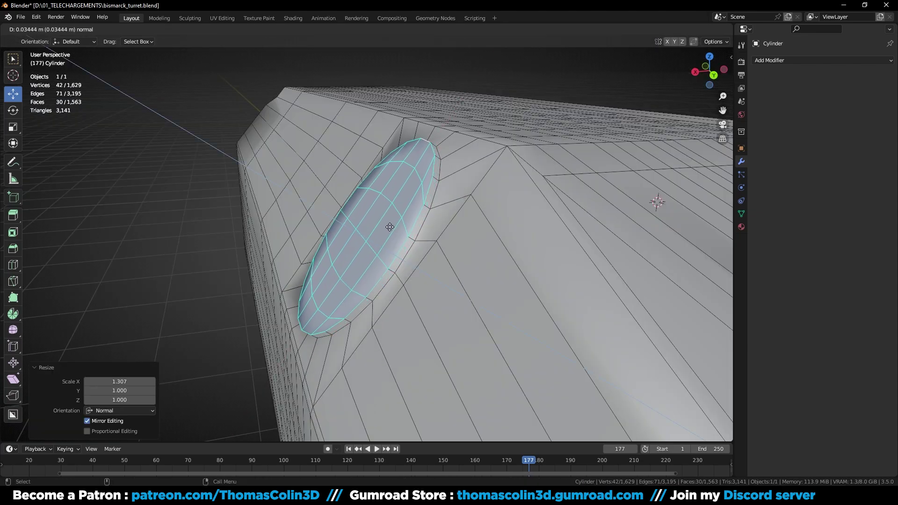
{"action": "left_click", "coordinate": [332, 217]}
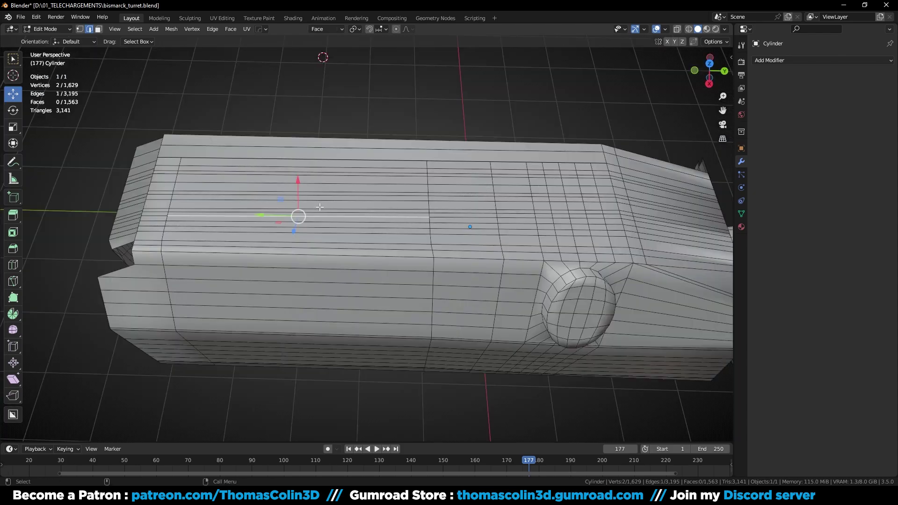
- Add one centred crosswise loop cut through the long rear section of the turret's roof and side
{"action": "key", "text": "ctrl+r"}
{"action": "left_click", "coordinate": [319, 207]}
{"action": "right_click", "coordinate": [320, 207]}
{"action": "left_click", "coordinate": [444, 65]}
- Select the lengthwise edge rings along the turret's rear roof and side sections and space their crosswise loops evenly with LoopTools Space
{"action": "left_click", "coordinate": [280, 183], "text": "ctrl+alt"}
{"action": "left_click", "coordinate": [342, 184], "text": "ctrl+alt+shift"}
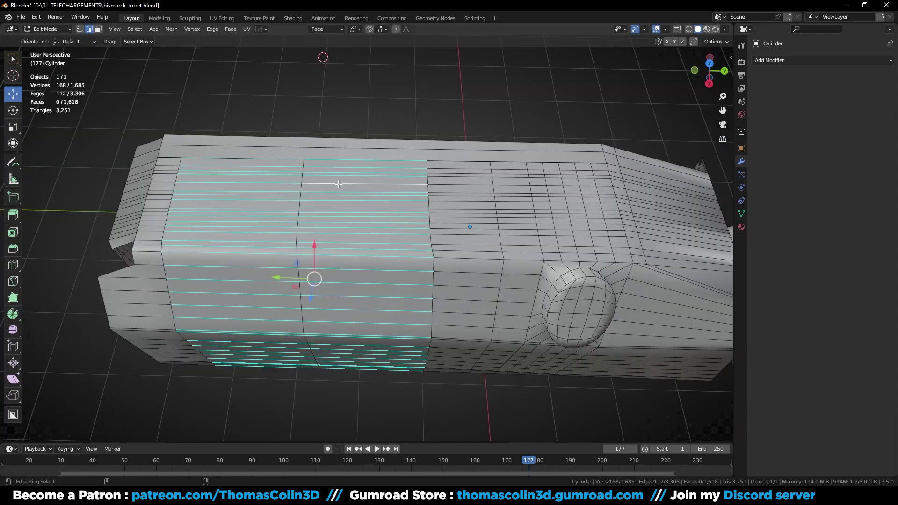
{"action": "left_click", "coordinate": [451, 185], "text": "ctrl+alt+shift"}
{"action": "left_click", "coordinate": [510, 186], "text": "ctrl+alt+shift"}
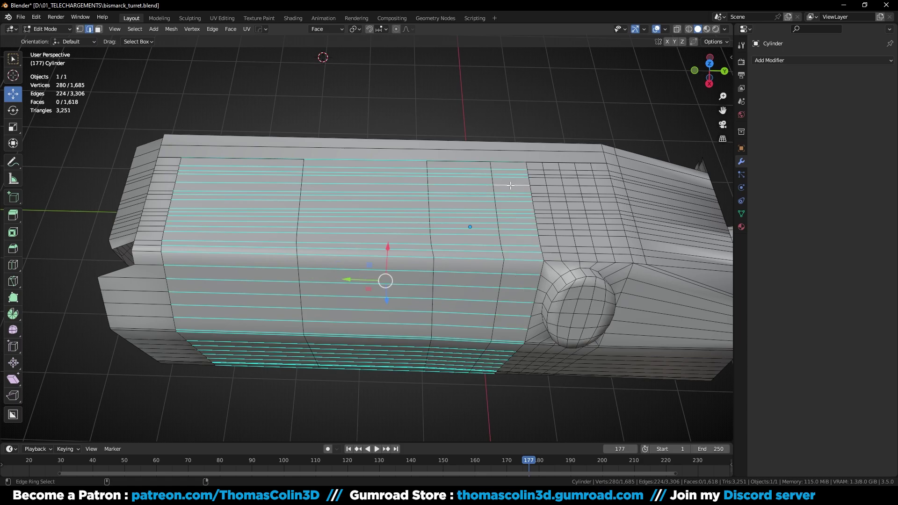
{"action": "right_click", "coordinate": [566, 81]}
{"action": "mouse_move", "coordinate": [561, 70]}
{"action": "left_click", "coordinate": [597, 135]}
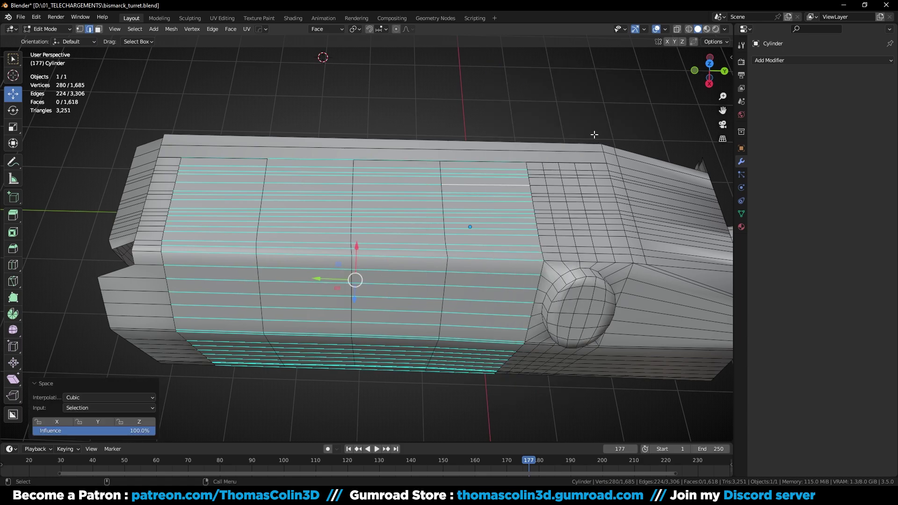
{"action": "key", "text": "alt+a"}
- Add two centred crosswise loop cuts in each of the two rearmost sections of the turret body
{"action": "mouse_move", "coordinate": [418, 206]}
{"action": "middle_mouse_down"}
{"action": "mouse_move", "coordinate": [421, 164]}
{"action": "mouse_move", "coordinate": [417, 197]}
{"action": "middle_mouse_up"}
{"action": "left_click", "coordinate": [305, 243]}
{"action": "key", "text": "ctrl+r"}
{"action": "scroll", "coordinate": [301, 242], "scroll_direction": "up", "scroll_amount": 1}
{"action": "left_click", "coordinate": [301, 243]}
{"action": "right_click", "coordinate": [301, 243]}
{"action": "left_click", "coordinate": [207, 239]}
{"action": "key", "text": "ctrl+r"}
{"action": "scroll", "coordinate": [207, 238], "scroll_direction": "up", "scroll_amount": 1}
{"action": "left_click", "coordinate": [207, 238]}
{"action": "right_click", "coordinate": [207, 238]}
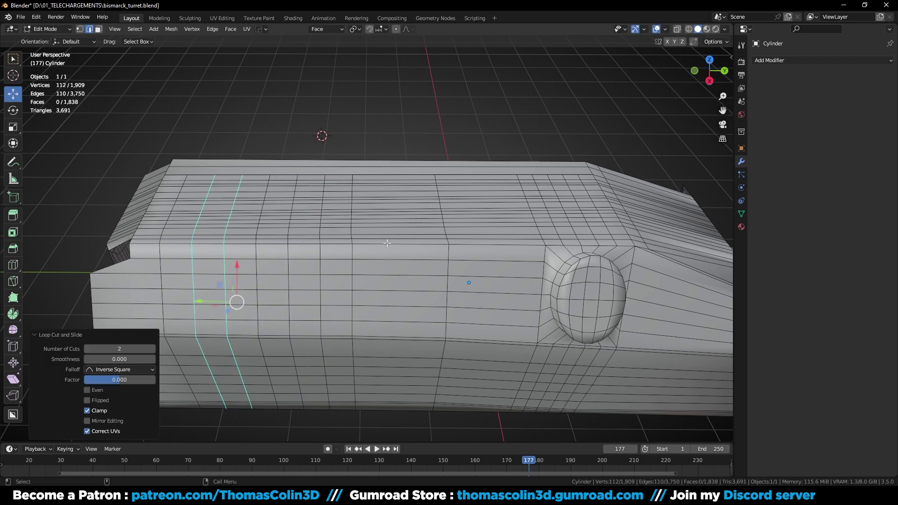
{"action": "key", "text": "alt+a"}
- Select the edge path across the turret's roof, extend it to edge rings and space the lengthwise roof lines evenly with LoopTools Space
{"action": "middle_click_drag", "start_coordinate": [491, 235], "coordinate": [179, 205]}
{"action": "left_click", "coordinate": [338, 281]}
{"action": "left_click", "coordinate": [462, 280], "text": "ctrl"}
{"action": "left_click", "coordinate": [135, 29]}
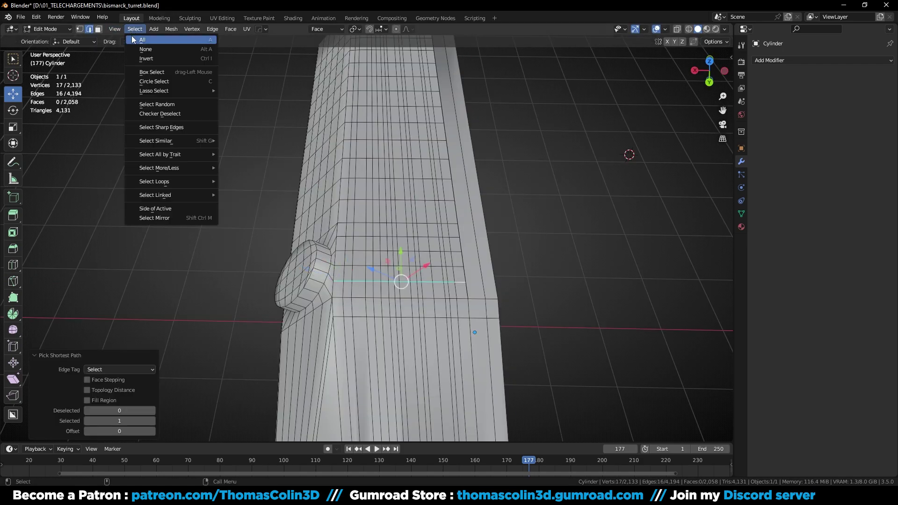
{"action": "mouse_move", "coordinate": [185, 182]}
{"action": "left_click", "coordinate": [241, 188]}
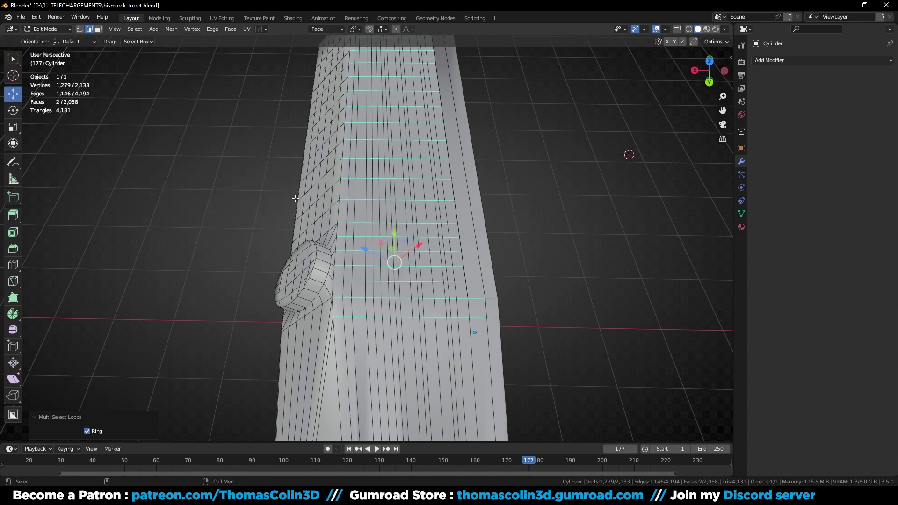
{"action": "key", "text": "KP_7"}
{"action": "right_click", "coordinate": [564, 153]}
{"action": "mouse_move", "coordinate": [563, 153]}
{"action": "left_click", "coordinate": [607, 200]}
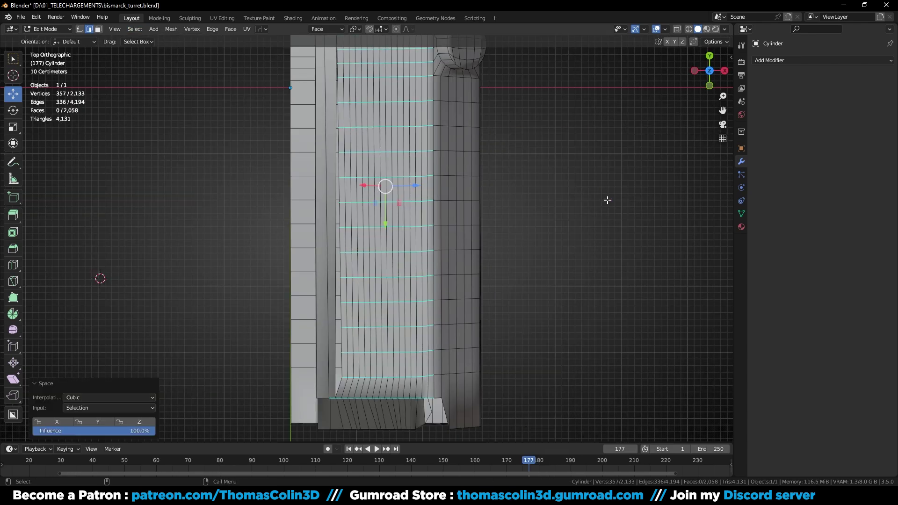
{"action": "left_click", "coordinate": [624, 244]}
{"action": "middle_click_drag", "start_coordinate": [623, 244], "coordinate": [476, 187]}
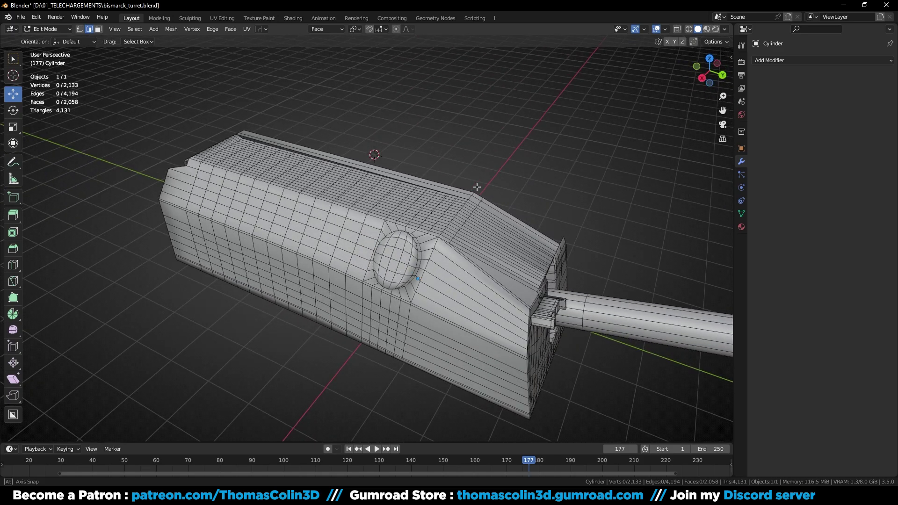